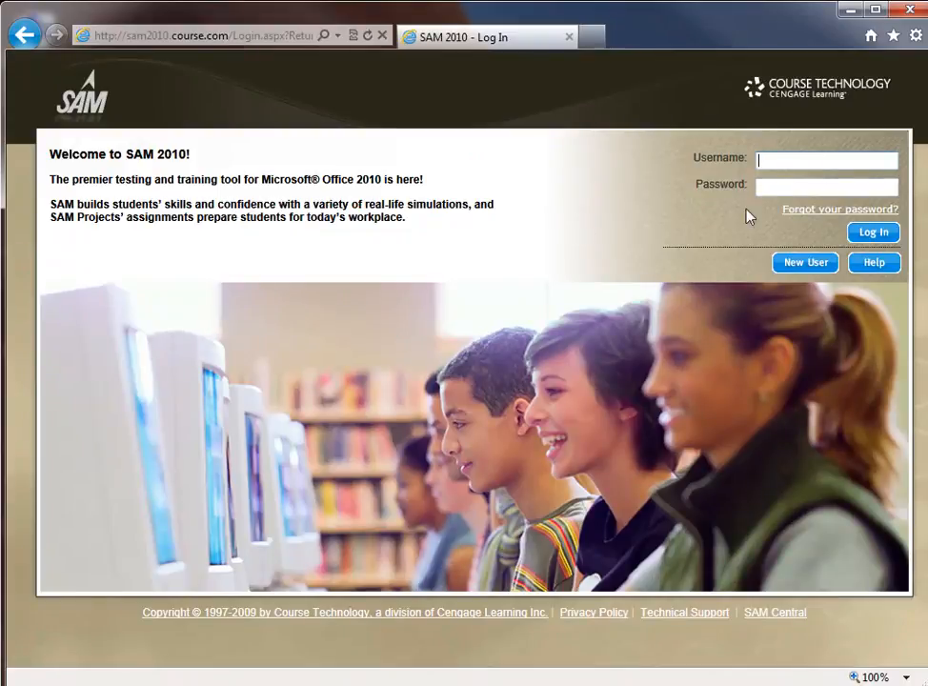
Step: Log into SAM 2010 with the student account's username and password
{"action": "left_click", "coordinate": [806, 160]}
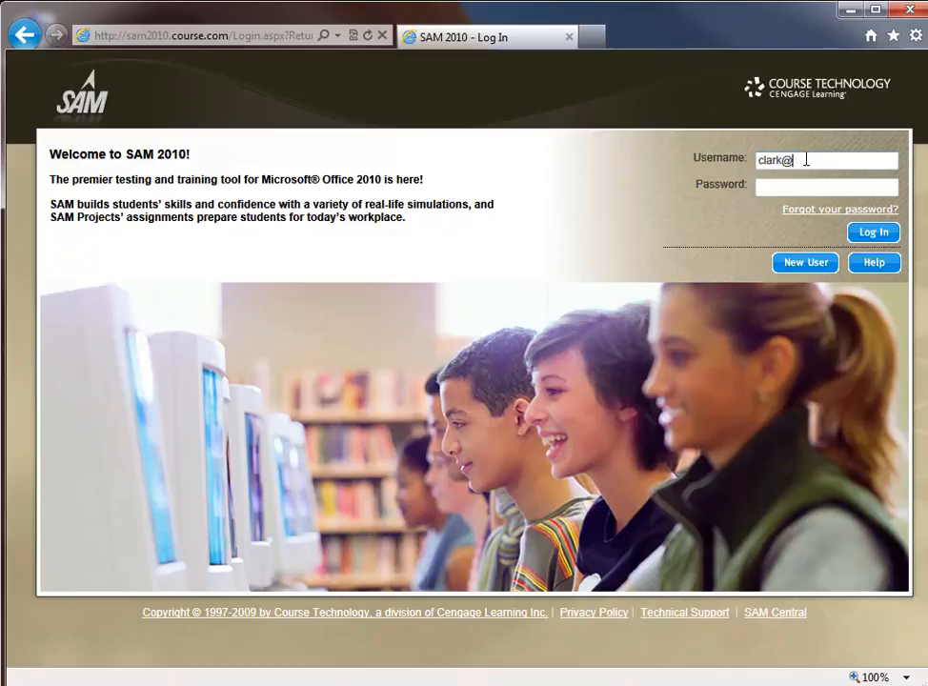
{"action": "key", "text": "Tab"}
{"action": "type", "text": "password"}
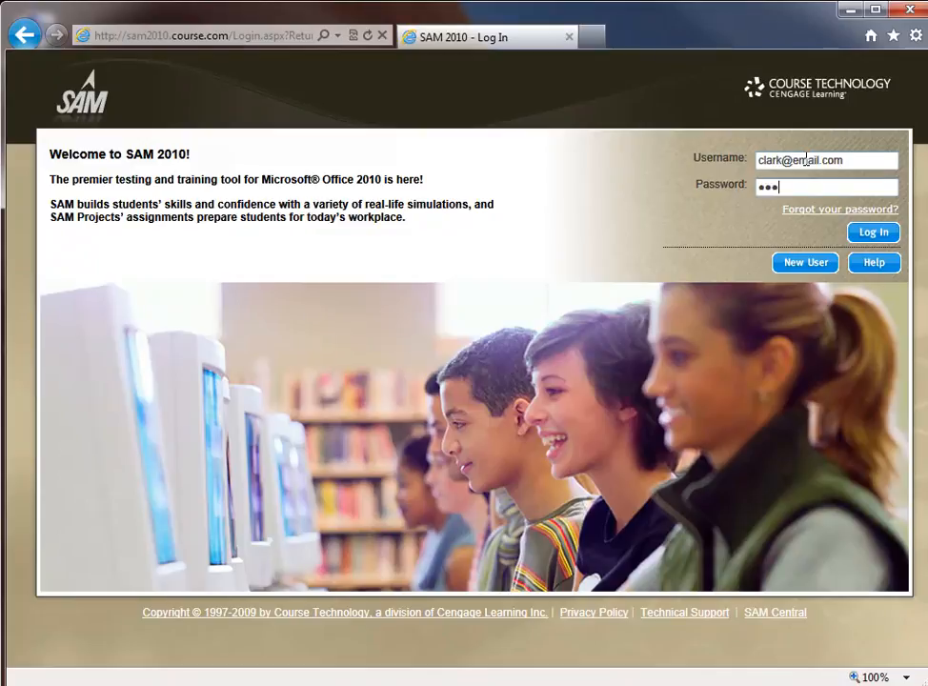
{"action": "key", "text": "Return"}
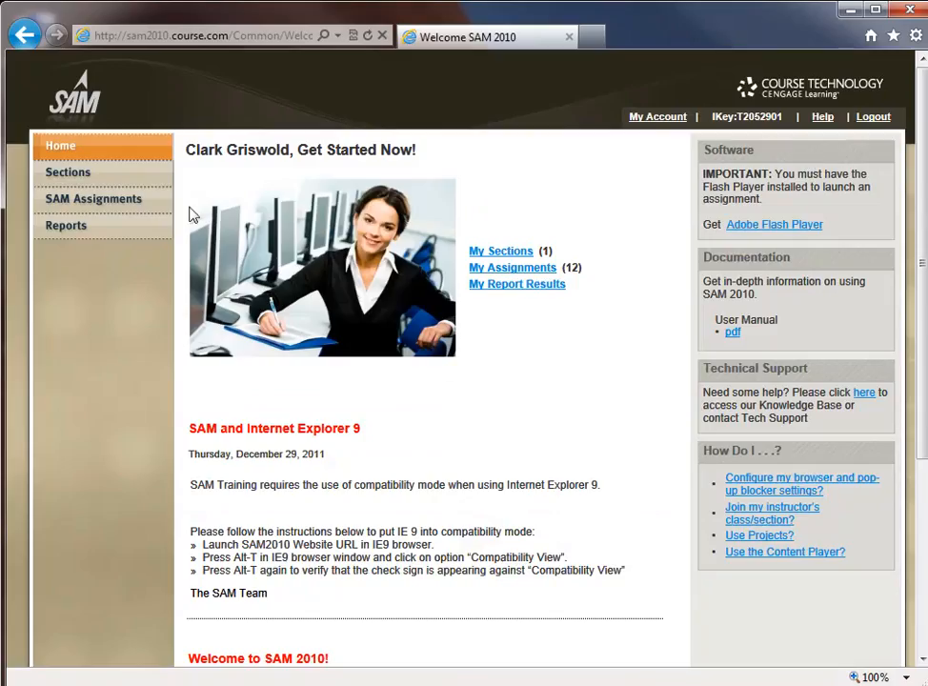
Step: Start the Excel 3 project from page 2 of SAM Assignments and open its instructions document
{"action": "left_click", "coordinate": [104, 204]}
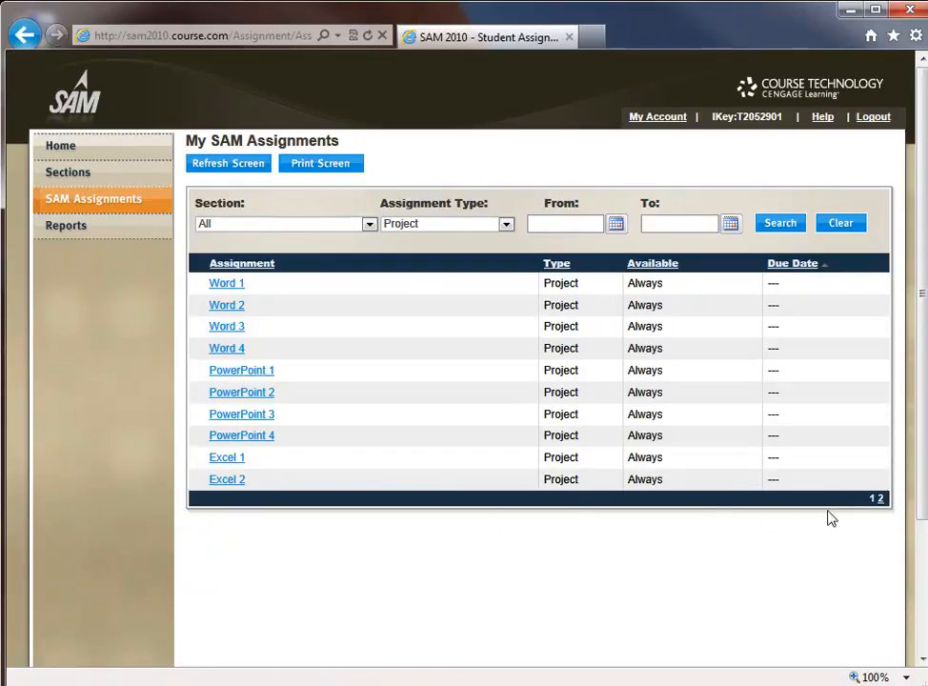
{"action": "left_click", "coordinate": [878, 499]}
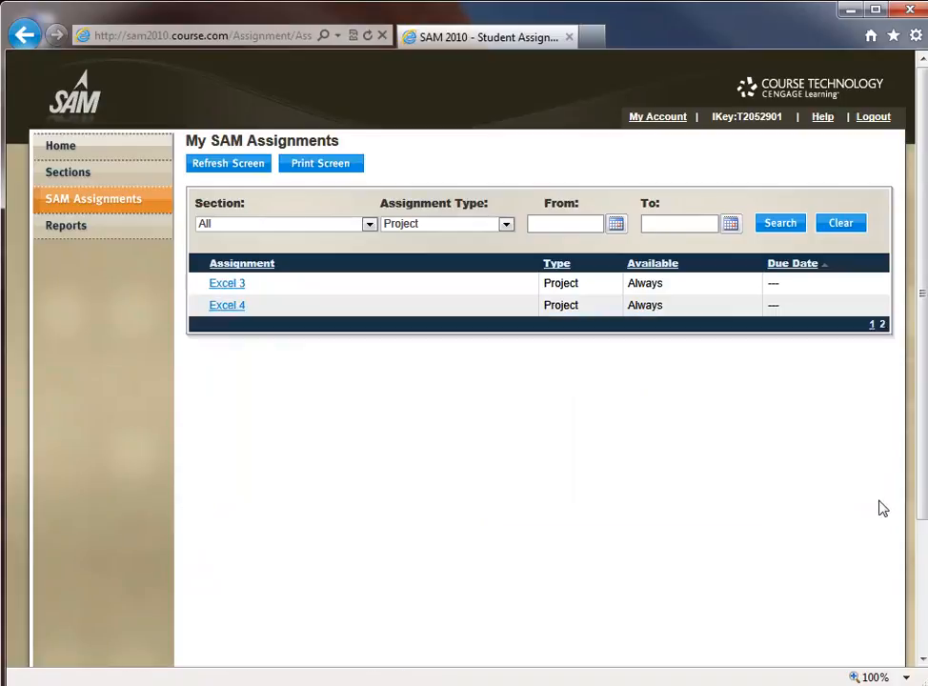
{"action": "left_click", "coordinate": [226, 288]}
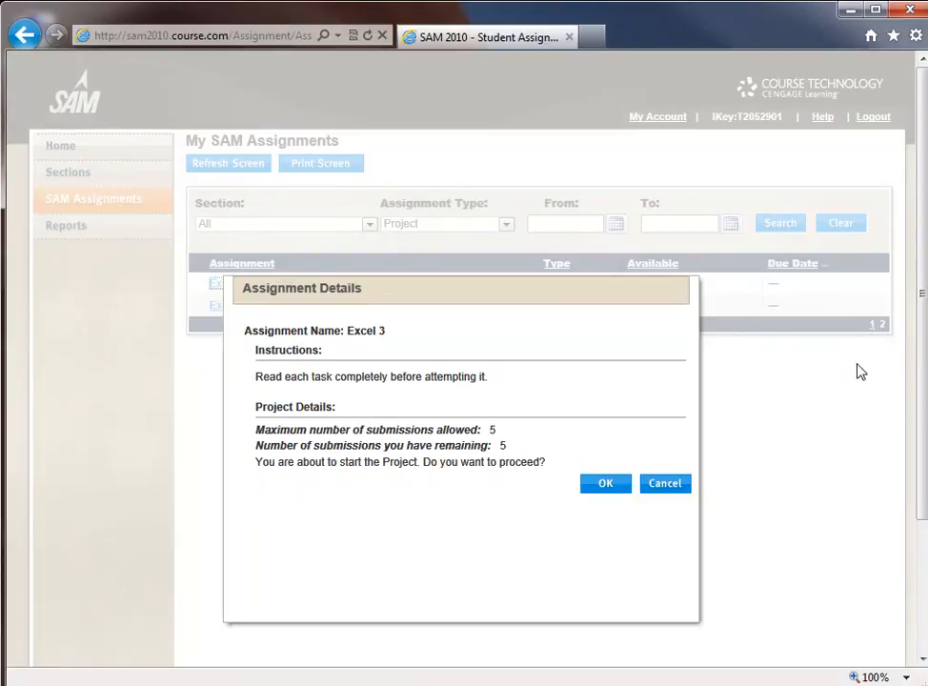
{"action": "left_click", "coordinate": [614, 487]}
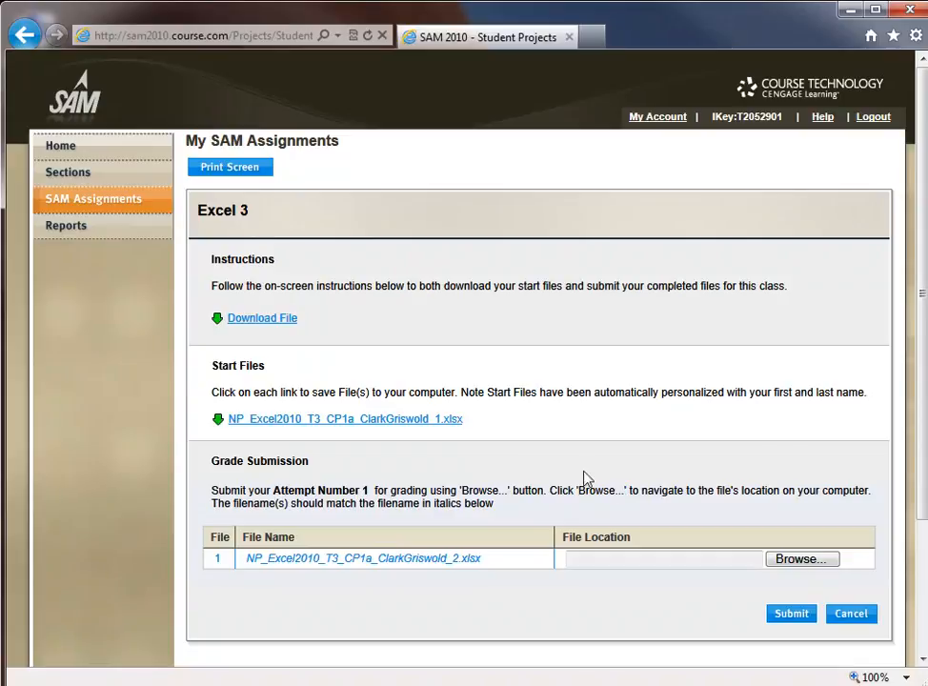
{"action": "left_click", "coordinate": [272, 319]}
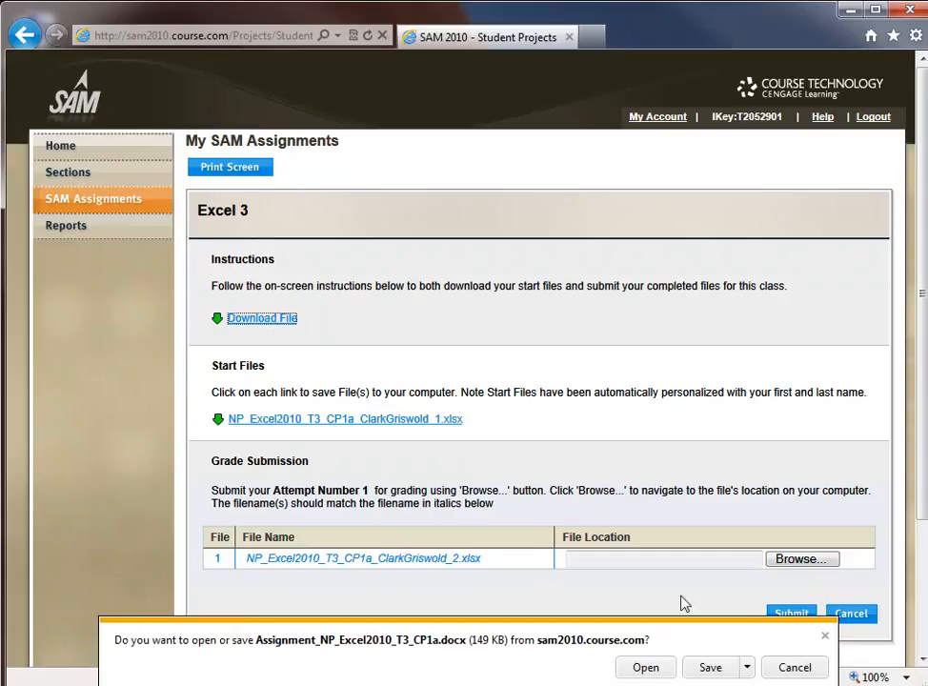
{"action": "left_click", "coordinate": [648, 671]}
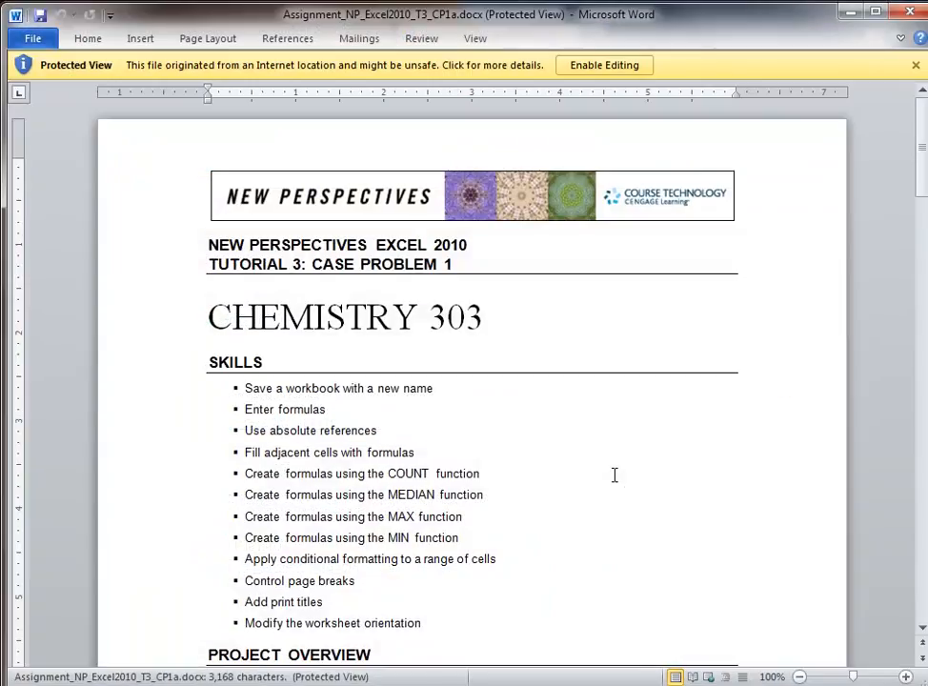
Step: Enable editing on the instructions document and read the project overview
{"action": "left_click", "coordinate": [603, 67]}
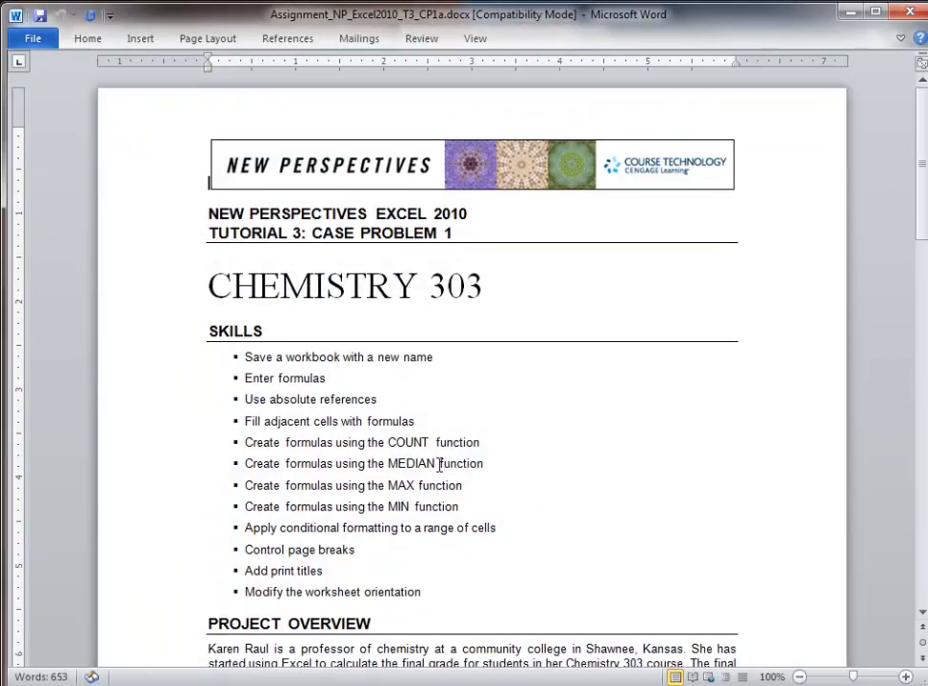
{"action": "scroll", "coordinate": [439, 464], "scroll_direction": "down", "scroll_amount": 8}
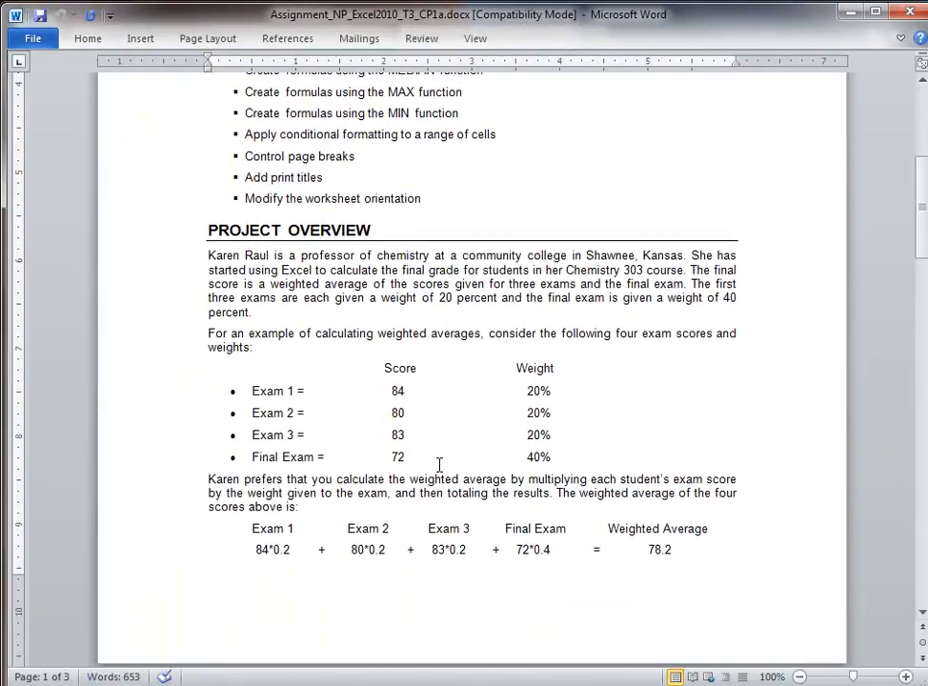
{"action": "scroll", "coordinate": [440, 464], "scroll_direction": "up", "scroll_amount": 6}
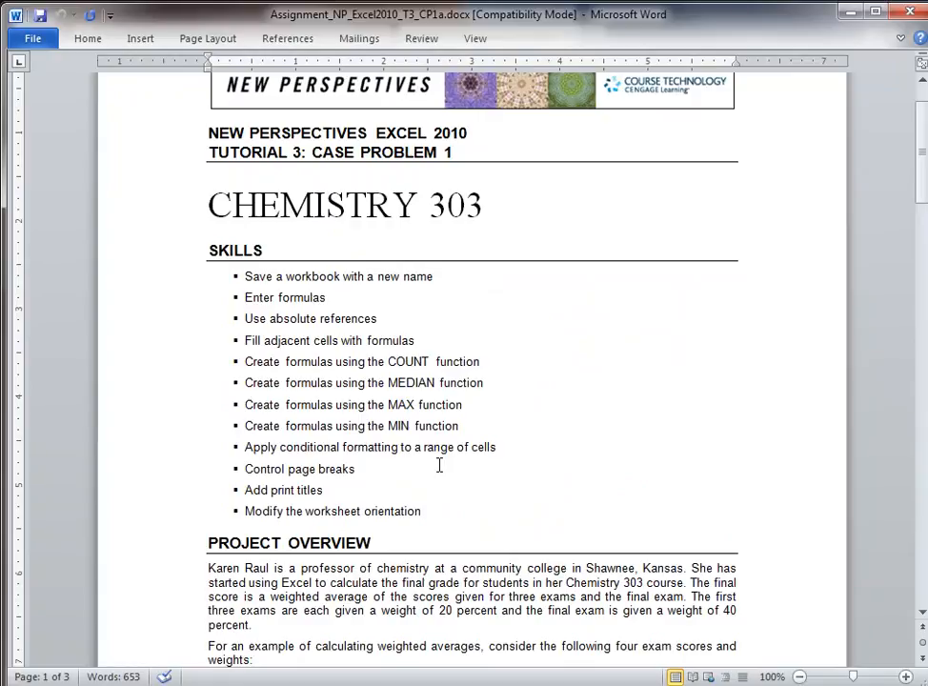
{"action": "left_click_drag", "start_coordinate": [455, 597], "coordinate": [616, 610]}
Step: Read down to the required new workbook file name, then return to the SAM project page
{"action": "scroll", "coordinate": [578, 591], "scroll_direction": "down", "scroll_amount": 3}
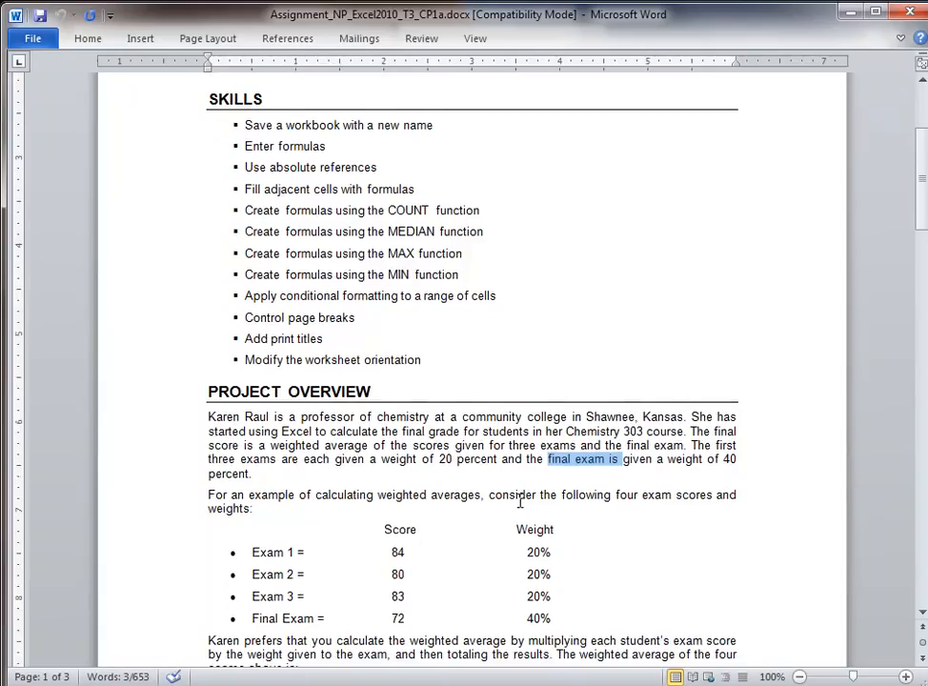
{"action": "scroll", "coordinate": [524, 502], "scroll_direction": "down", "scroll_amount": 10}
{"action": "scroll", "coordinate": [423, 523], "scroll_direction": "down", "scroll_amount": 2}
{"action": "left_click_drag", "start_coordinate": [305, 426], "coordinate": [576, 427]}
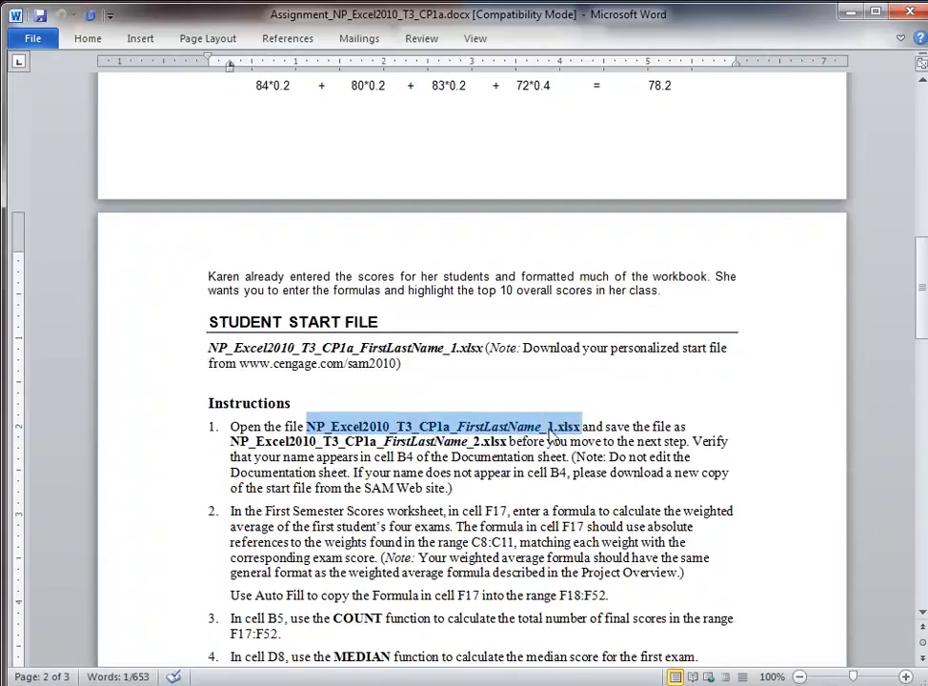
{"action": "left_click_drag", "start_coordinate": [255, 441], "coordinate": [494, 444]}
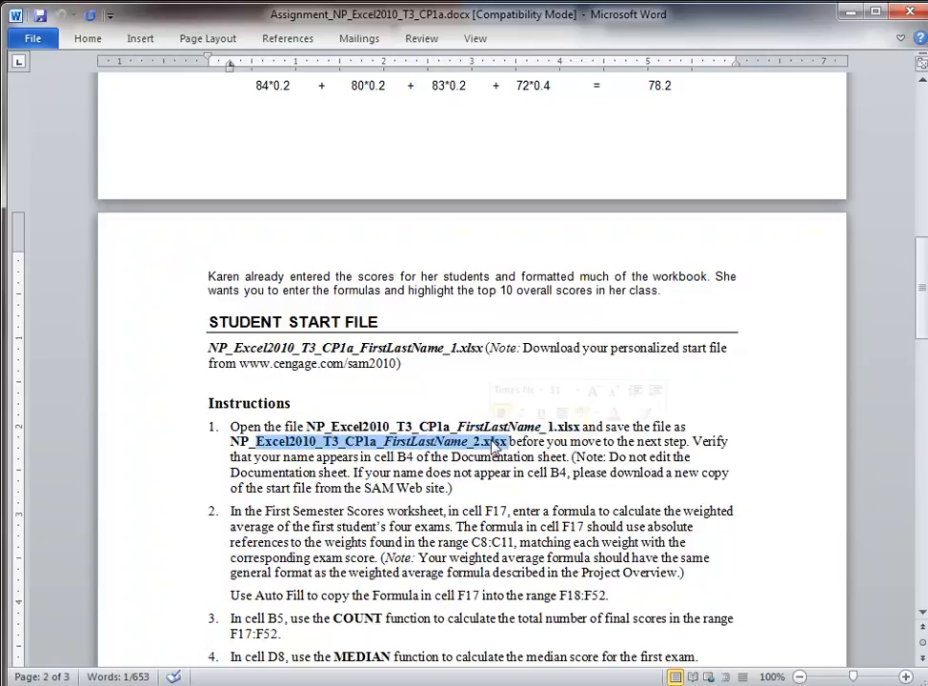
{"action": "key", "text": "alt+Tab"}
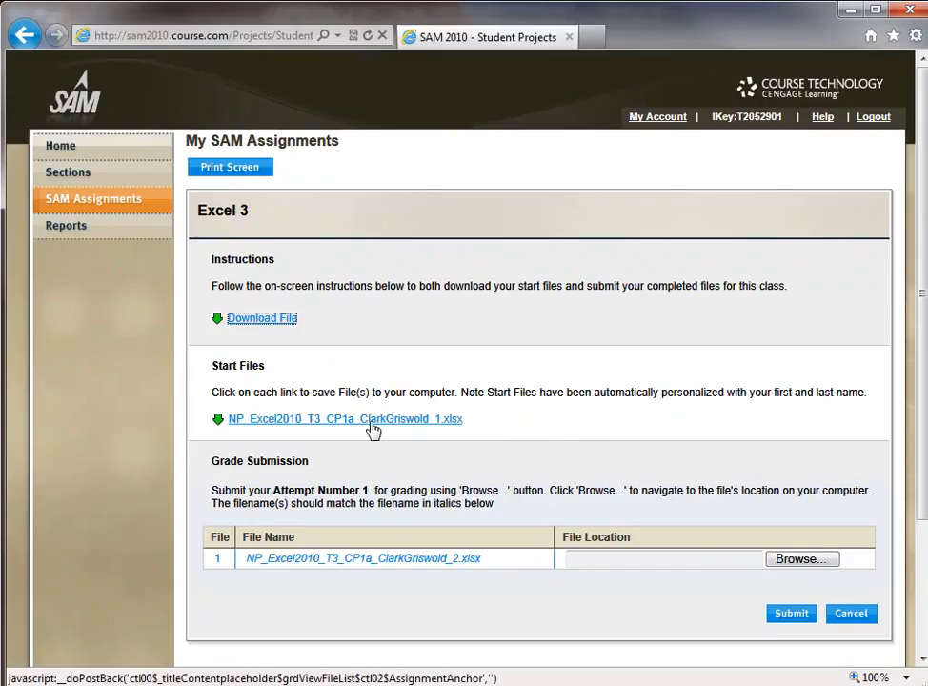
Step: Open the personalized Excel 3 start workbook with editing enabled and check the author name in B4
{"action": "left_click", "coordinate": [372, 424]}
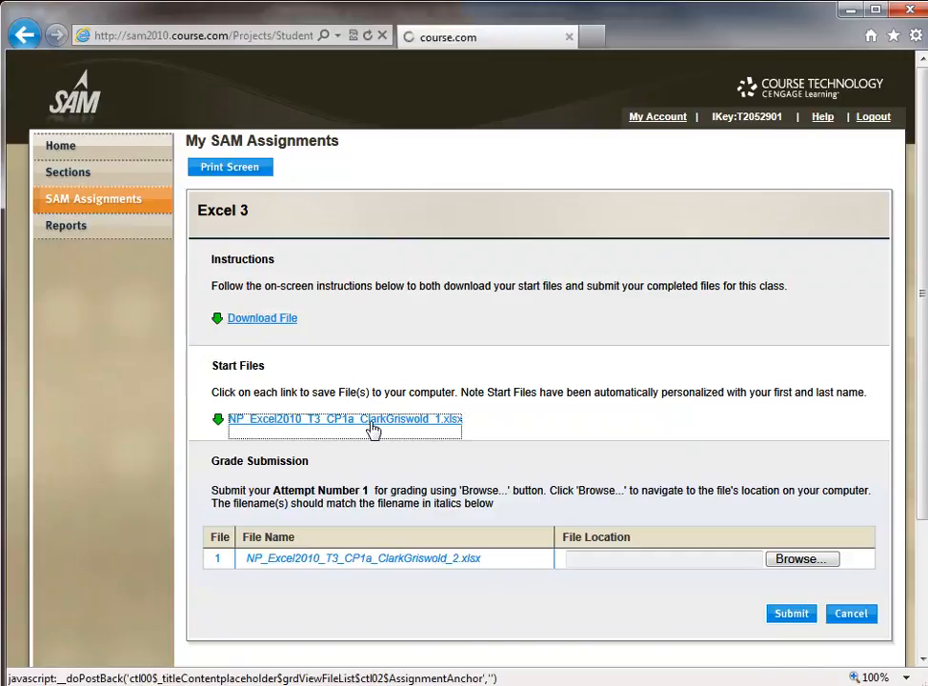
{"action": "left_click", "coordinate": [639, 659]}
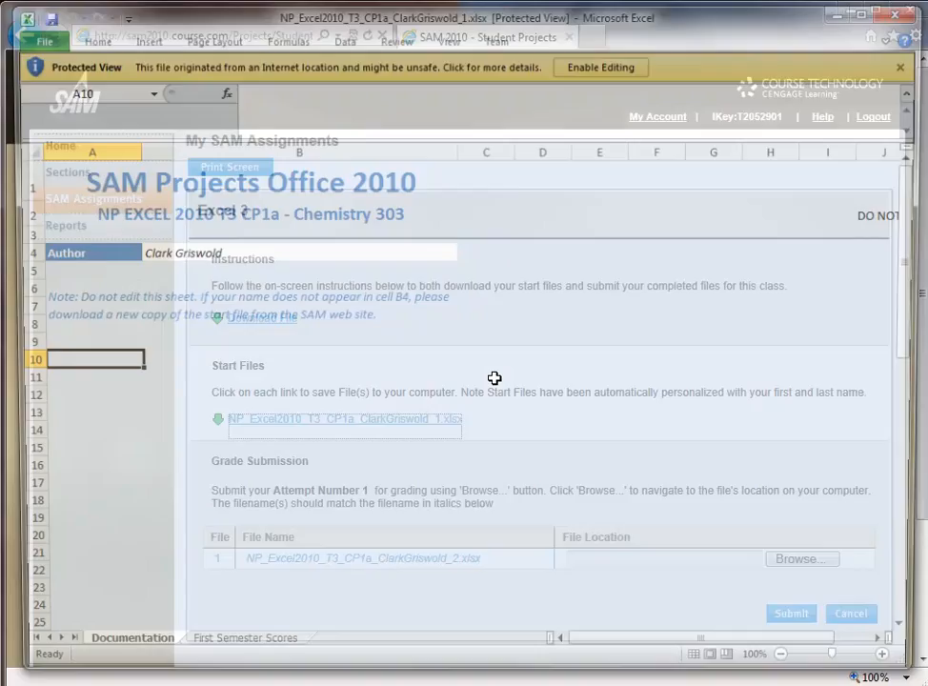
{"action": "left_click", "coordinate": [605, 68]}
{"action": "left_click", "coordinate": [214, 305]}
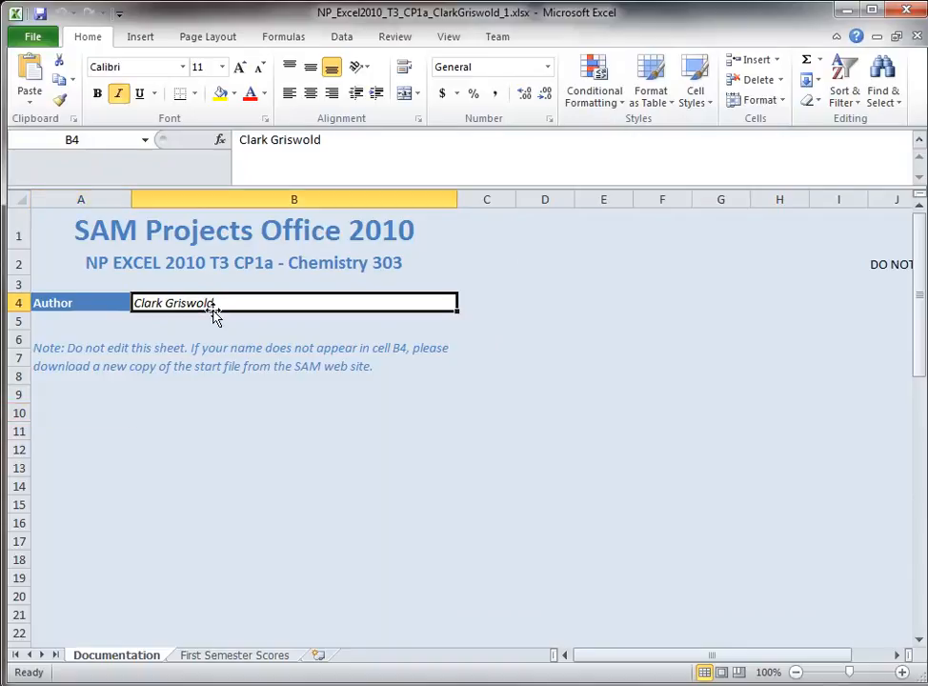
Step: Save the workbook to the Desktop with its file name ending changed from _1 to _2
{"action": "left_click", "coordinate": [32, 36]}
{"action": "left_click", "coordinate": [53, 92]}
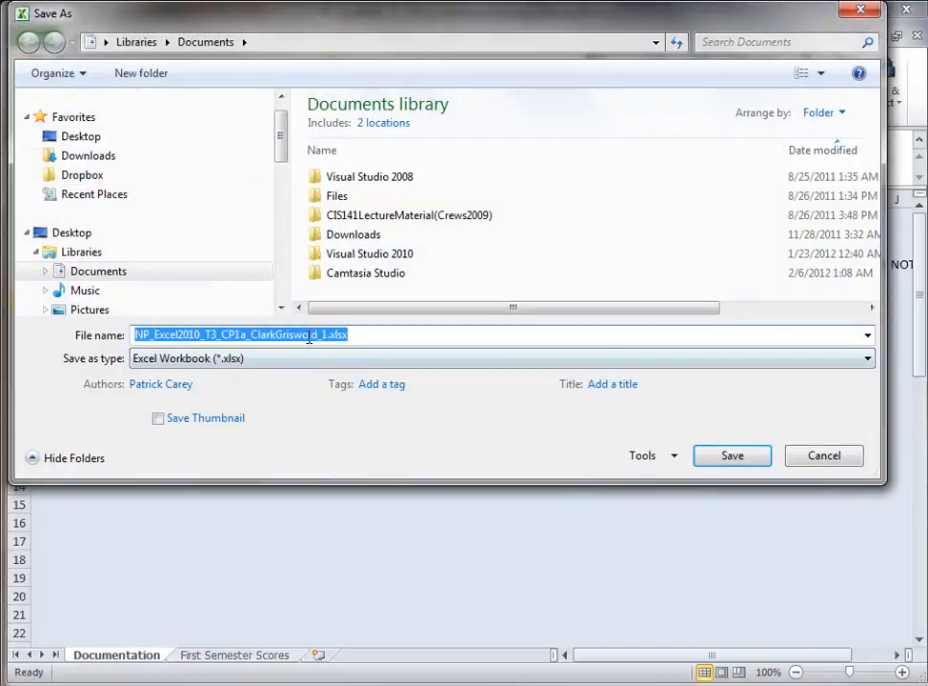
{"action": "left_click", "coordinate": [329, 336]}
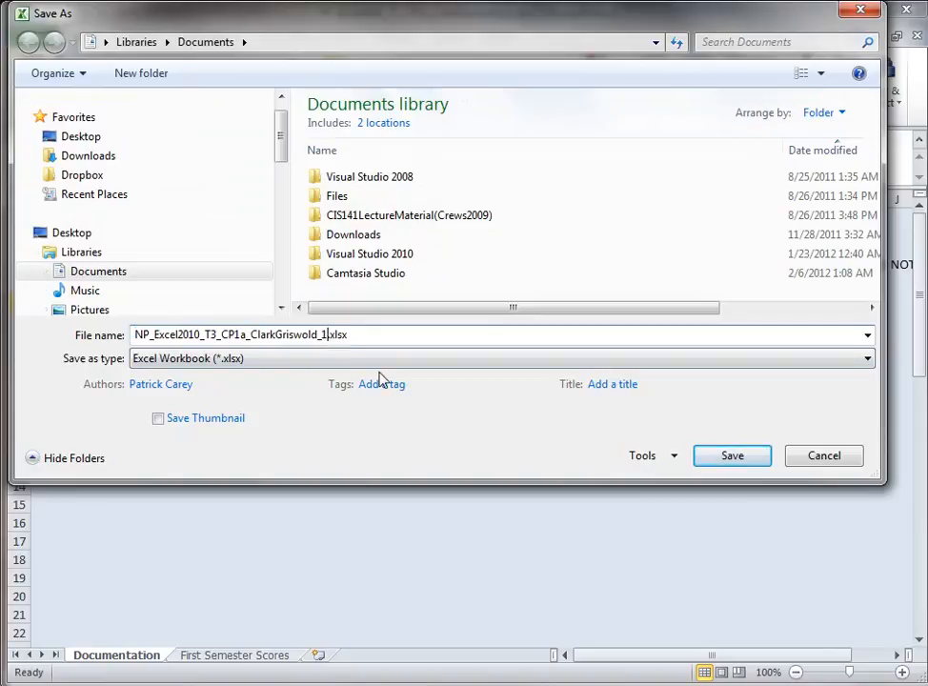
{"action": "key", "text": "BackSpace"}
{"action": "type", "text": "2"}
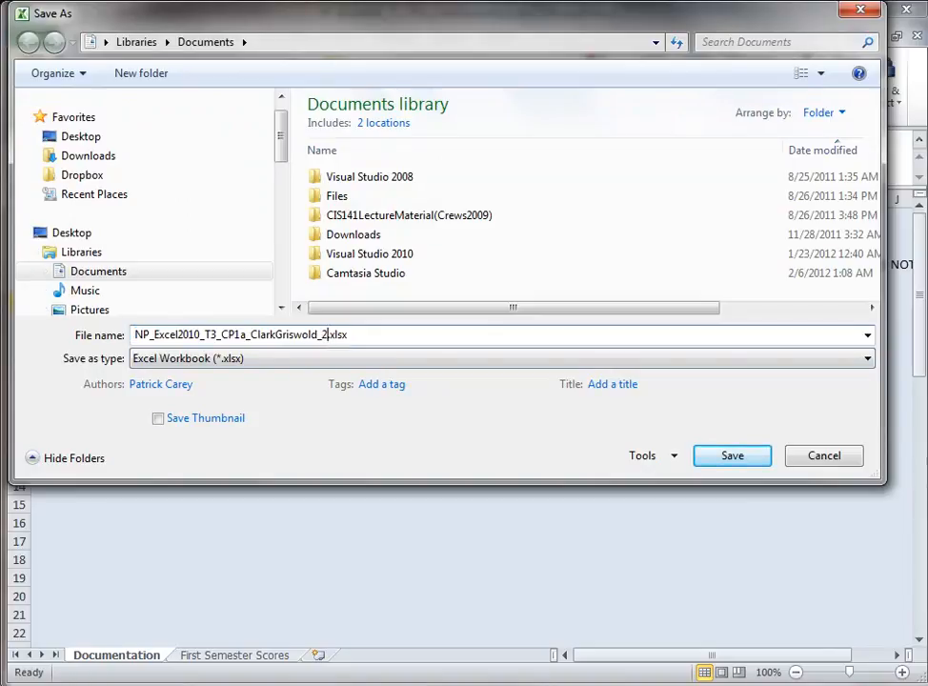
{"action": "left_click", "coordinate": [56, 238]}
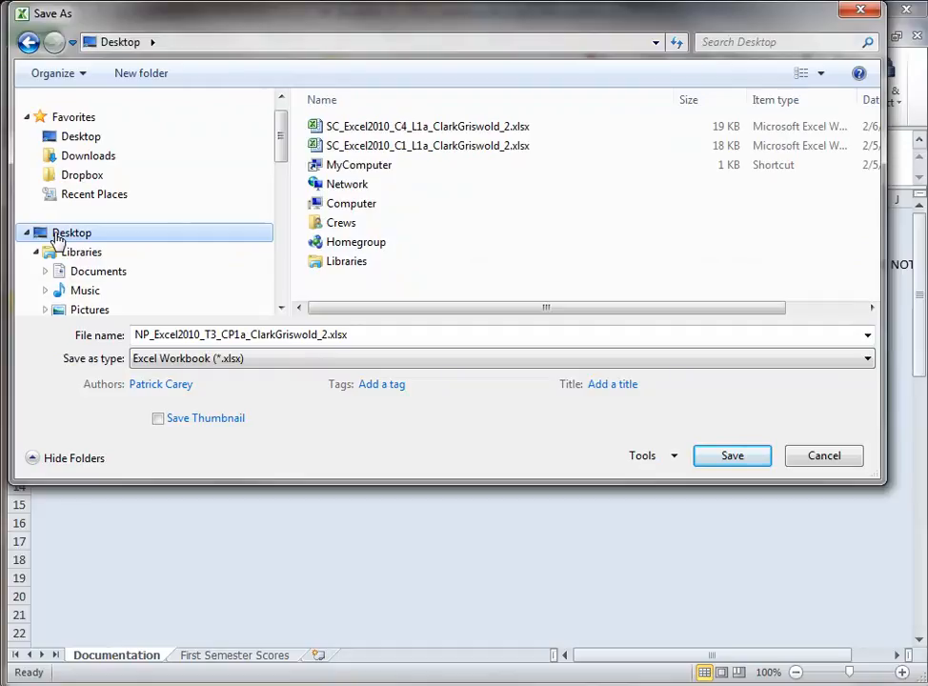
{"action": "left_click", "coordinate": [724, 457]}
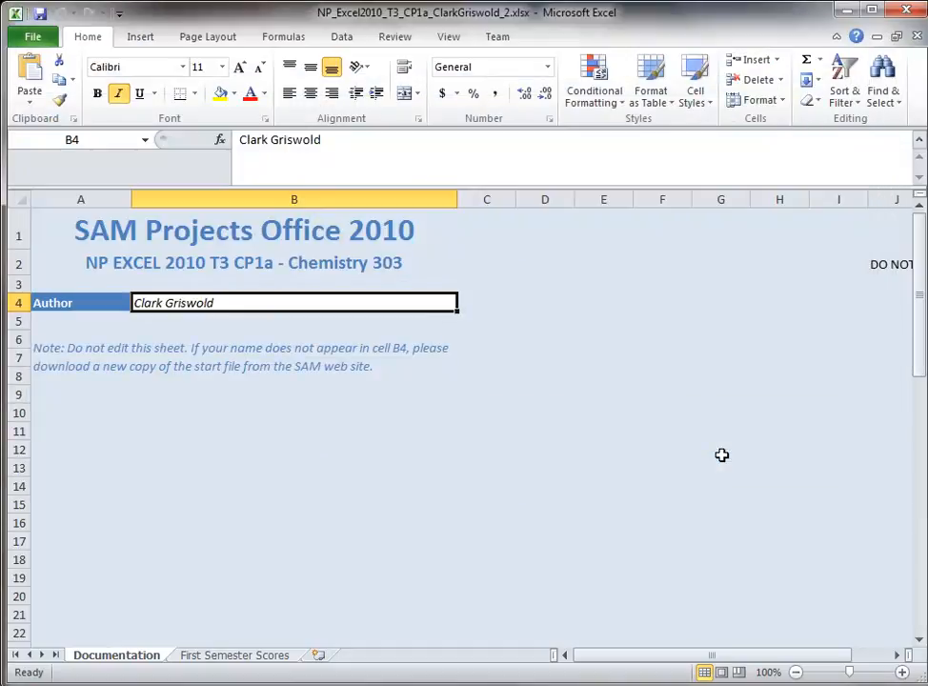
{"action": "key", "text": "alt+Tab"}
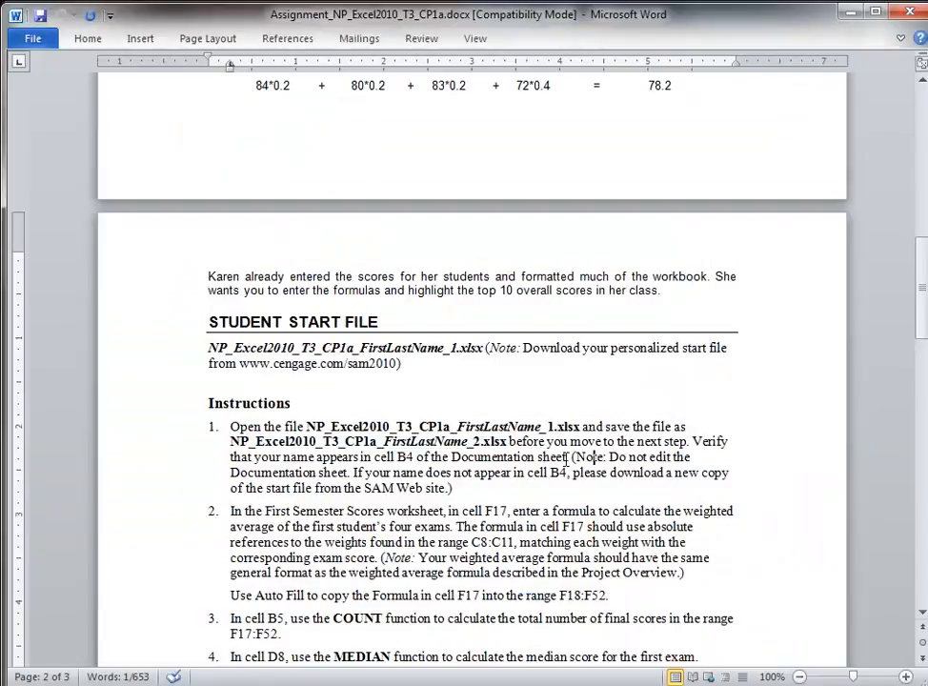
Step: Reread step 2 and the example four exam scores and weights averaging 78.2, then return to Excel
{"action": "left_click_drag", "start_coordinate": [145, 512], "coordinate": [142, 597]}
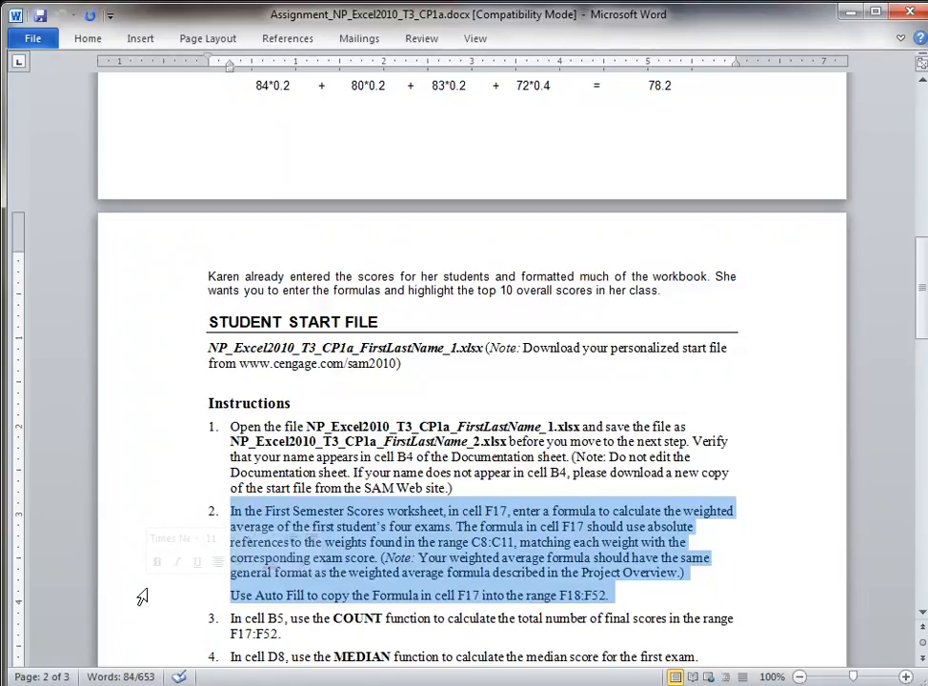
{"action": "scroll", "coordinate": [142, 597], "scroll_direction": "up", "scroll_amount": 6}
{"action": "scroll", "coordinate": [142, 596], "scroll_direction": "up", "scroll_amount": 2}
{"action": "left_click_drag", "start_coordinate": [133, 333], "coordinate": [114, 400]}
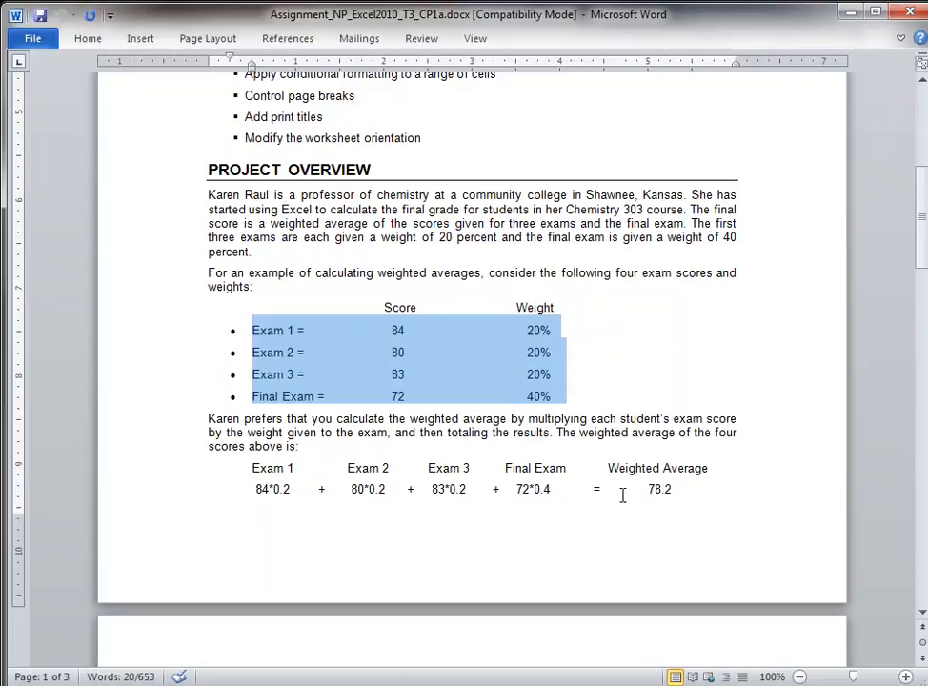
{"action": "key", "text": "alt+Tab"}
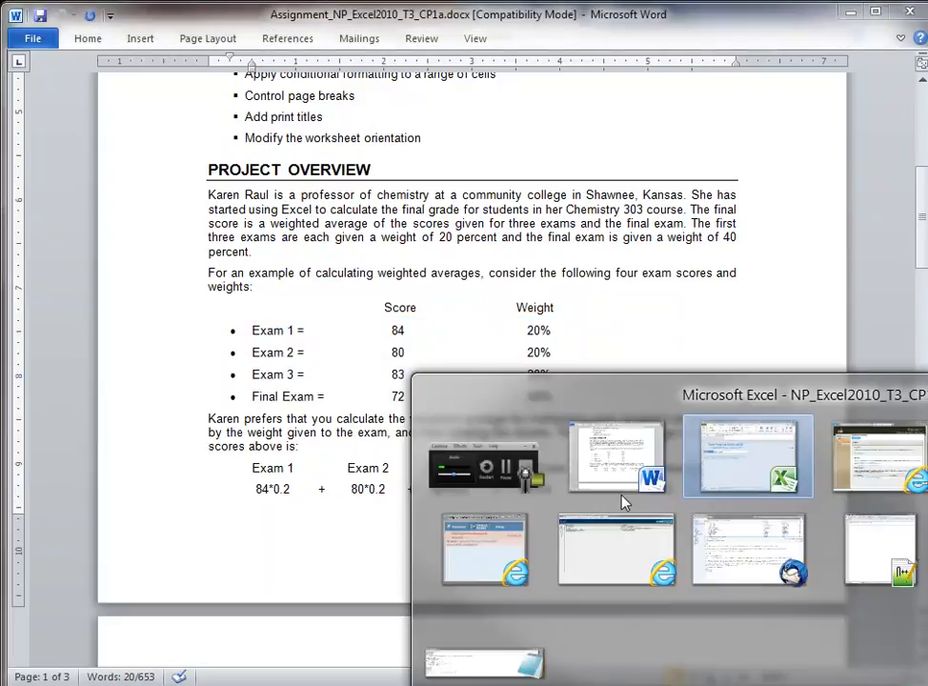
Step: Review the First Semester Scores weights (20%, 20%, 20%, 40%) and shrink Excel above the Word window
{"action": "left_click", "coordinate": [249, 655]}
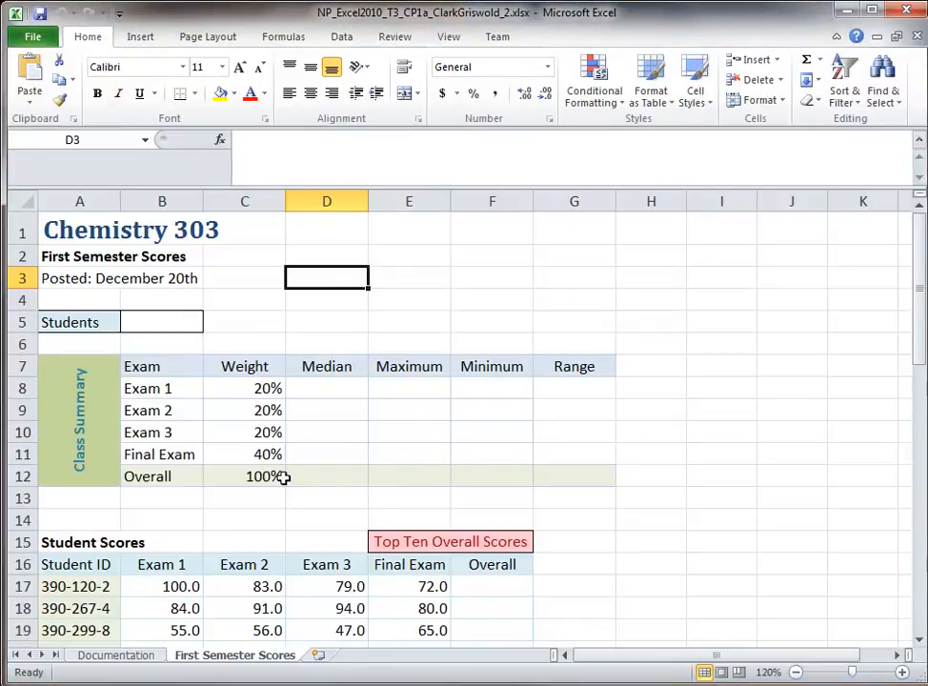
{"action": "left_click_drag", "start_coordinate": [252, 388], "coordinate": [250, 450]}
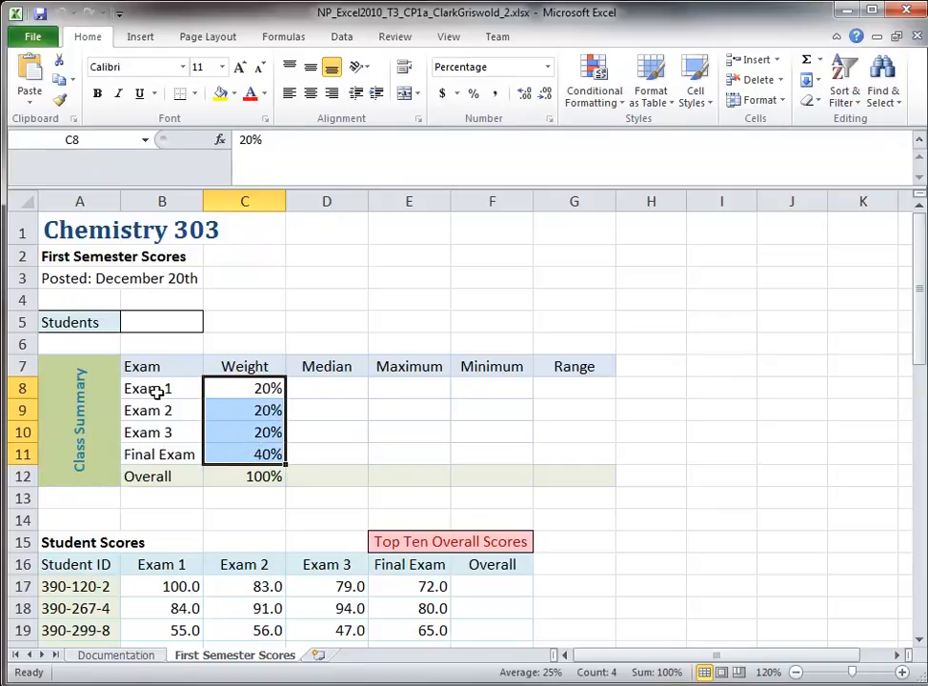
{"action": "left_click", "coordinate": [385, 456]}
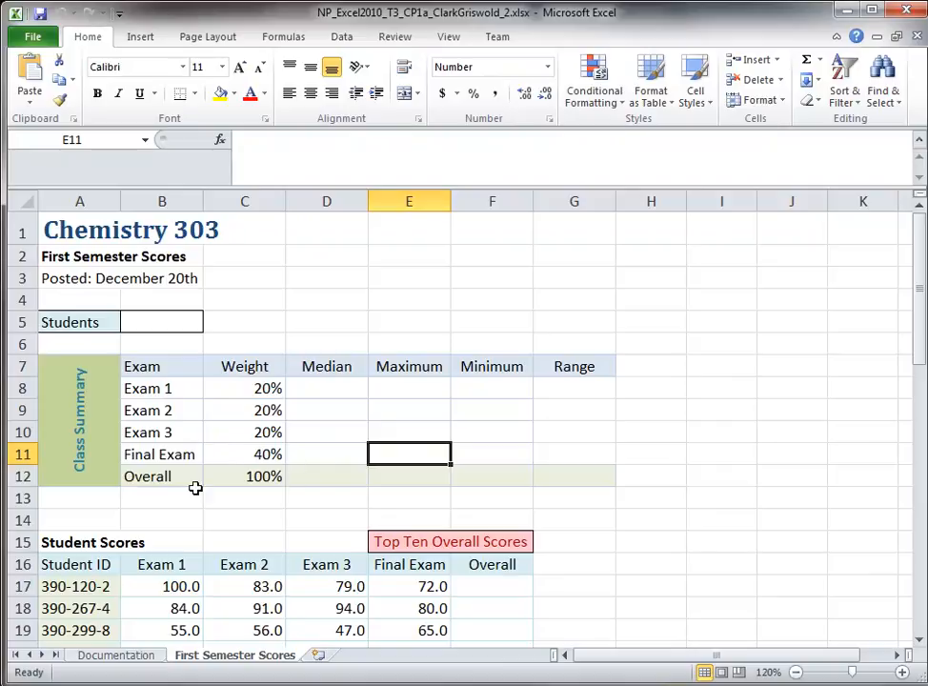
{"action": "left_click", "coordinate": [244, 388]}
{"action": "left_click", "coordinate": [244, 410]}
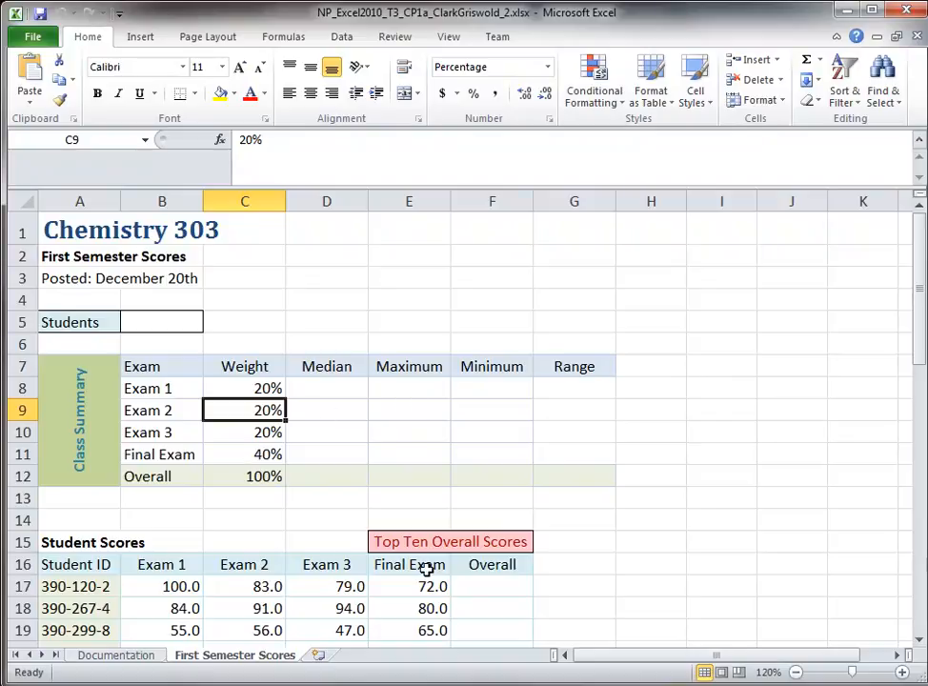
{"action": "left_click_drag", "start_coordinate": [431, 682], "coordinate": [435, 498]}
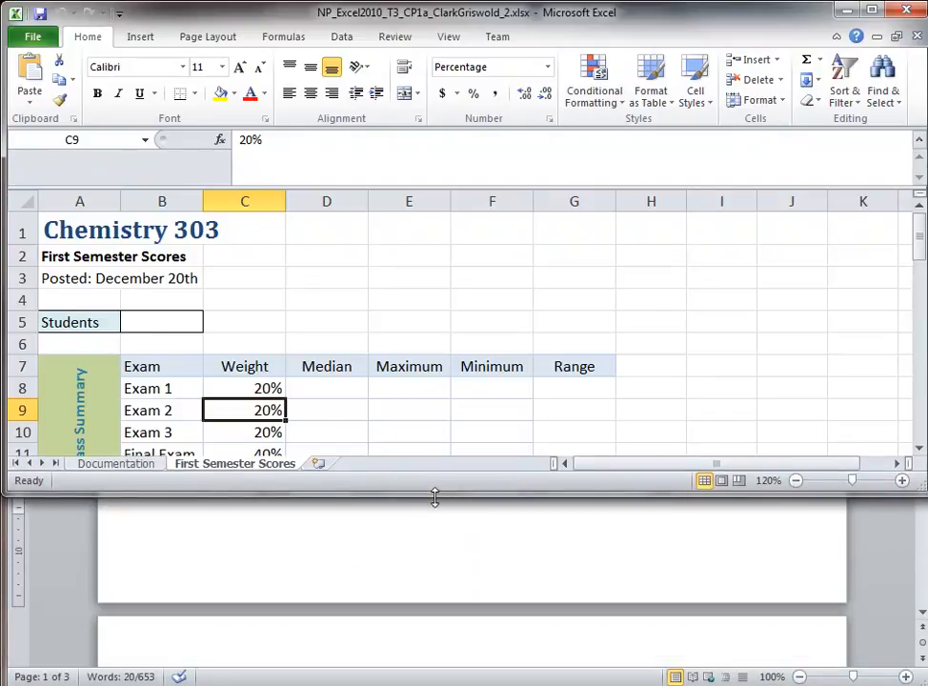
{"action": "left_click", "coordinate": [419, 591]}
Step: Place the Word window below Excel at step 2 and select cell F17 in the workbook
{"action": "left_click_drag", "start_coordinate": [483, 19], "coordinate": [458, 504]}
{"action": "left_click", "coordinate": [444, 586]}
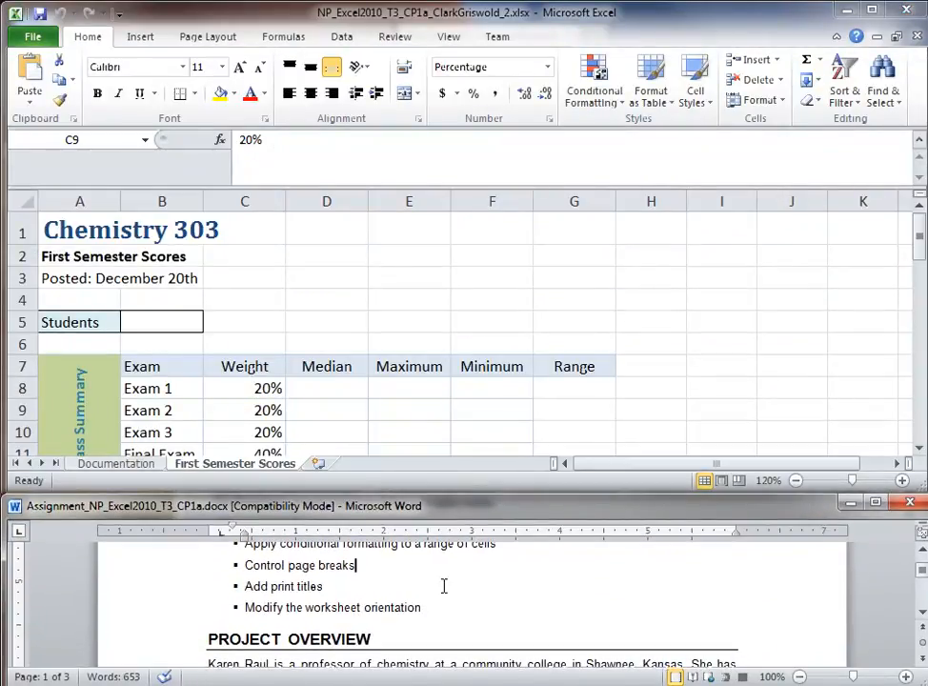
{"action": "scroll", "coordinate": [443, 586], "scroll_direction": "down", "scroll_amount": 5}
{"action": "scroll", "coordinate": [443, 586], "scroll_direction": "down", "scroll_amount": 15}
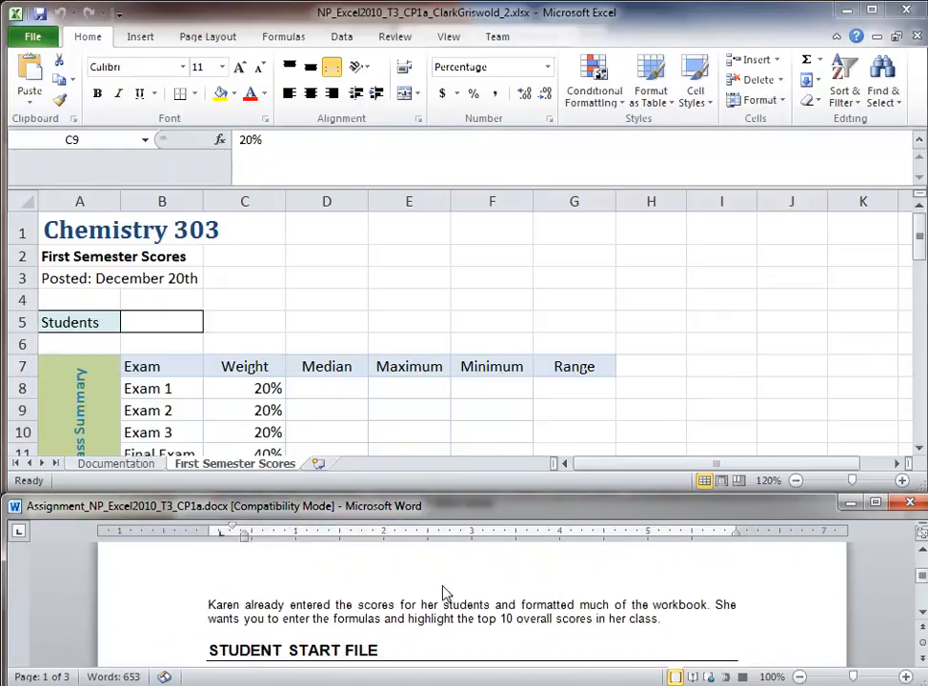
{"action": "scroll", "coordinate": [443, 586], "scroll_direction": "down", "scroll_amount": 2}
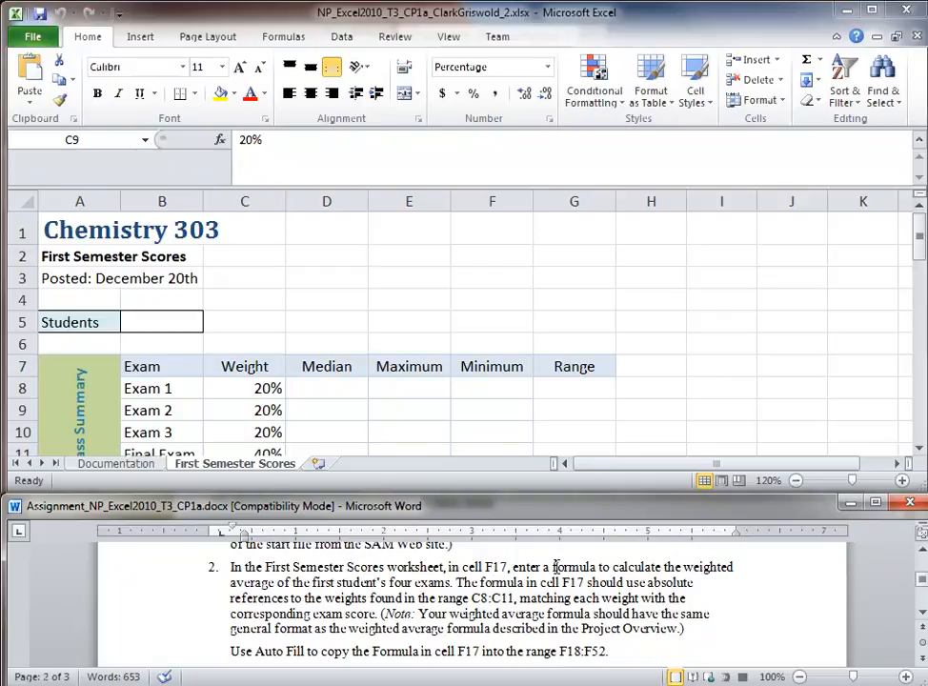
{"action": "left_click", "coordinate": [499, 413]}
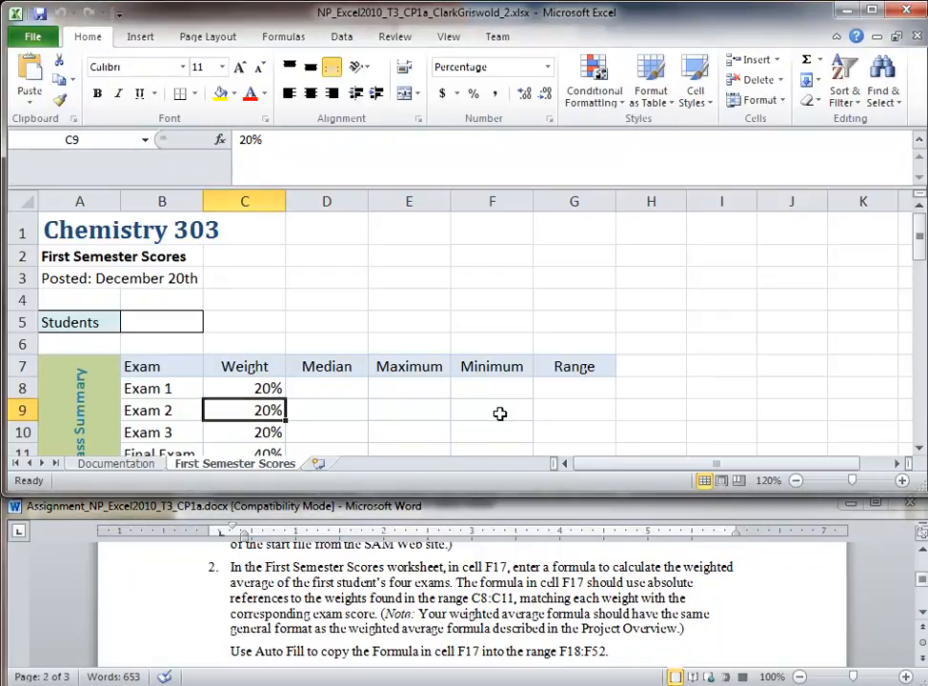
{"action": "scroll", "coordinate": [499, 413], "scroll_direction": "down", "scroll_amount": 2}
{"action": "left_click", "coordinate": [492, 441]}
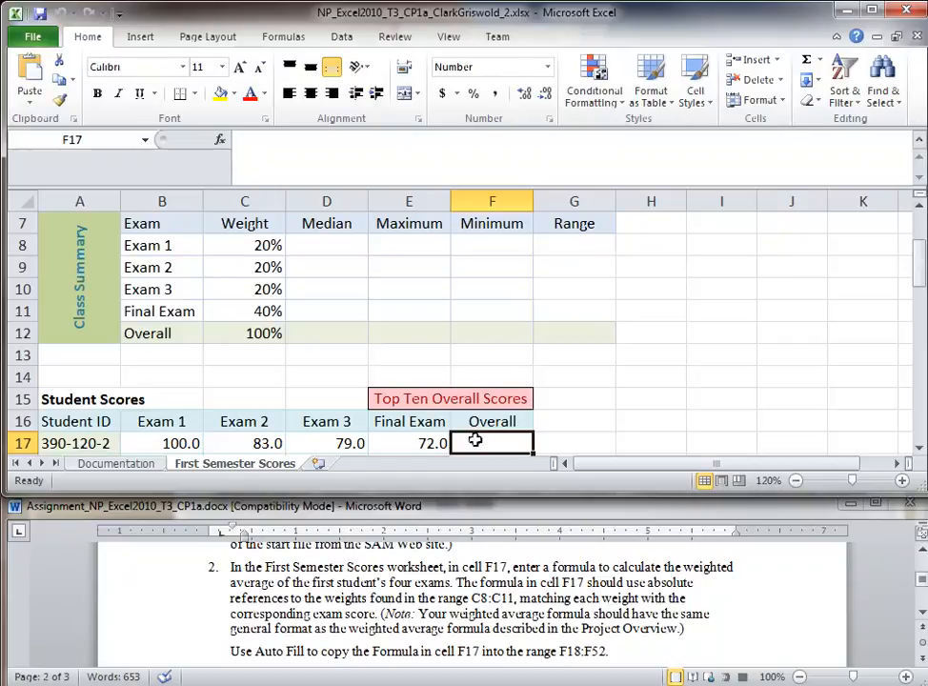
Step: Review the terms of the weighted-average example in Word, then return to cell F17
{"action": "left_click", "coordinate": [427, 610]}
{"action": "scroll", "coordinate": [444, 608], "scroll_direction": "up", "scroll_amount": 5}
{"action": "scroll", "coordinate": [444, 608], "scroll_direction": "up", "scroll_amount": 2}
{"action": "scroll", "coordinate": [444, 629], "scroll_direction": "down", "scroll_amount": 6}
{"action": "scroll", "coordinate": [443, 633], "scroll_direction": "up", "scroll_amount": 1}
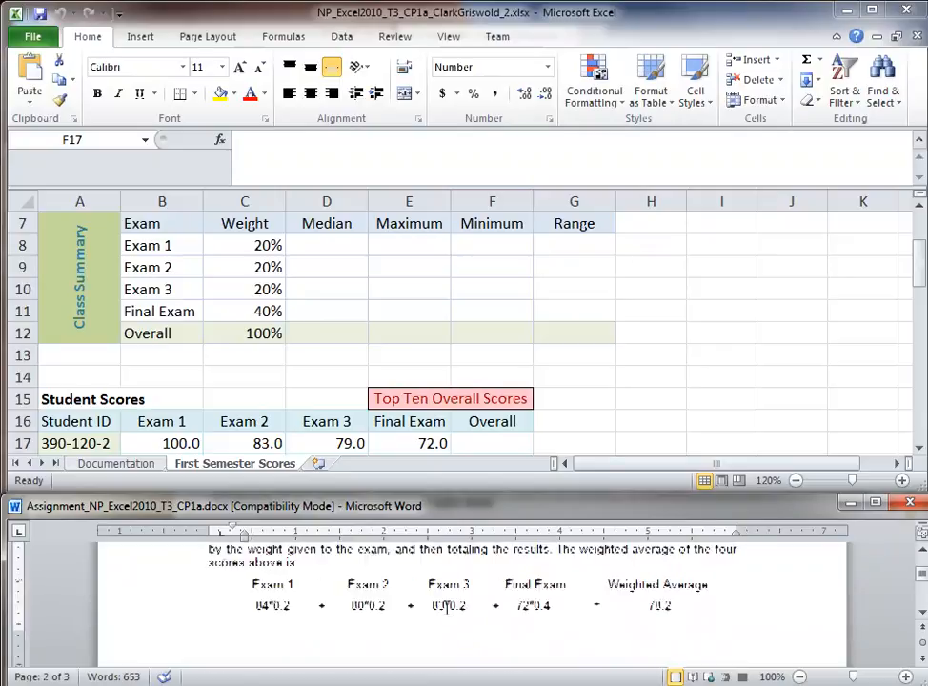
{"action": "left_click", "coordinate": [280, 625]}
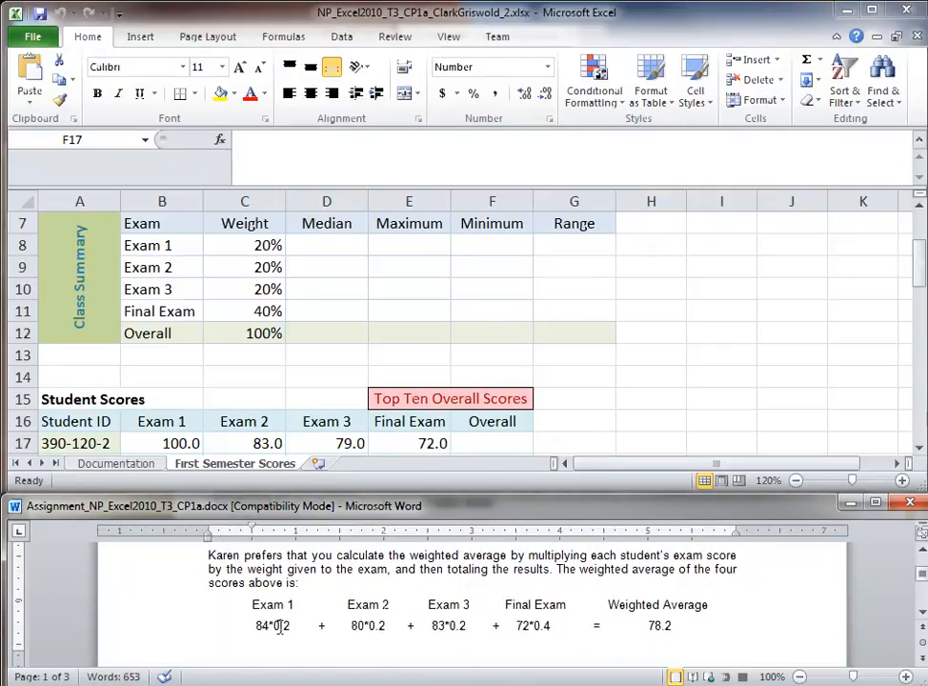
{"action": "left_click", "coordinate": [377, 625]}
{"action": "scroll", "coordinate": [545, 629], "scroll_direction": "down", "scroll_amount": 10}
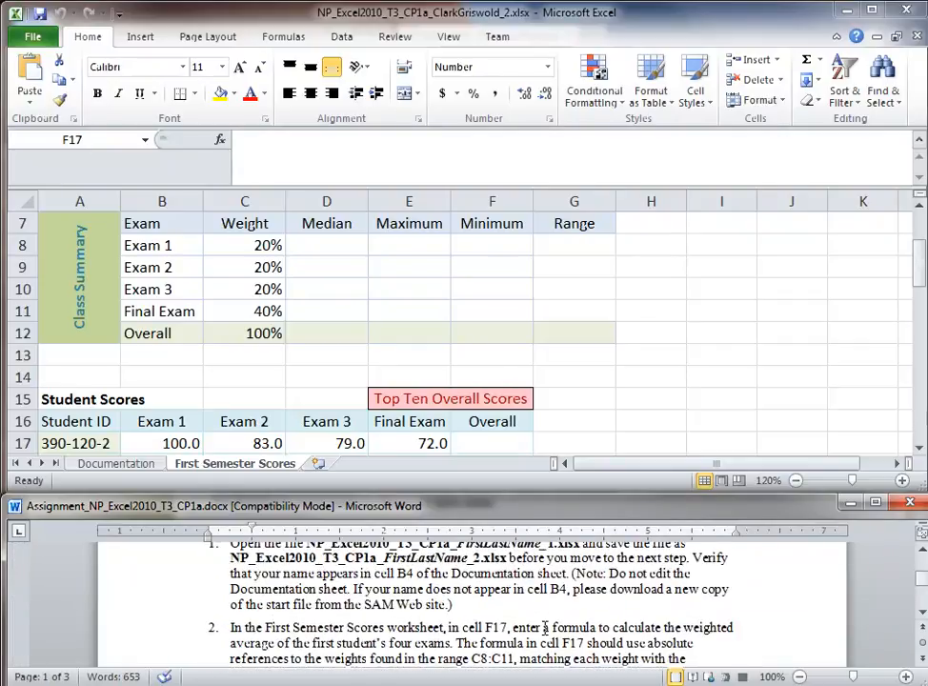
{"action": "scroll", "coordinate": [545, 629], "scroll_direction": "down", "scroll_amount": 1}
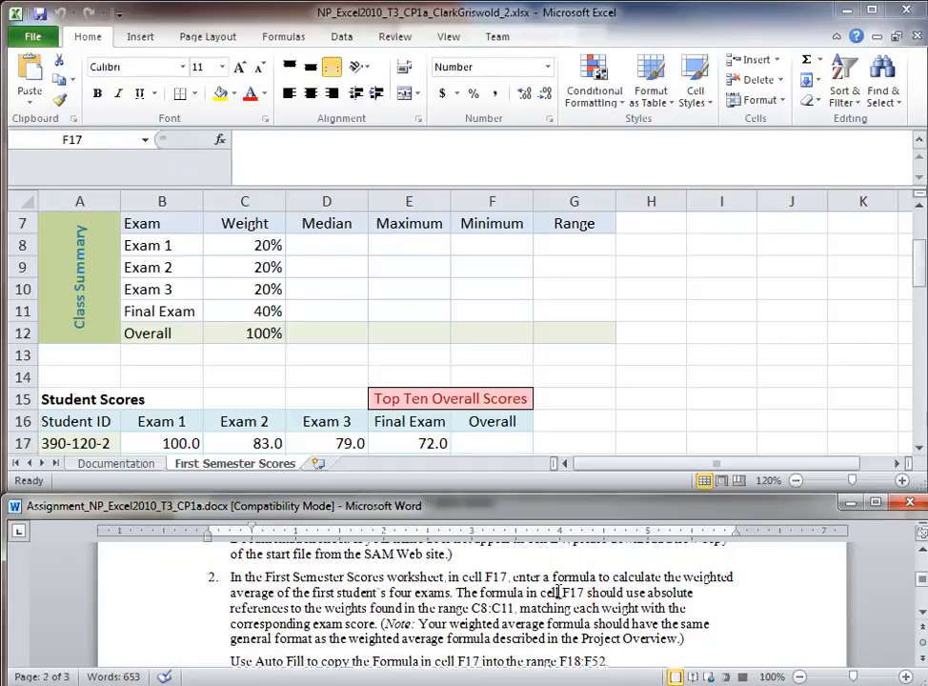
{"action": "left_click", "coordinate": [495, 442]}
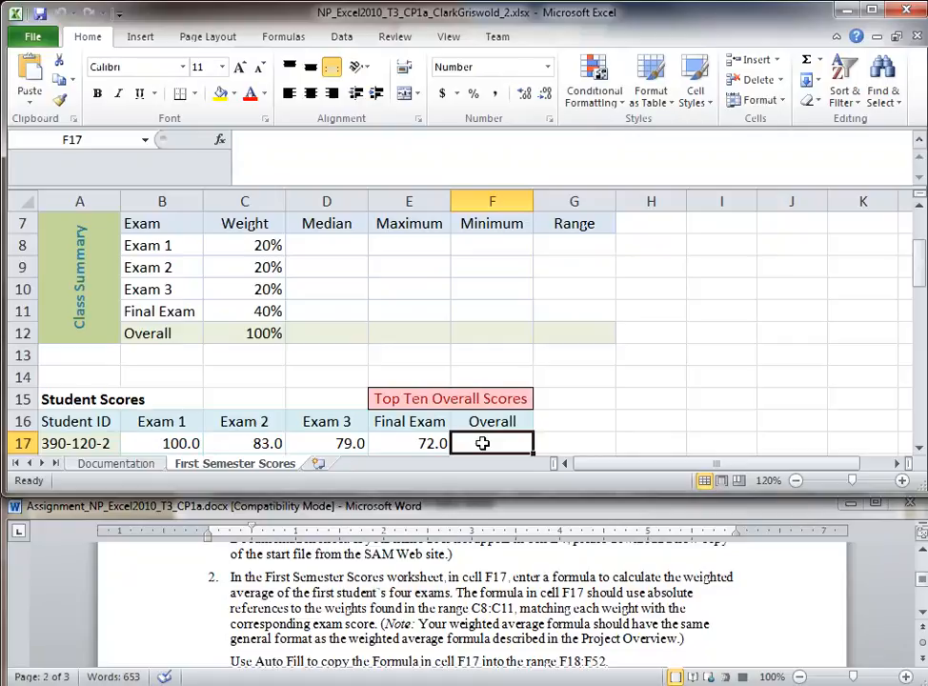
Step: Enter =B17*C8+C17*C9+D17*C10+E17*C11 in F17 by pointing at the cells, giving 81.2
{"action": "type", "text": "="}
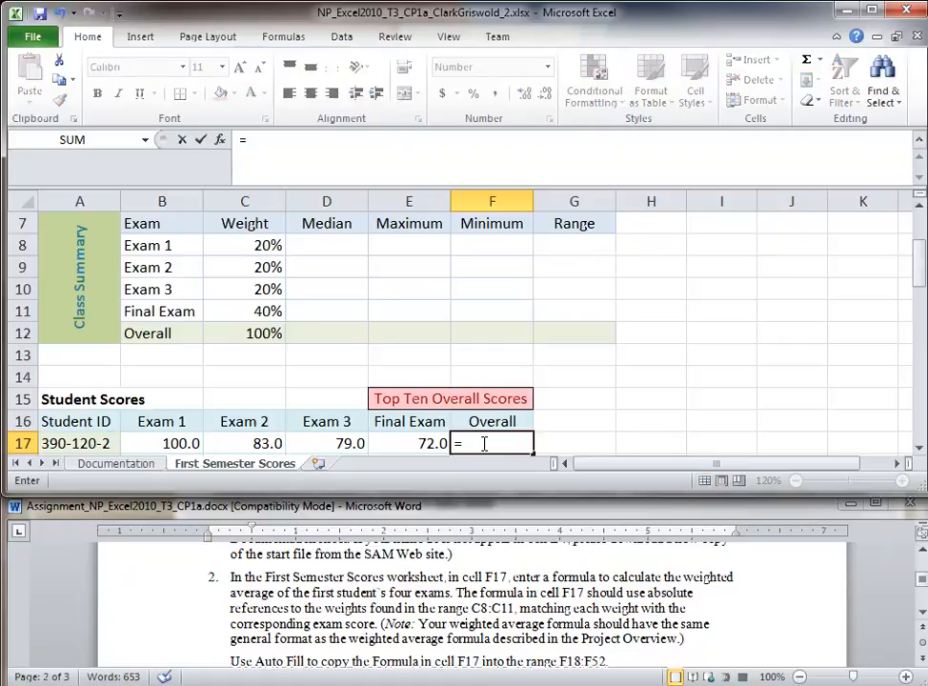
{"action": "left_click", "coordinate": [173, 444]}
{"action": "type", "text": "*"}
{"action": "left_click", "coordinate": [245, 246]}
{"action": "type", "text": "+"}
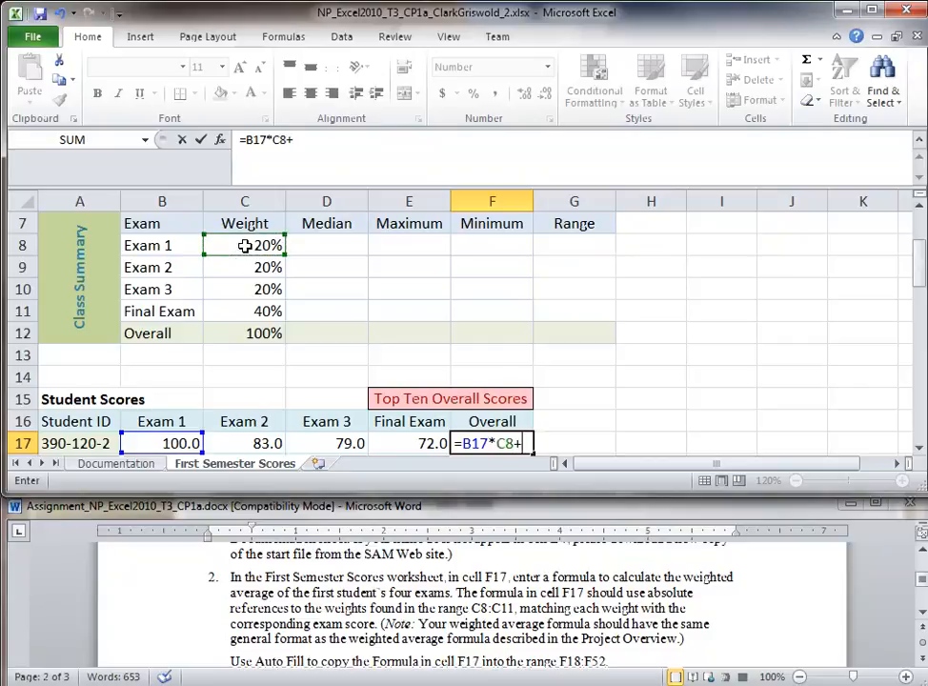
{"action": "left_click", "coordinate": [260, 442]}
{"action": "type", "text": "*"}
{"action": "left_click", "coordinate": [251, 268]}
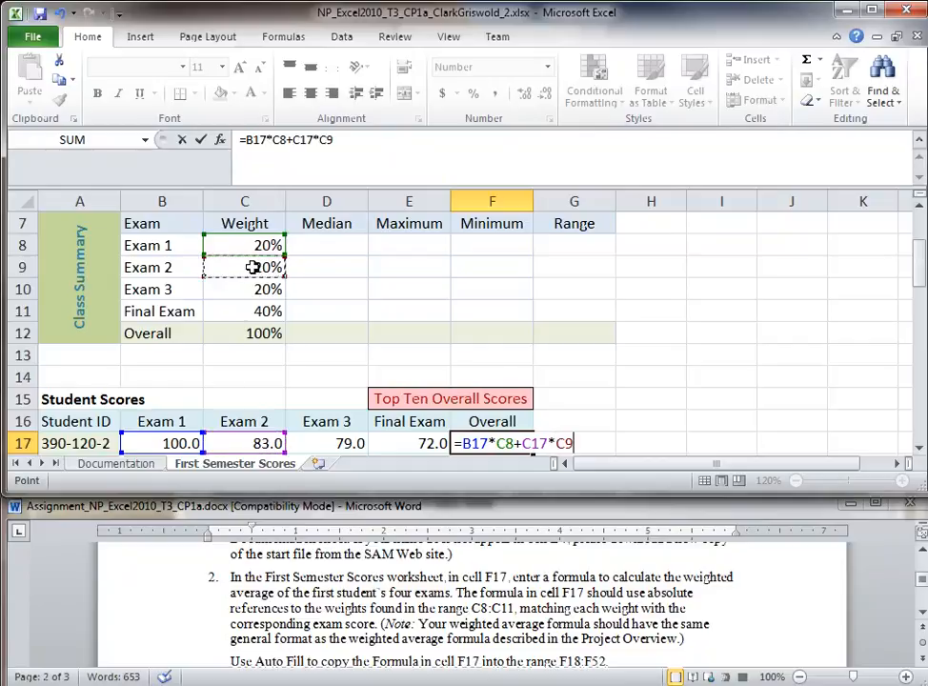
{"action": "type", "text": "+"}
{"action": "left_click", "coordinate": [315, 443]}
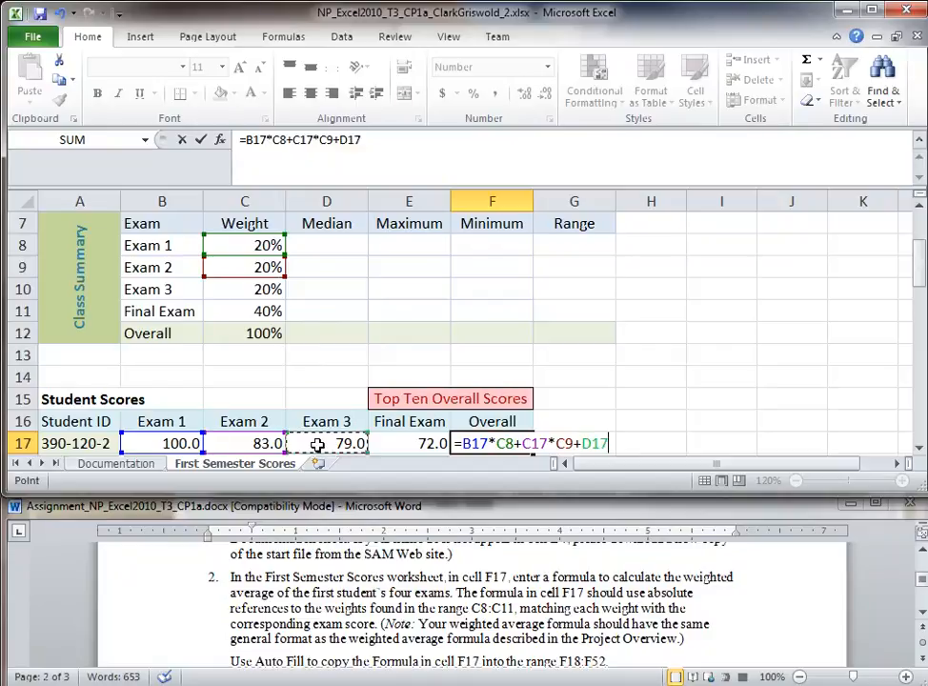
{"action": "type", "text": "*"}
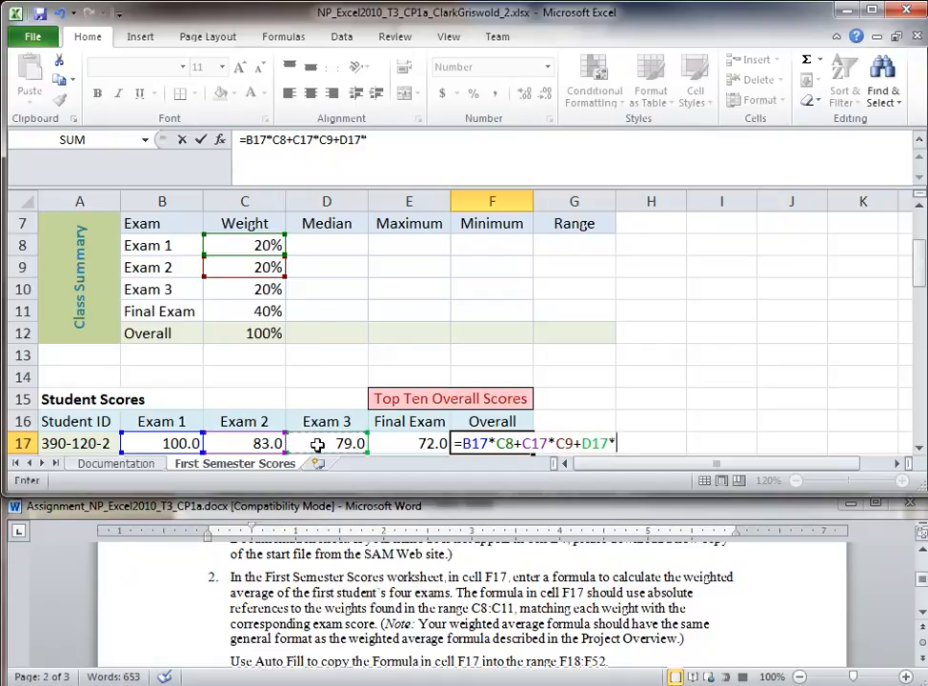
{"action": "left_click", "coordinate": [257, 295]}
{"action": "type", "text": "+"}
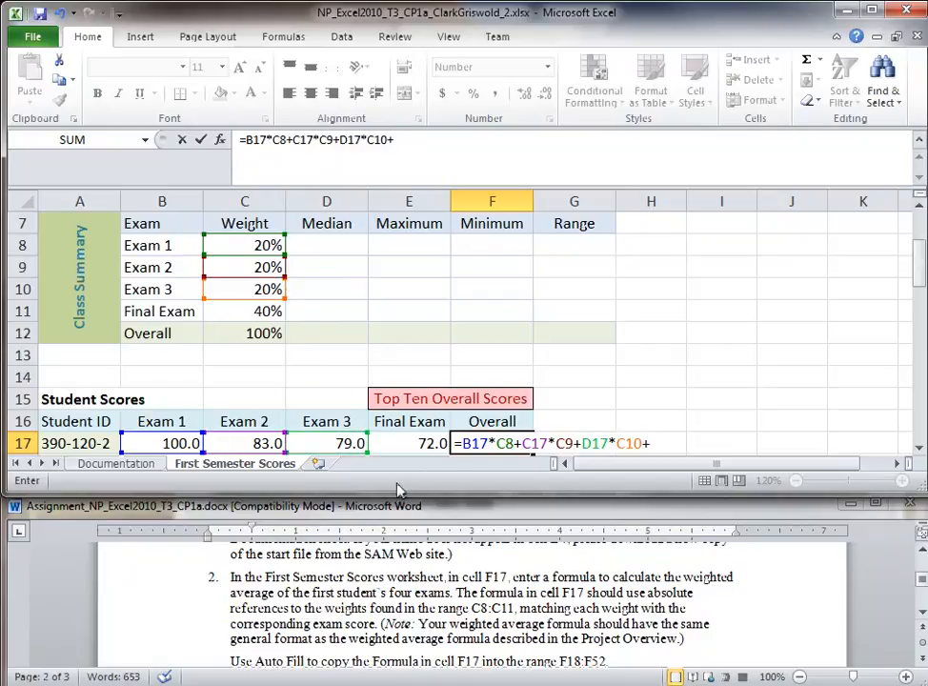
{"action": "left_click", "coordinate": [422, 442]}
{"action": "type", "text": "+C17"}
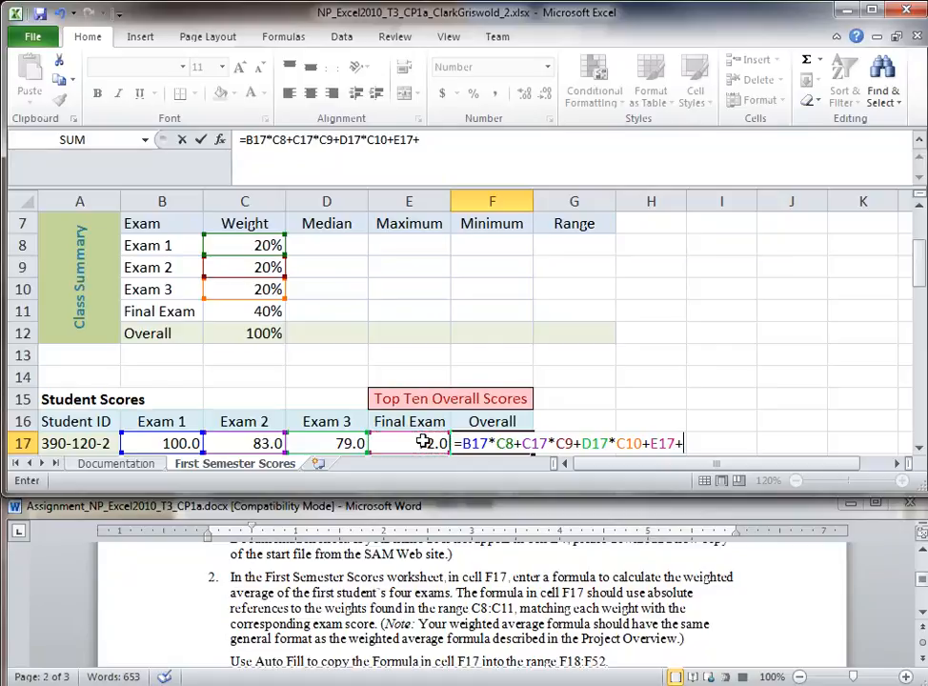
{"action": "type", "text": "*"}
{"action": "left_click", "coordinate": [269, 313]}
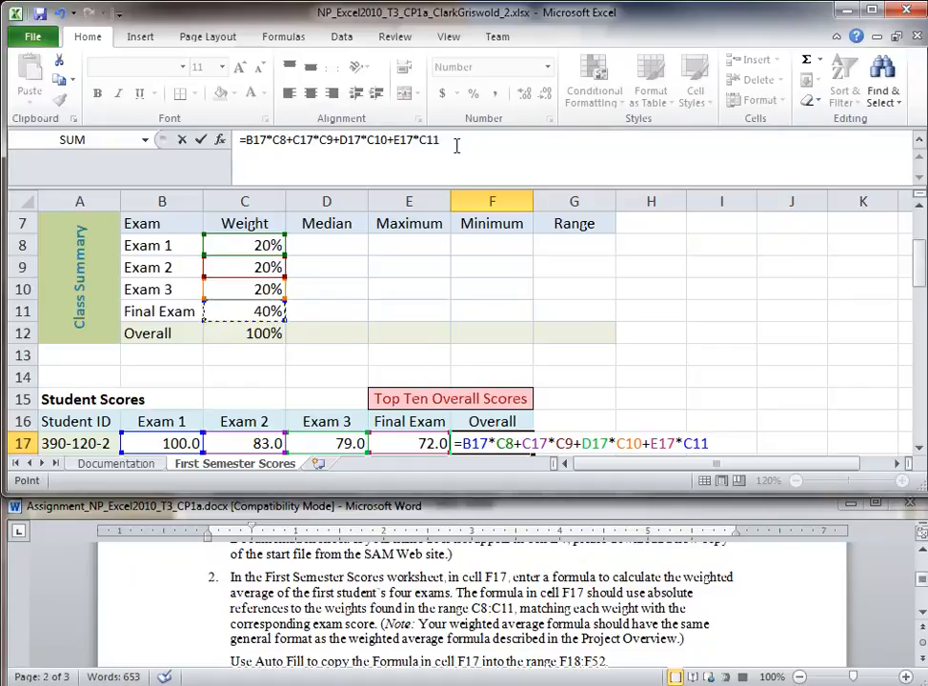
{"action": "key", "text": "Return"}
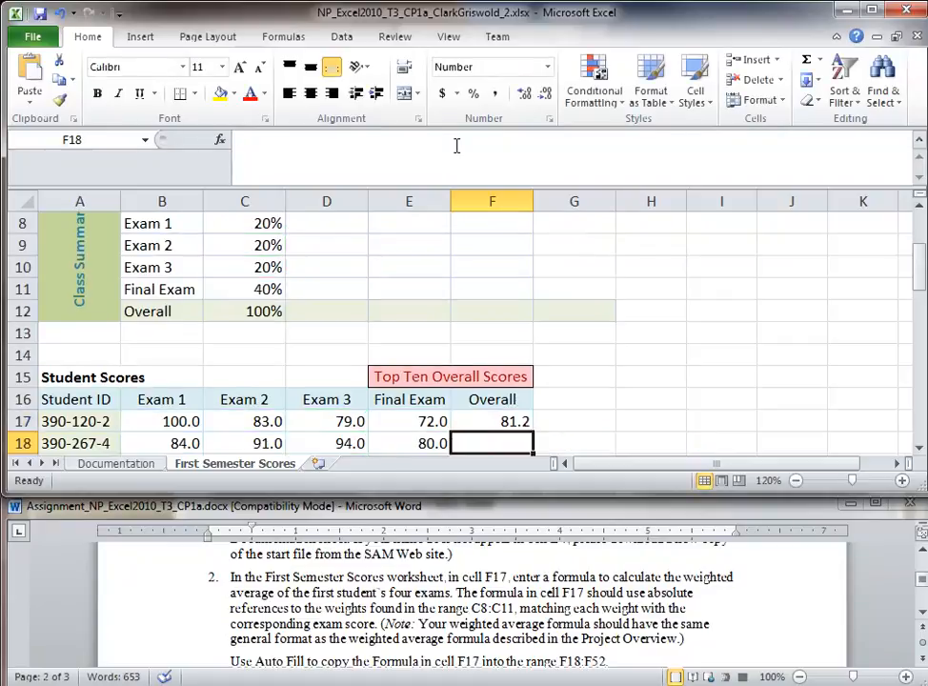
Step: Revise F17 to =(B17*C8)+(C17*C9)+(D17*C10)+(E17*C11), keeping the result 81.2
{"action": "left_click", "coordinate": [495, 421]}
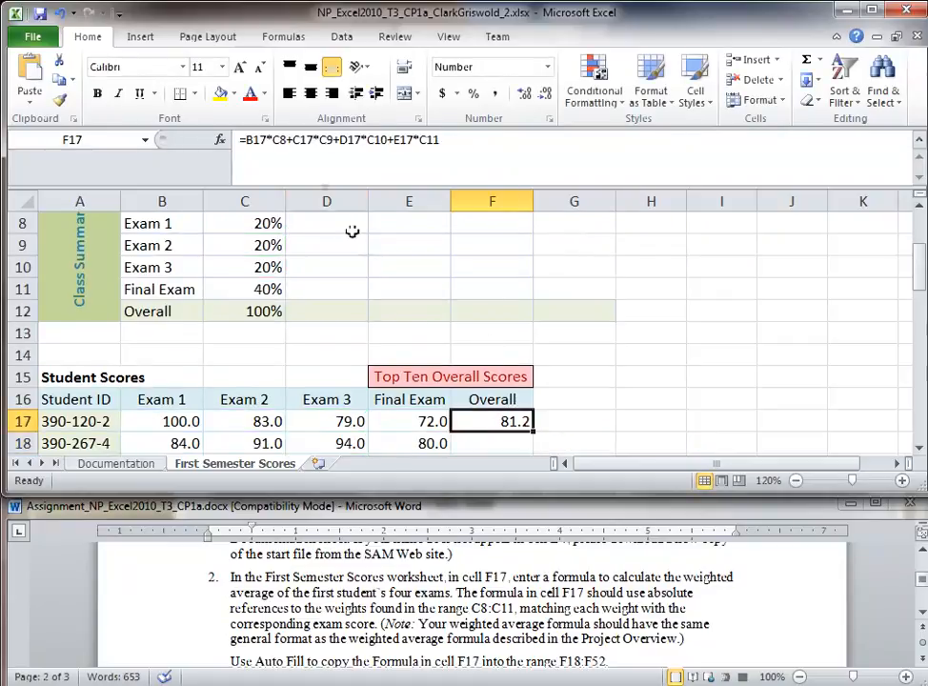
{"action": "left_click", "coordinate": [250, 143]}
{"action": "type", "text": "("}
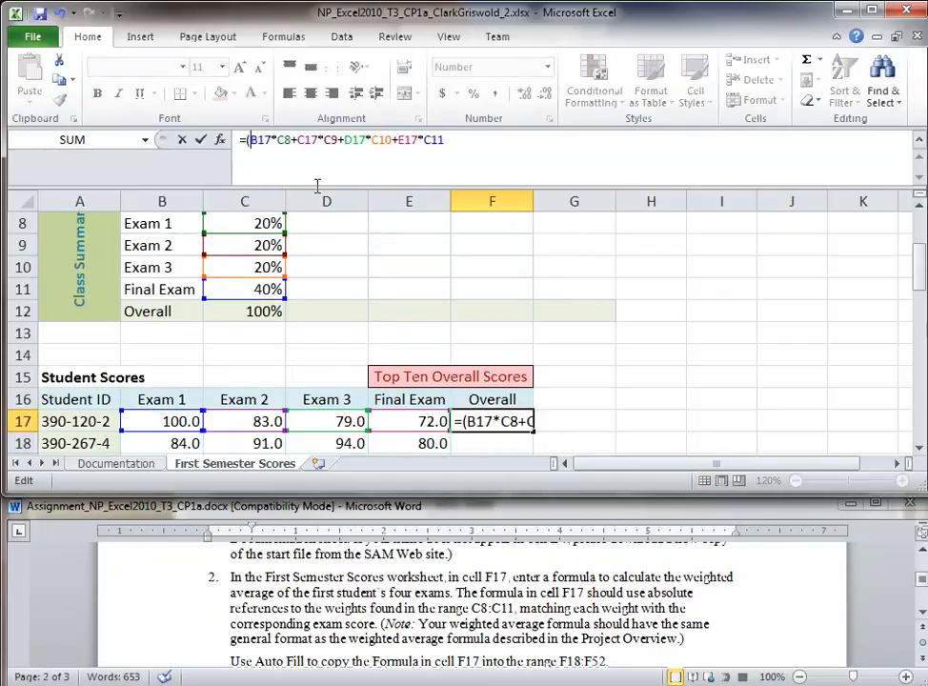
{"action": "key", "text": "Right"}
{"action": "key", "text": "Right"}
{"action": "key", "text": "Right"}
{"action": "key", "text": "Right"}
{"action": "type", "text": ")"}
{"action": "key", "text": "Right"}
{"action": "type", "text": "("}
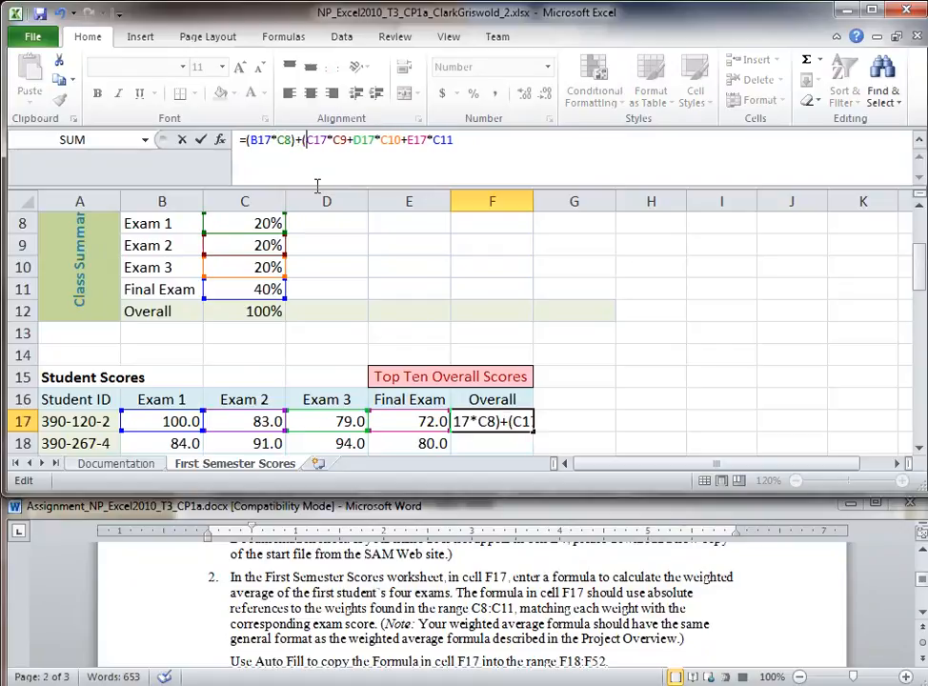
{"action": "key", "text": "Right"}
{"action": "key", "text": "Right"}
{"action": "key", "text": "Right"}
{"action": "key", "text": "Right"}
{"action": "key", "text": "Right"}
{"action": "key", "text": "Right"}
{"action": "type", "text": ")"}
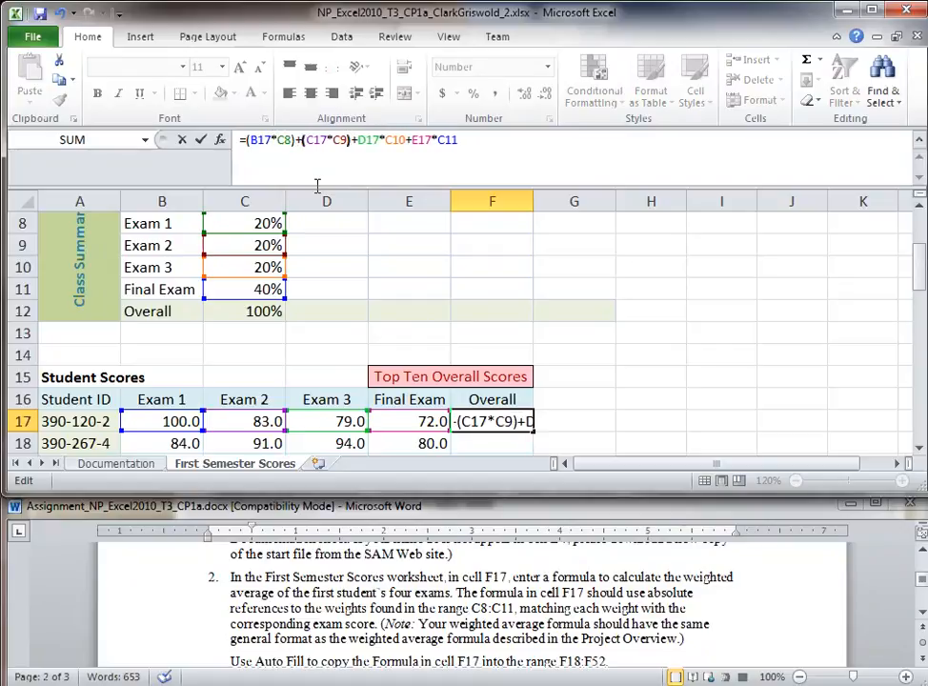
{"action": "key", "text": "Right"}
{"action": "key", "text": "Right"}
{"action": "key", "text": "Right"}
{"action": "type", "text": "("}
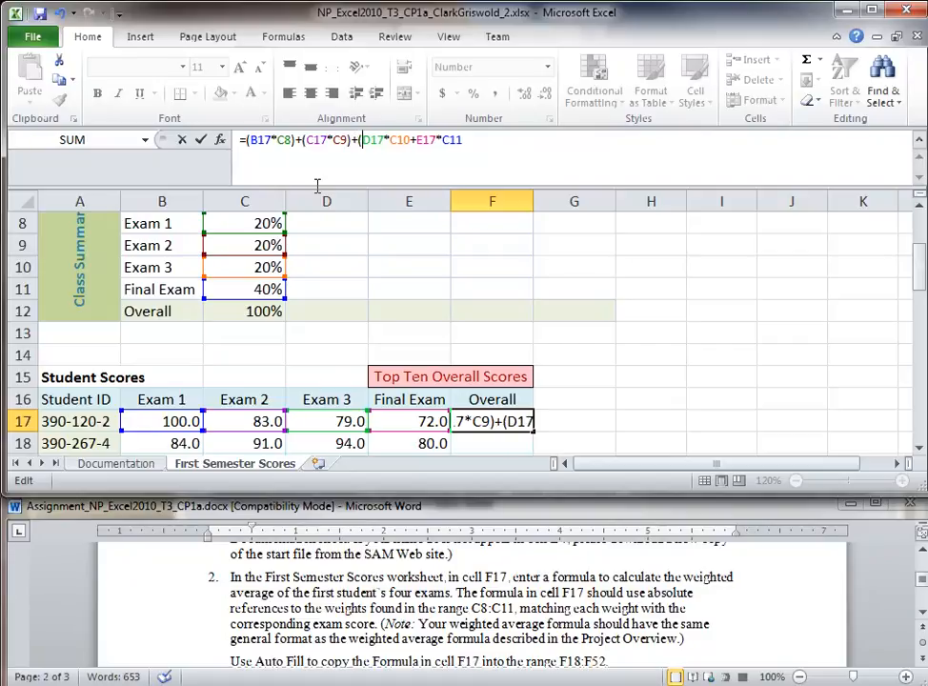
{"action": "key", "text": "Right"}
{"action": "key", "text": "Right"}
{"action": "key", "text": "Right"}
{"action": "key", "text": "Right"}
{"action": "type", "text": ")"}
{"action": "key", "text": "Right"}
{"action": "type", "text": "("}
{"action": "key", "text": "Right"}
{"action": "key", "text": "Right"}
{"action": "key", "text": "Right"}
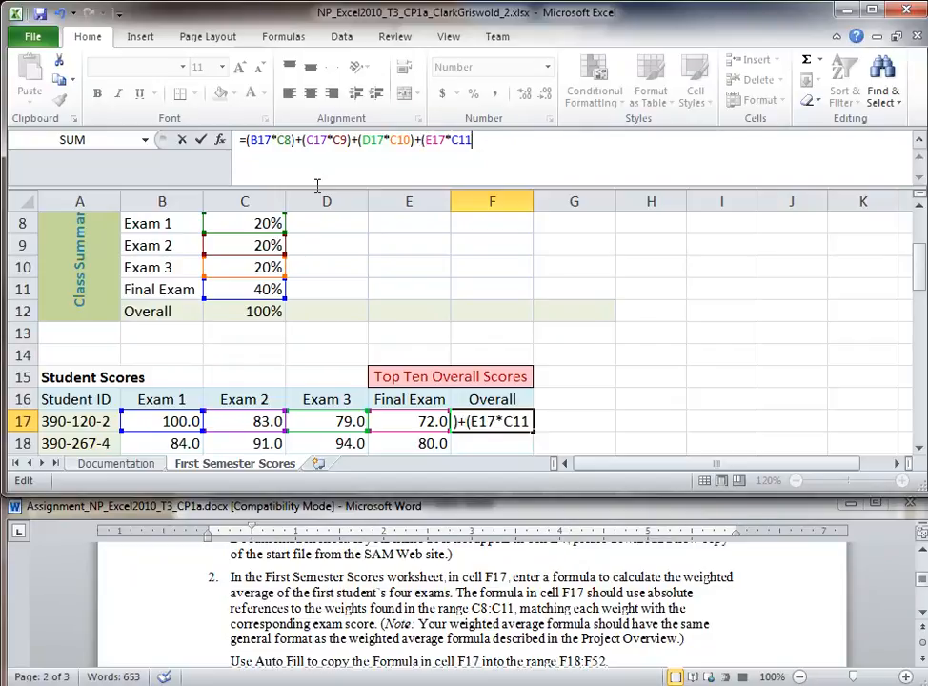
{"action": "type", "text": ")"}
{"action": "key", "text": "Return"}
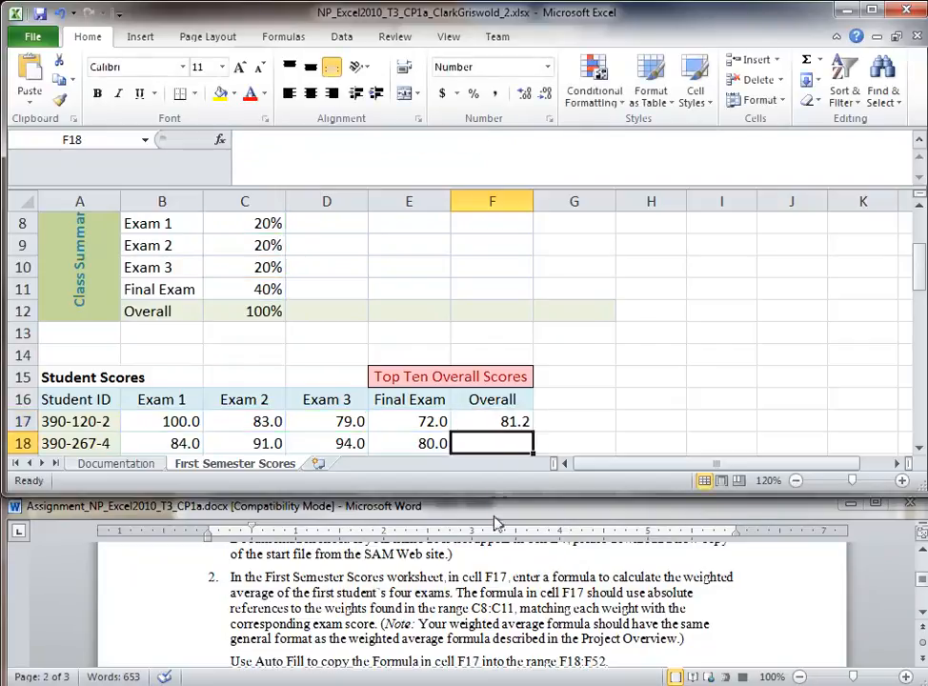
{"action": "left_click", "coordinate": [498, 422]}
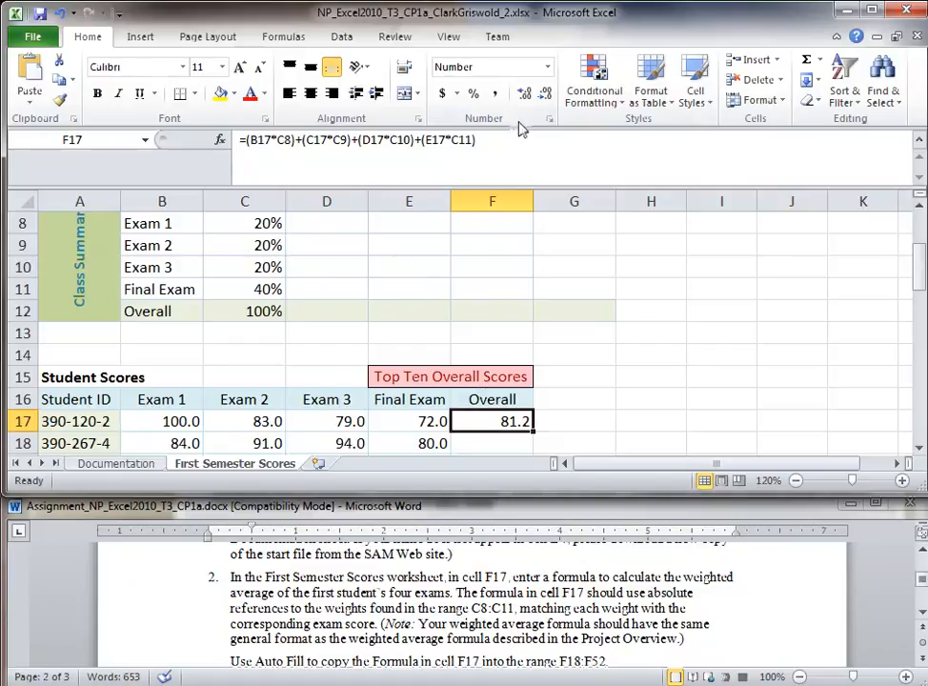
Step: Make F17's weights absolute: =(B17*$C$8)+(C17*$C$9)+(D17*$C$10)+(E17*$C$11)
{"action": "left_click", "coordinate": [277, 140]}
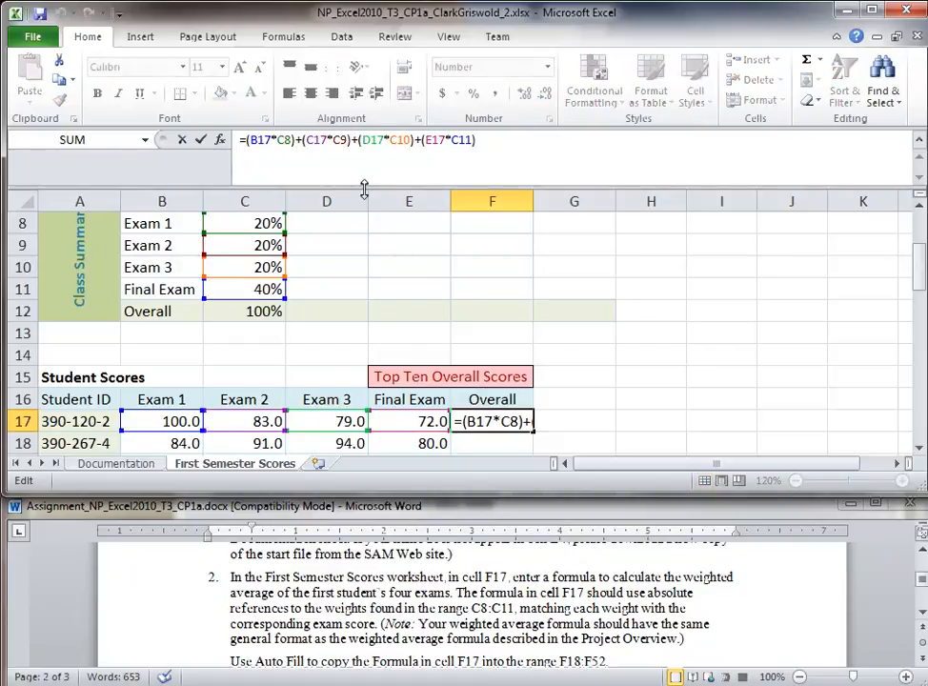
{"action": "type", "text": "$"}
{"action": "key", "text": "Right"}
{"action": "type", "text": "$"}
{"action": "key", "text": "Right"}
{"action": "key", "text": "Right"}
{"action": "key", "text": "Right"}
{"action": "key", "text": "Right"}
{"action": "key", "text": "Right"}
{"action": "key", "text": "Right"}
{"action": "key", "text": "Right"}
{"action": "key", "text": "Right"}
{"action": "type", "text": "$"}
{"action": "key", "text": "Right"}
{"action": "type", "text": "$"}
{"action": "key", "text": "Right"}
{"action": "key", "text": "Right"}
{"action": "key", "text": "Right"}
{"action": "key", "text": "Right"}
{"action": "key", "text": "Right"}
{"action": "key", "text": "Right"}
{"action": "key", "text": "Right"}
{"action": "key", "text": "Right"}
{"action": "key", "text": "Right"}
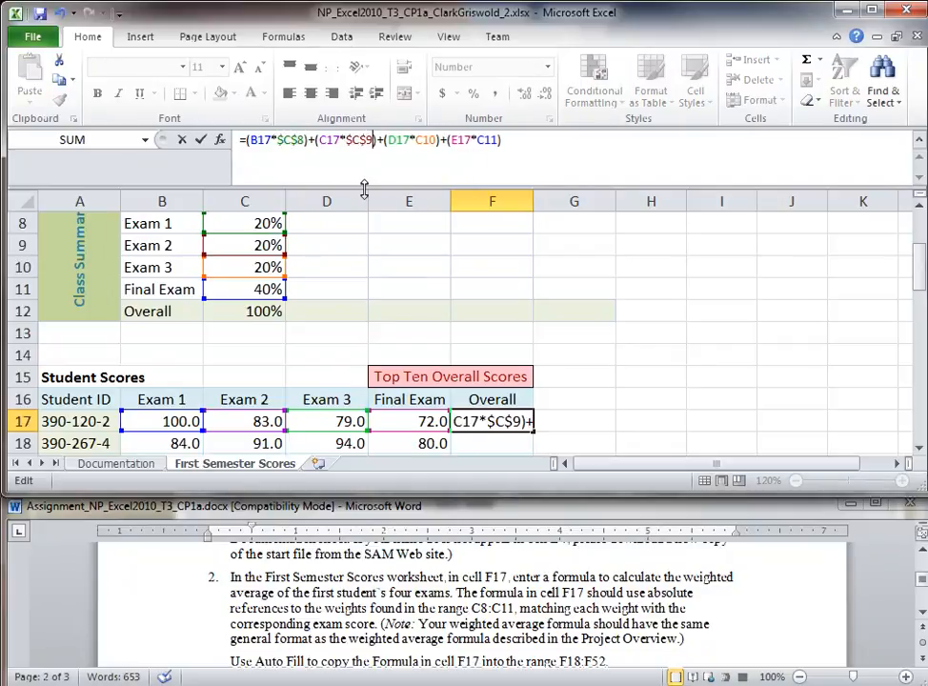
{"action": "type", "text": "$"}
{"action": "key", "text": "Right"}
{"action": "type", "text": "$"}
{"action": "key", "text": "Right"}
{"action": "key", "text": "Right"}
{"action": "key", "text": "Right"}
{"action": "key", "text": "Right"}
{"action": "key", "text": "Right"}
{"action": "key", "text": "Right"}
{"action": "key", "text": "Right"}
{"action": "key", "text": "Right"}
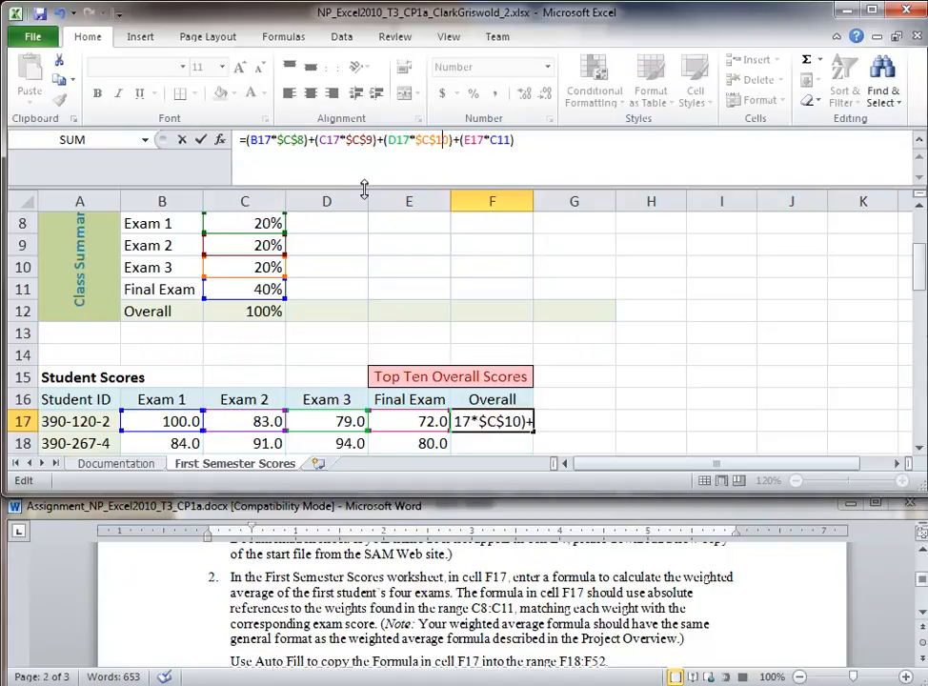
{"action": "key", "text": "Right"}
{"action": "type", "text": "$"}
{"action": "key", "text": "Right"}
{"action": "type", "text": "$"}
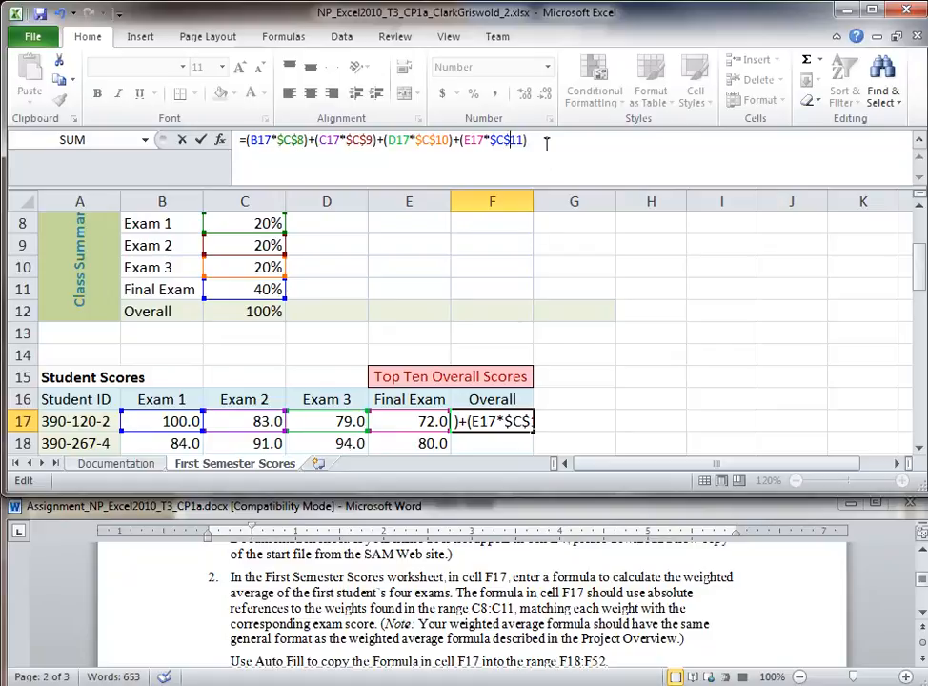
{"action": "key", "text": "Return"}
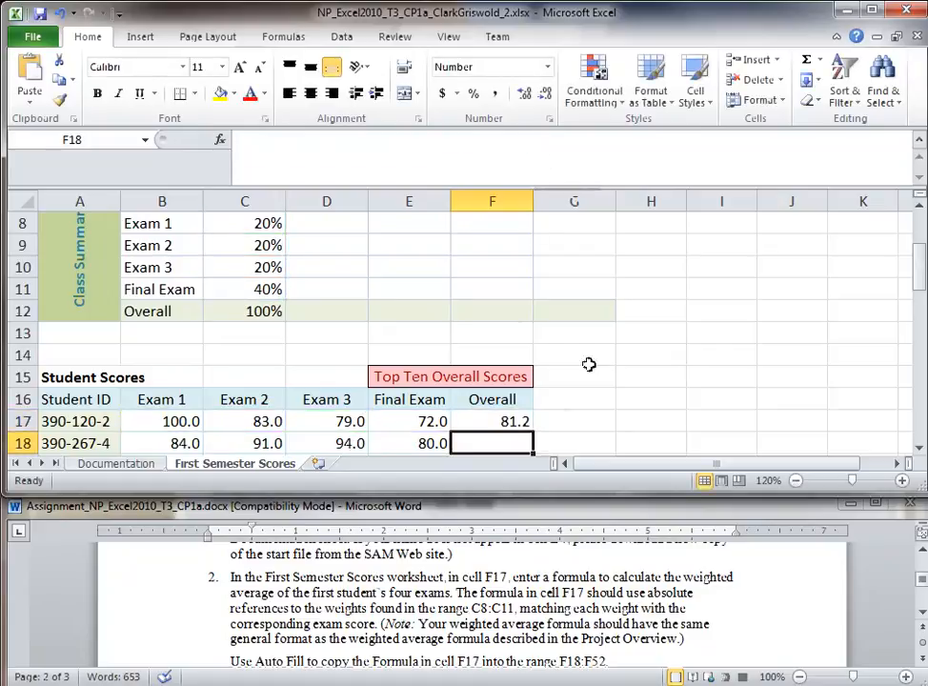
Step: Re-enter F17's absolute-reference weighted-average formula, keeping its Overall score of 81.2
{"action": "left_click", "coordinate": [502, 426]}
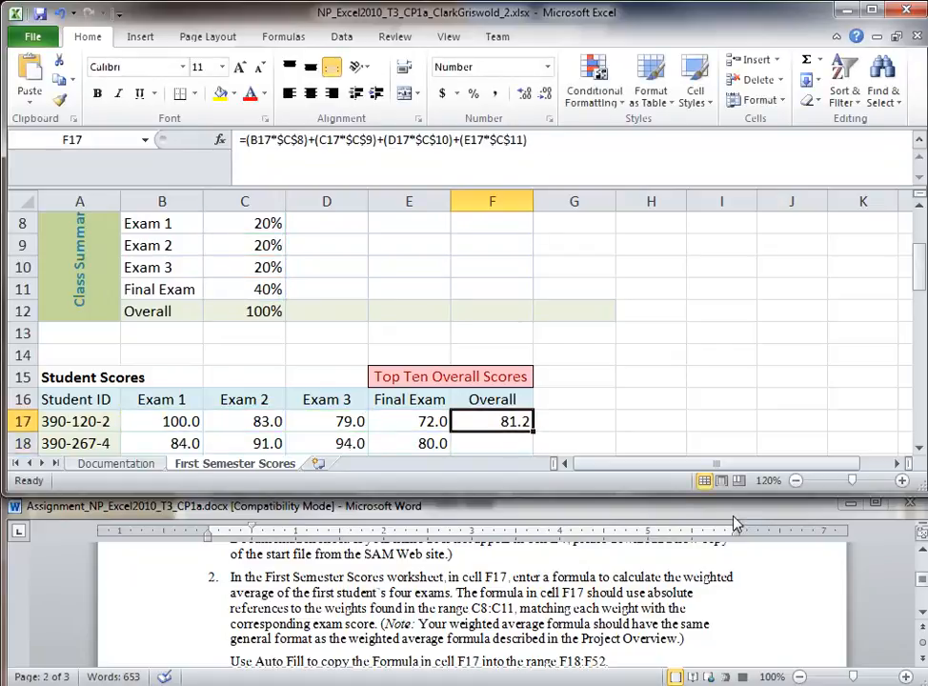
{"action": "double_click", "coordinate": [505, 421]}
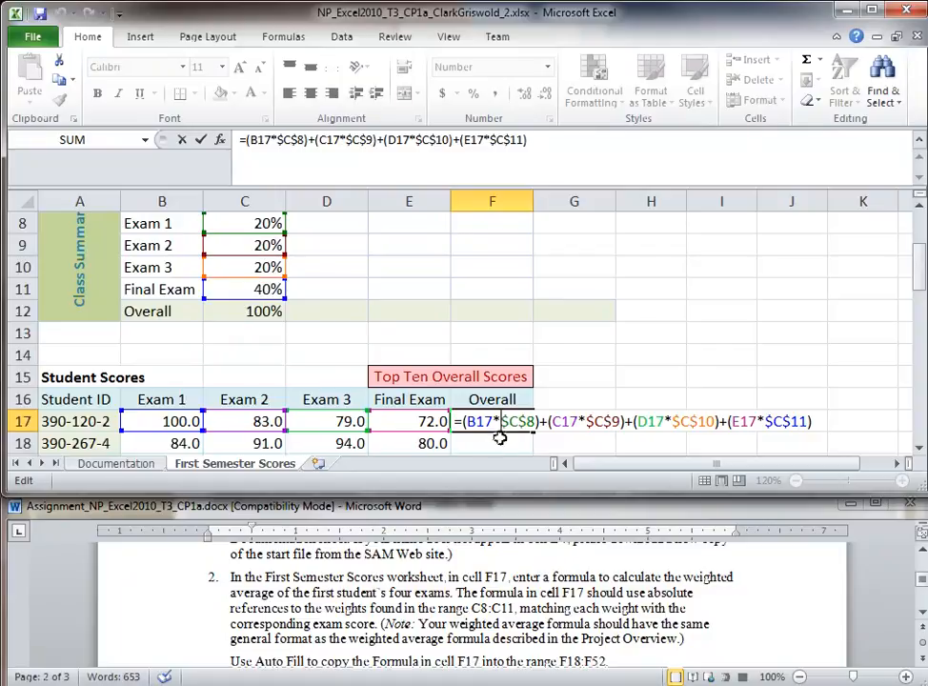
{"action": "left_click", "coordinate": [569, 141]}
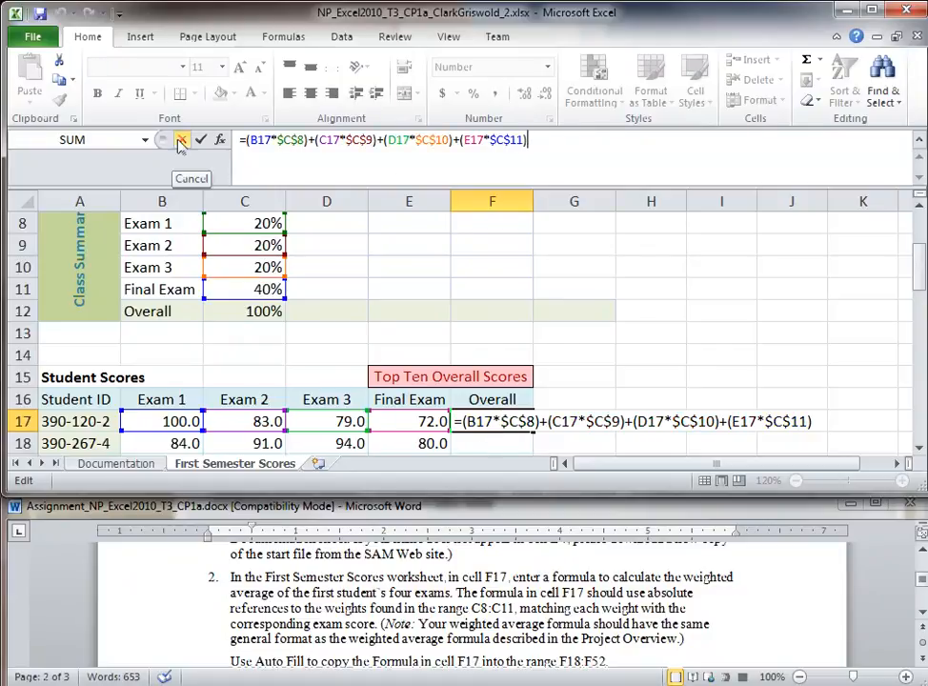
{"action": "left_click_drag", "start_coordinate": [549, 141], "coordinate": [233, 141]}
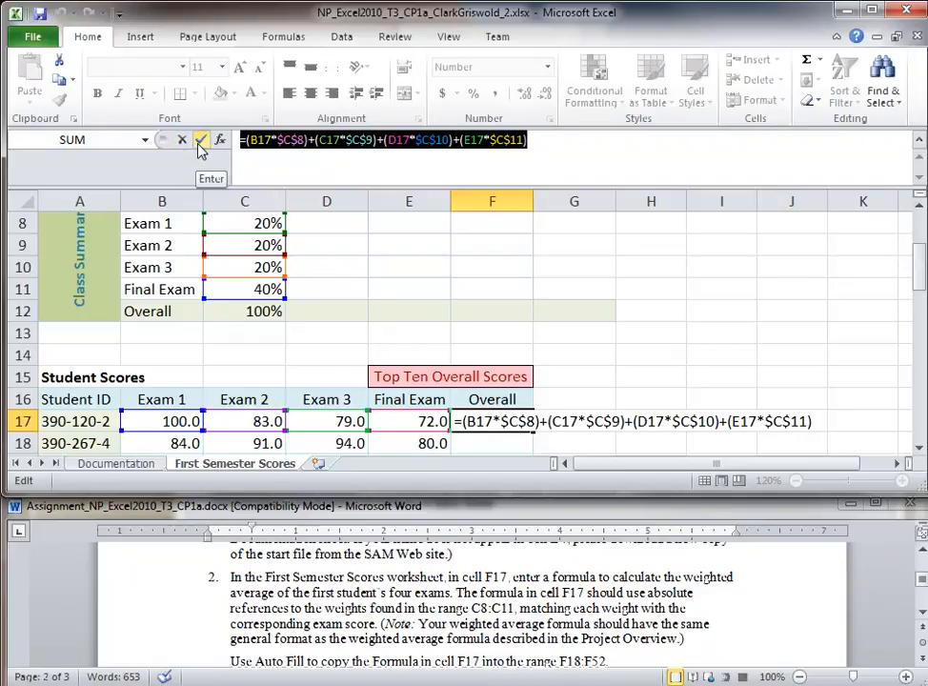
{"action": "left_click", "coordinate": [201, 141]}
{"action": "left_click", "coordinate": [397, 171]}
{"action": "left_click", "coordinate": [635, 408]}
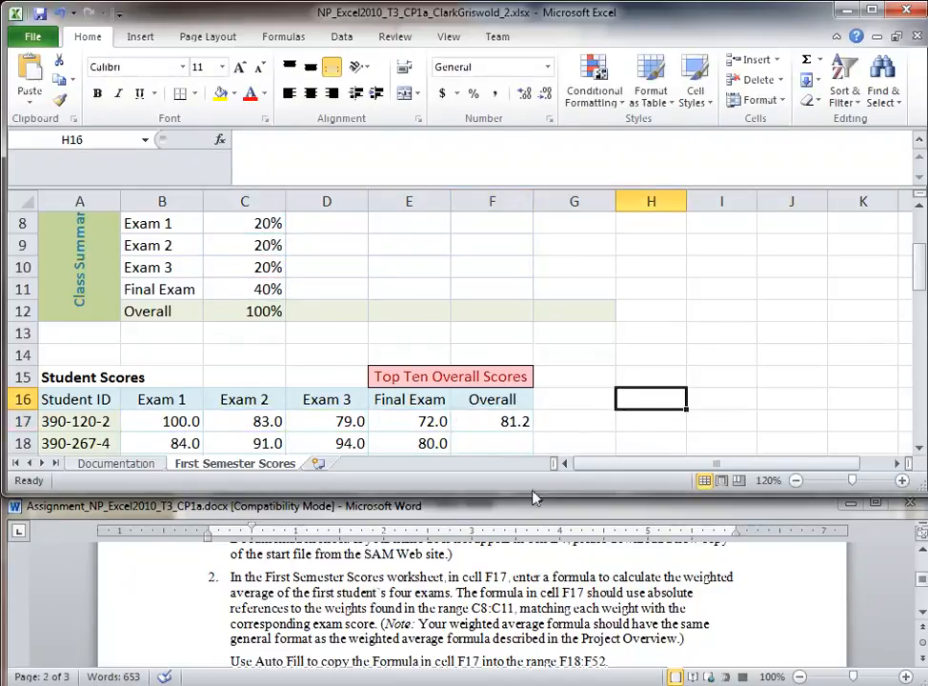
{"action": "left_click", "coordinate": [530, 593]}
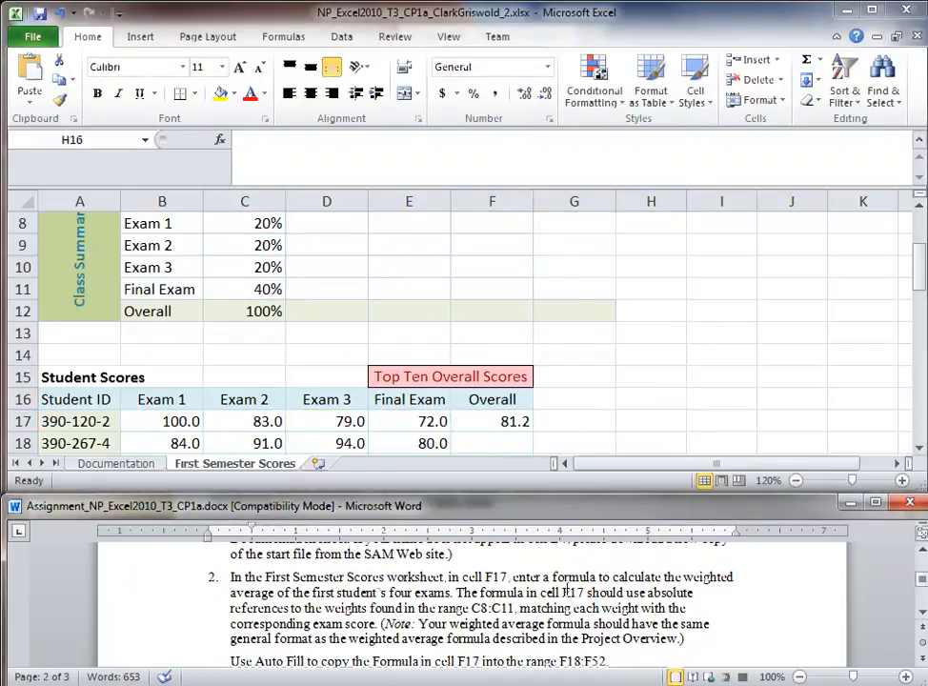
{"action": "left_click_drag", "start_coordinate": [368, 608], "coordinate": [514, 611]}
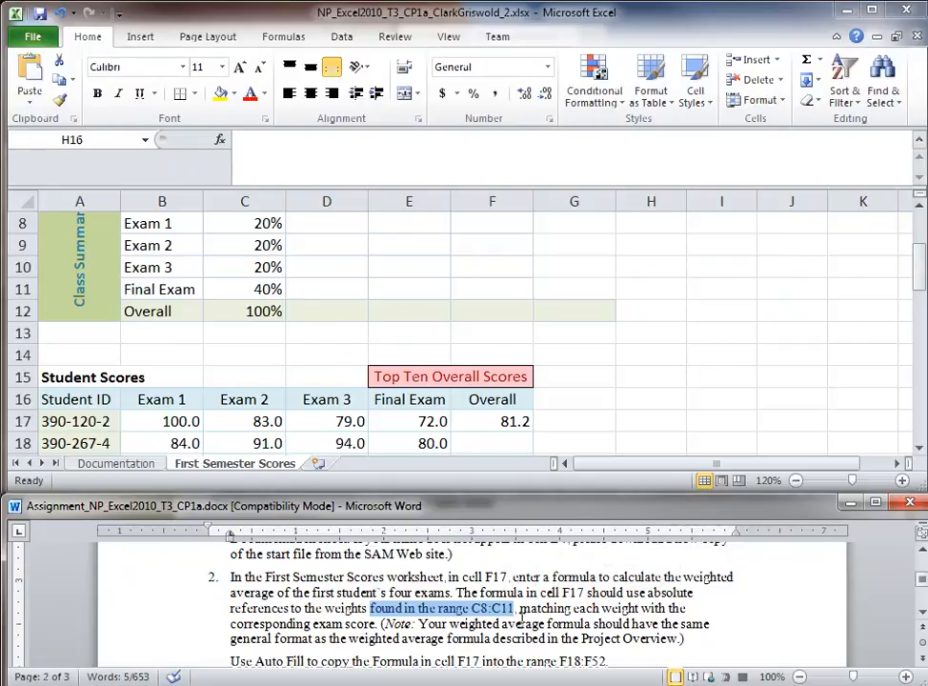
{"action": "left_click_drag", "start_coordinate": [286, 639], "coordinate": [550, 646]}
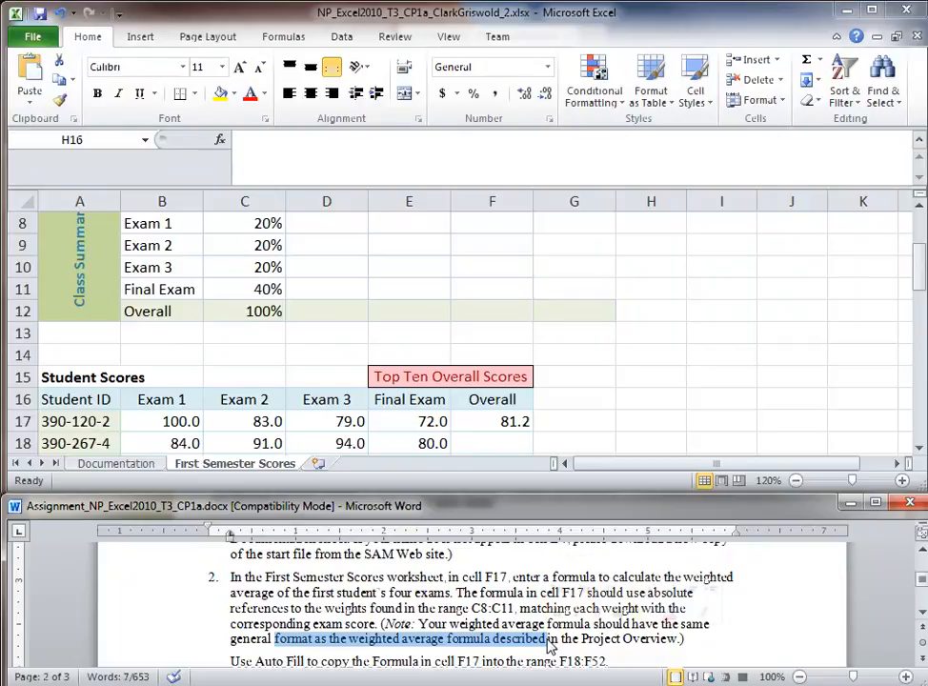
{"action": "scroll", "coordinate": [550, 646], "scroll_direction": "down", "scroll_amount": 3}
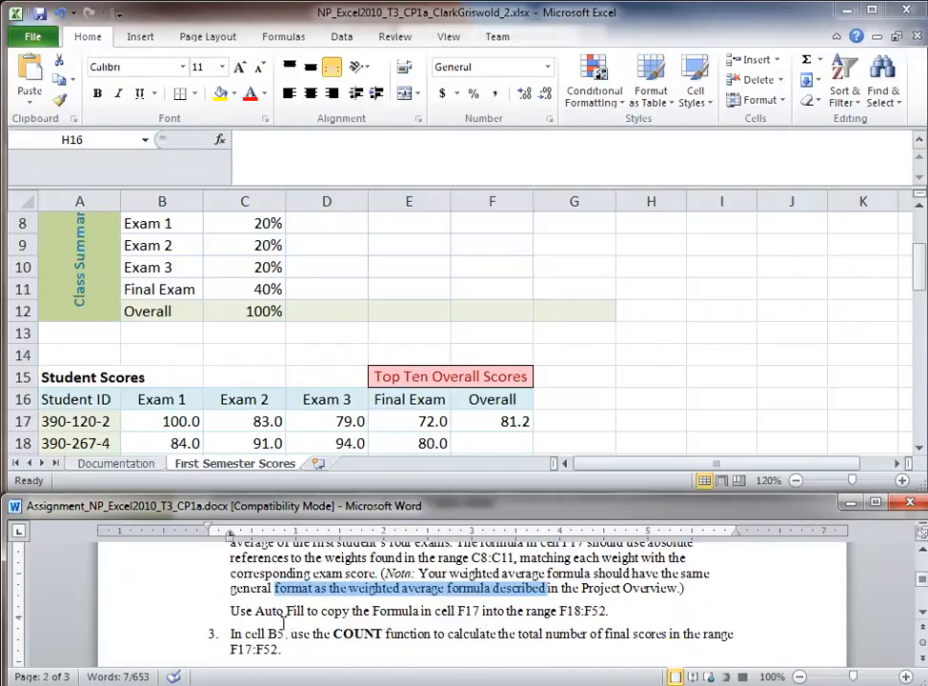
{"action": "left_click_drag", "start_coordinate": [286, 614], "coordinate": [475, 618]}
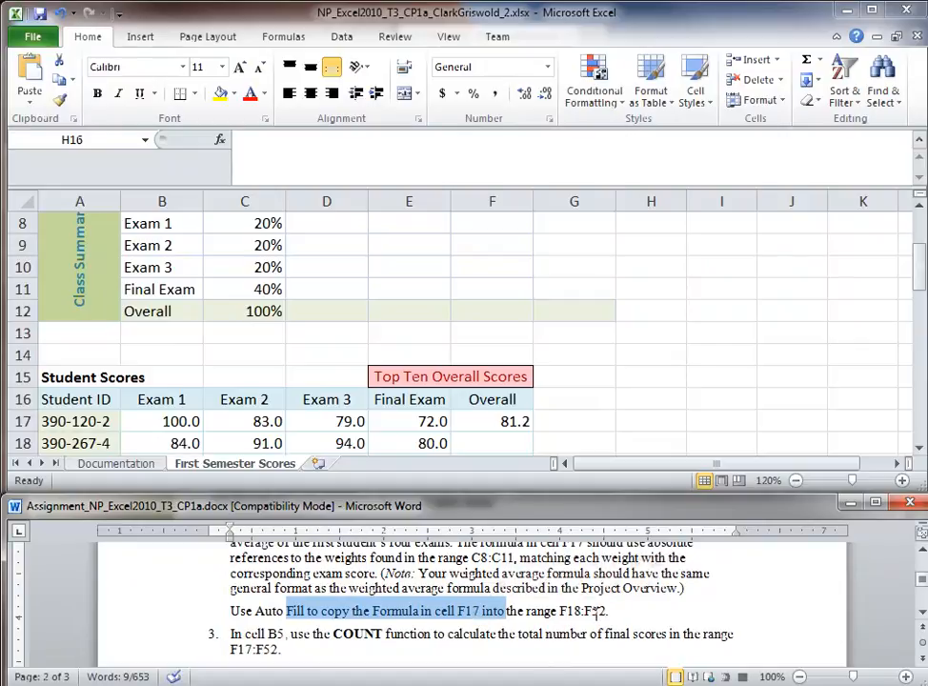
Step: Fill F17's weighted-average formula down column F through F52
{"action": "left_click", "coordinate": [518, 425]}
{"action": "left_click", "coordinate": [515, 425]}
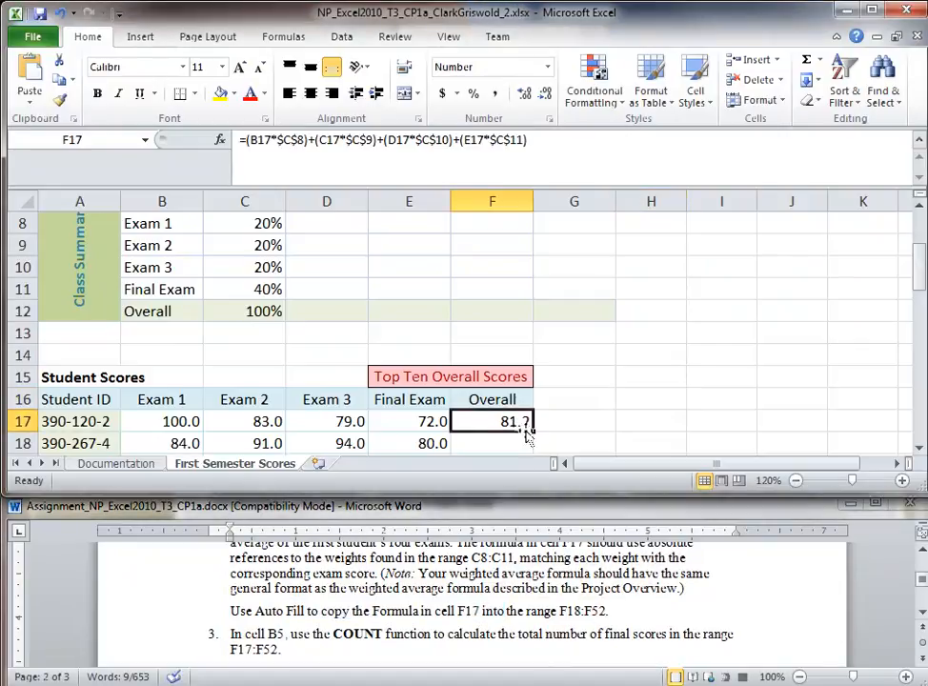
{"action": "left_click_drag", "start_coordinate": [531, 433], "coordinate": [528, 408]}
{"action": "left_click", "coordinate": [642, 393]}
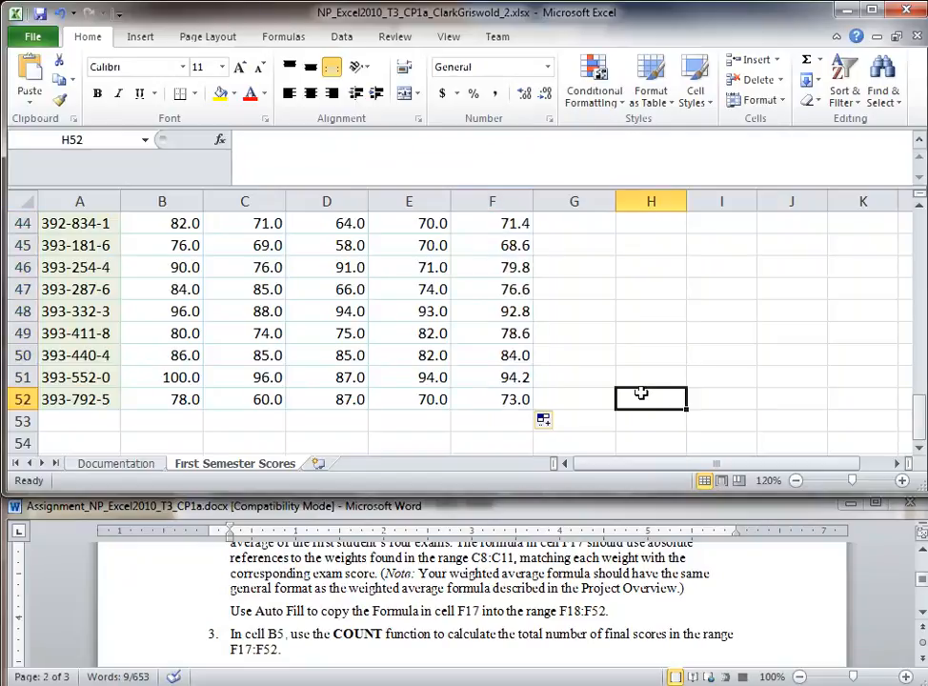
{"action": "scroll", "coordinate": [642, 393], "scroll_direction": "up", "scroll_amount": 1}
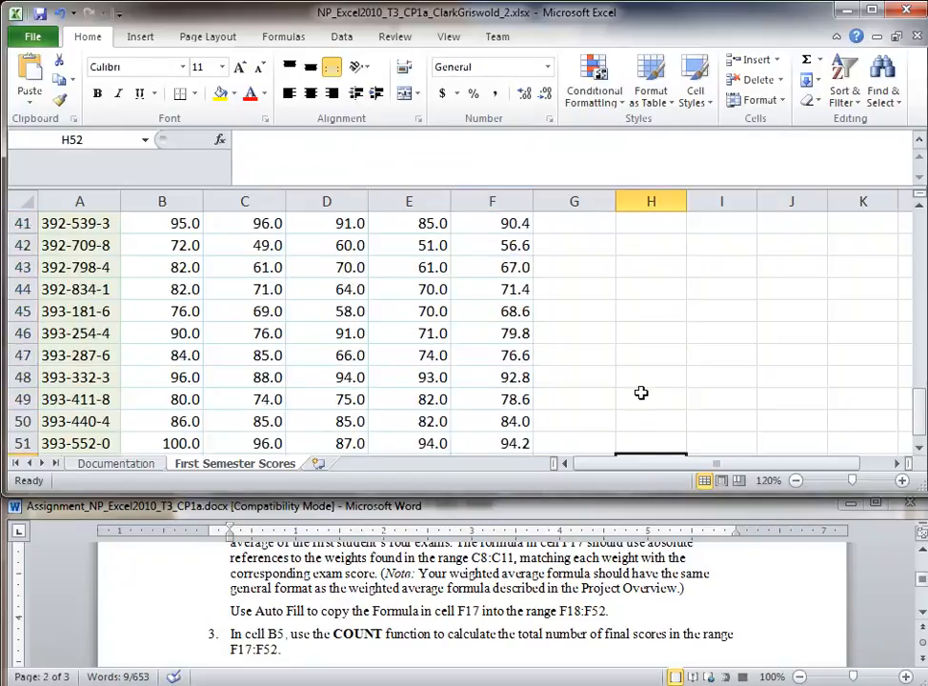
Step: Verify F44's copy keeps $C$8–$C$11 and returns 71.4, then mark the COUNT instruction in Word
{"action": "double_click", "coordinate": [507, 288]}
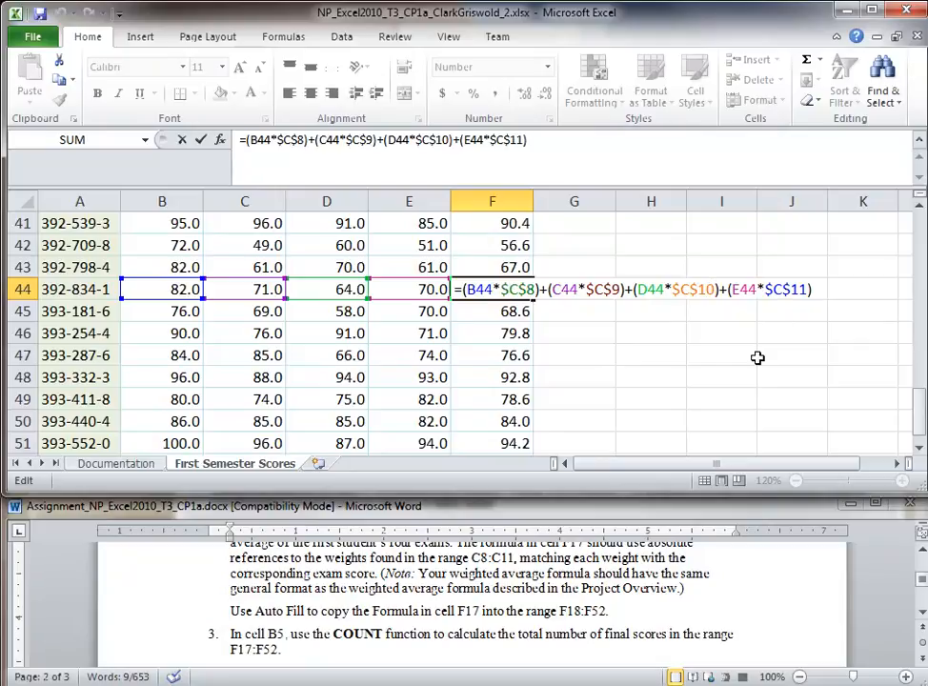
{"action": "key", "text": "Escape"}
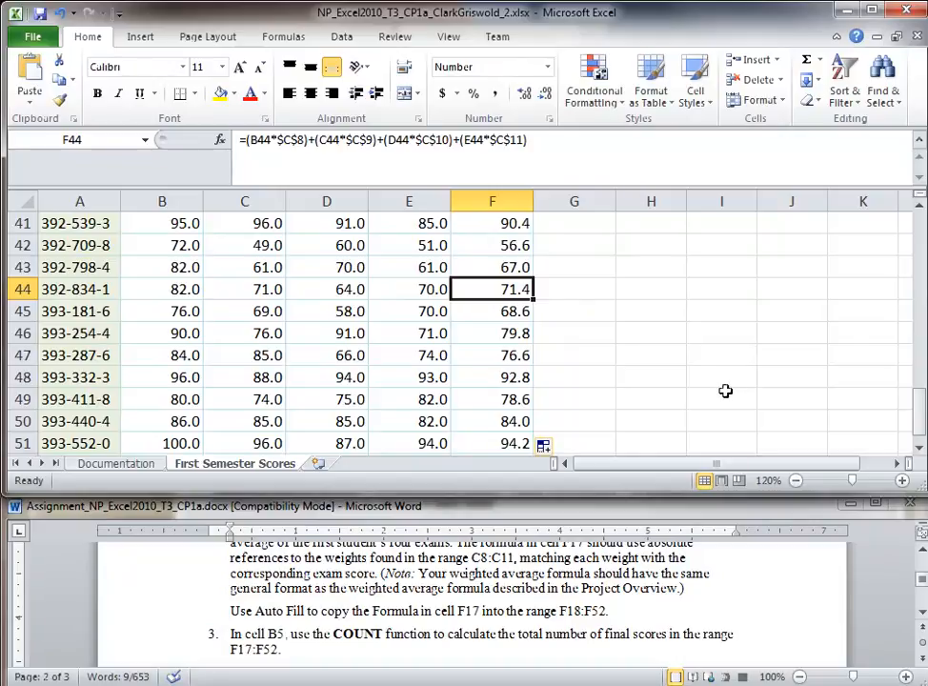
{"action": "left_click", "coordinate": [646, 571]}
{"action": "double_click", "coordinate": [131, 638]}
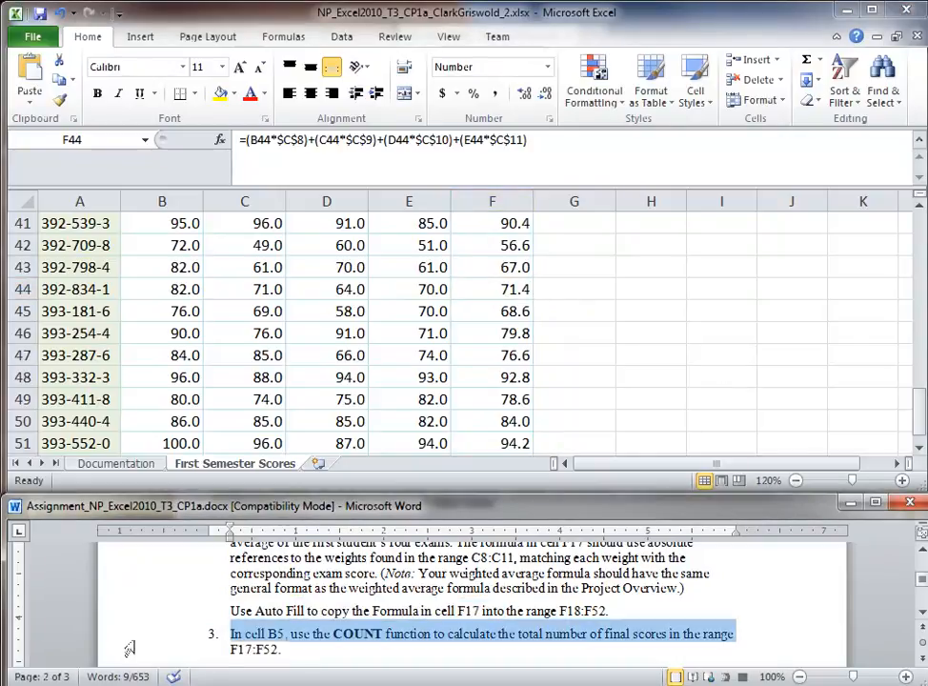
Step: Scroll back to the top of the Chemistry 303 sheet and select cell B5
{"action": "scroll", "coordinate": [491, 627], "scroll_direction": "down", "scroll_amount": 1}
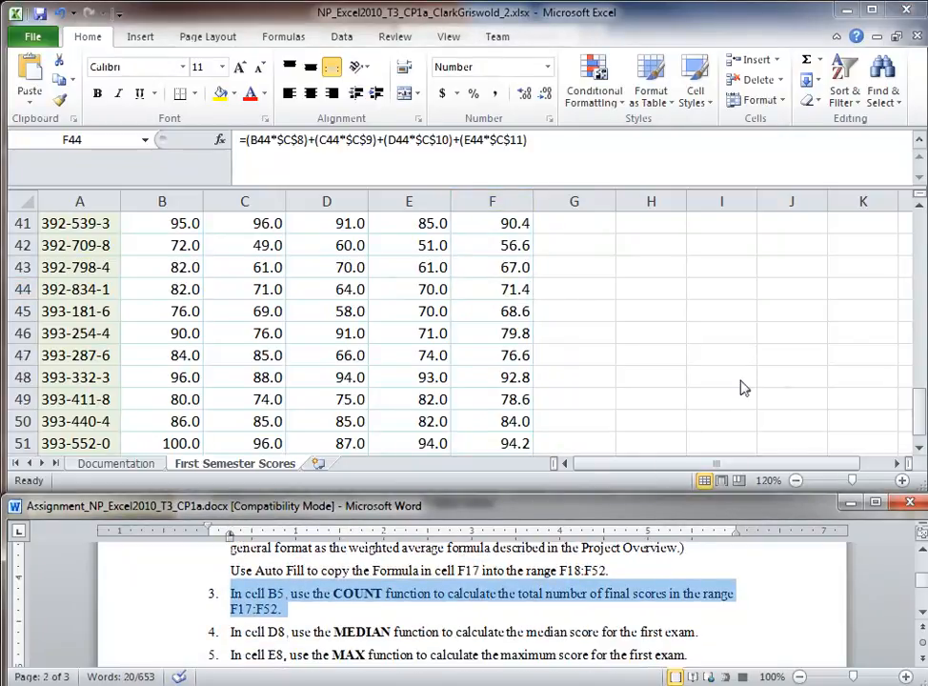
{"action": "left_click_drag", "start_coordinate": [918, 414], "coordinate": [908, 235]}
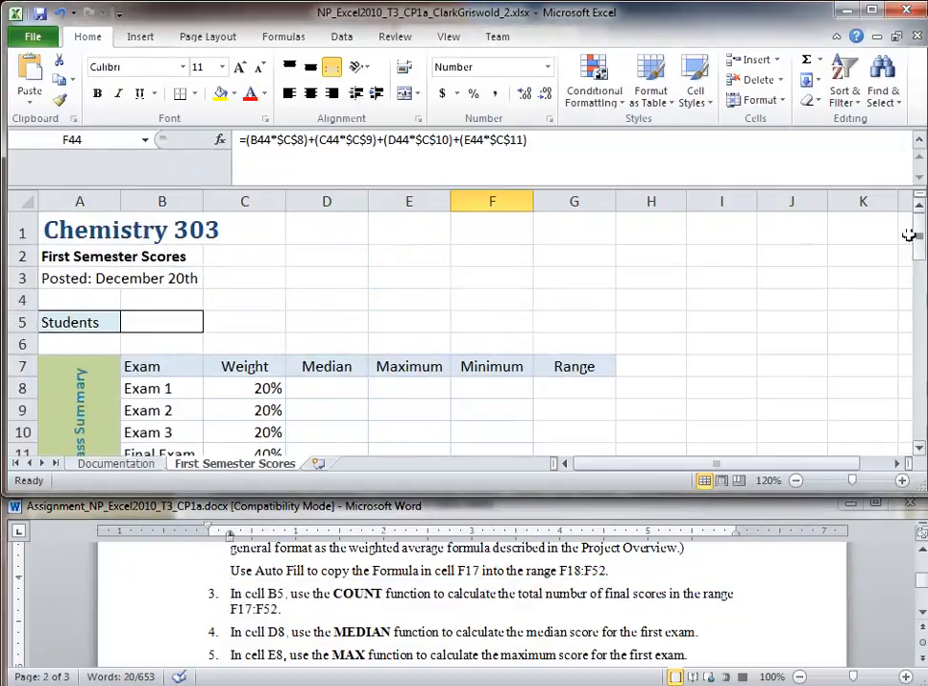
{"action": "left_click", "coordinate": [159, 321]}
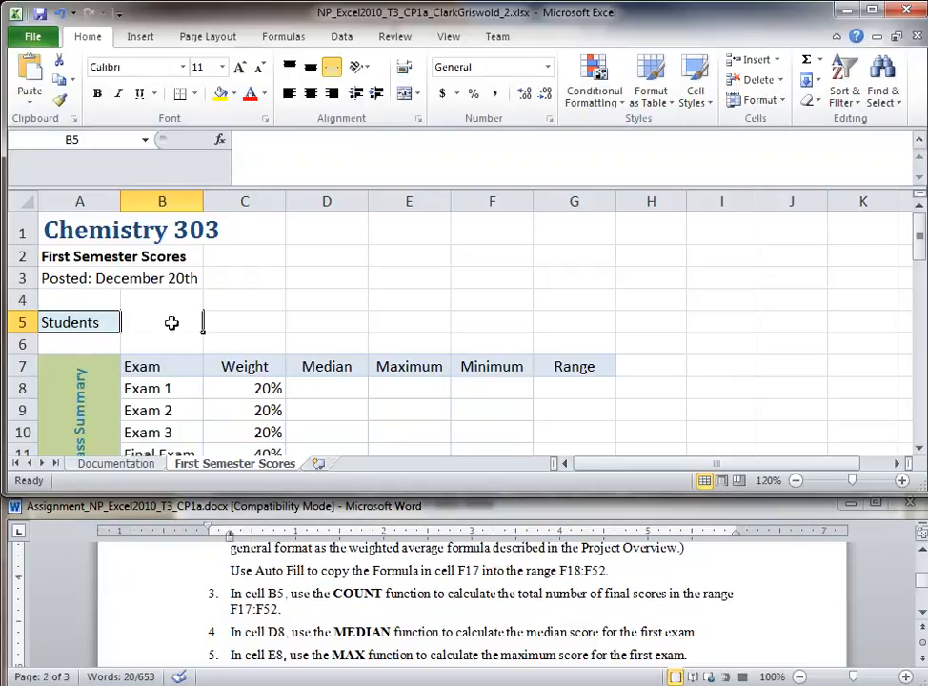
Step: Enter =COUNT(F17:F52) in B5 so the Students value reads 36
{"action": "type", "text": "=Count("}
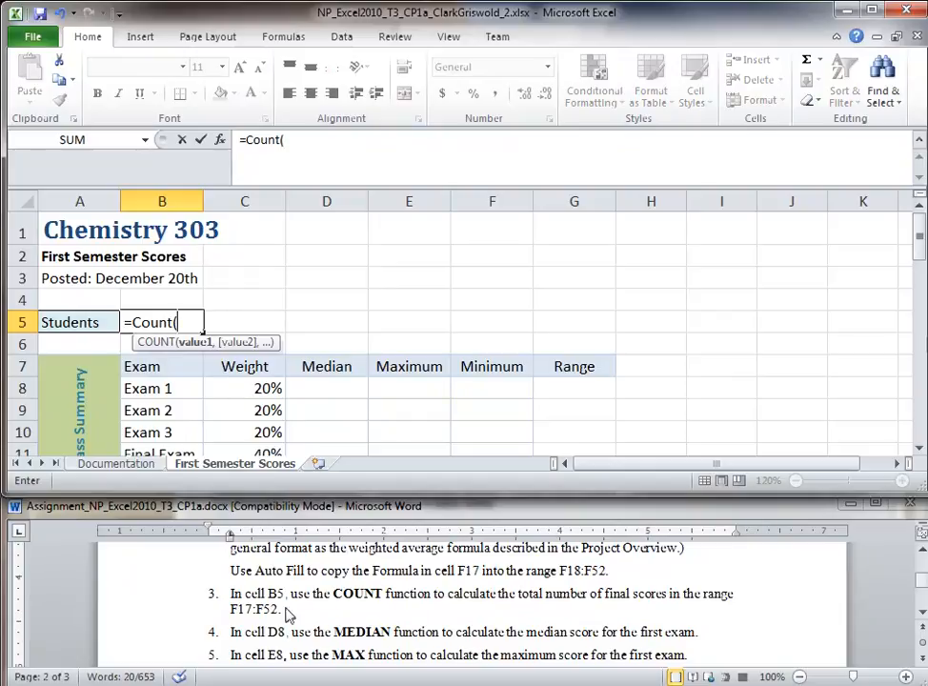
{"action": "type", "text": "F"}
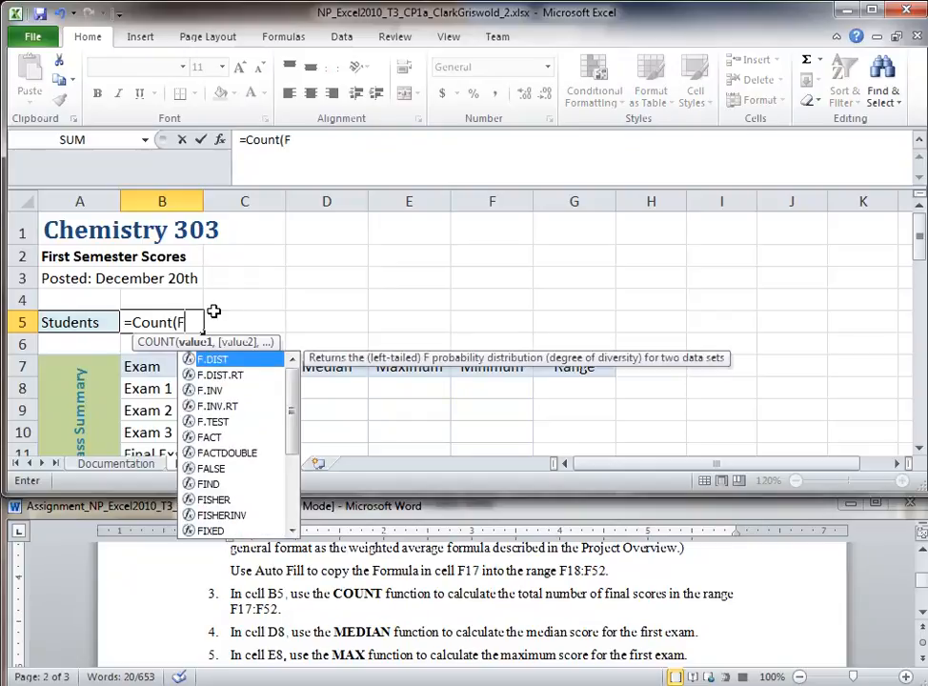
{"action": "type", "text": "17:F52)"}
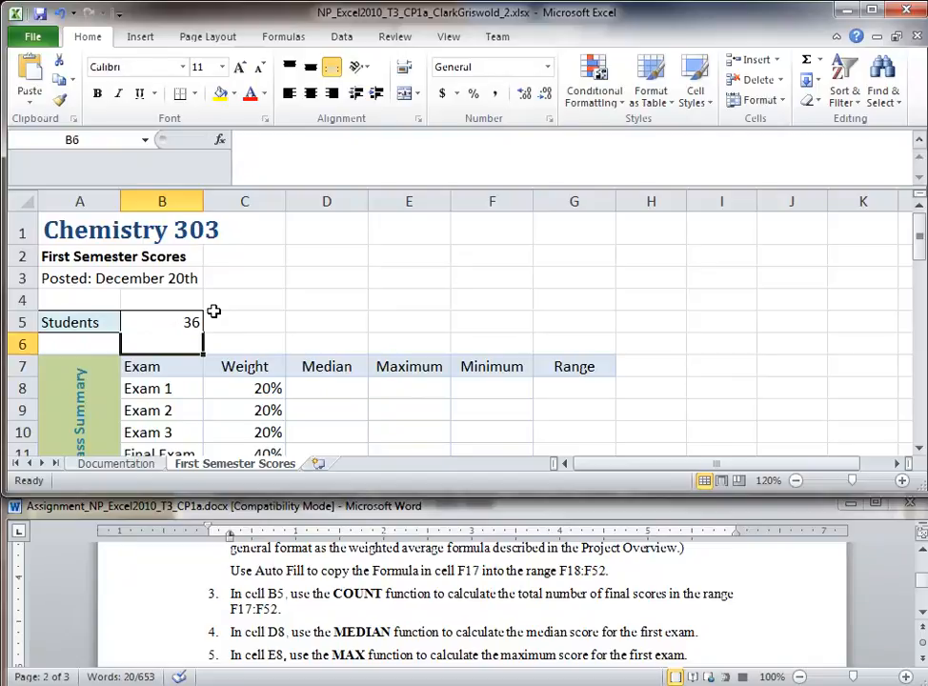
{"action": "left_click", "coordinate": [186, 319]}
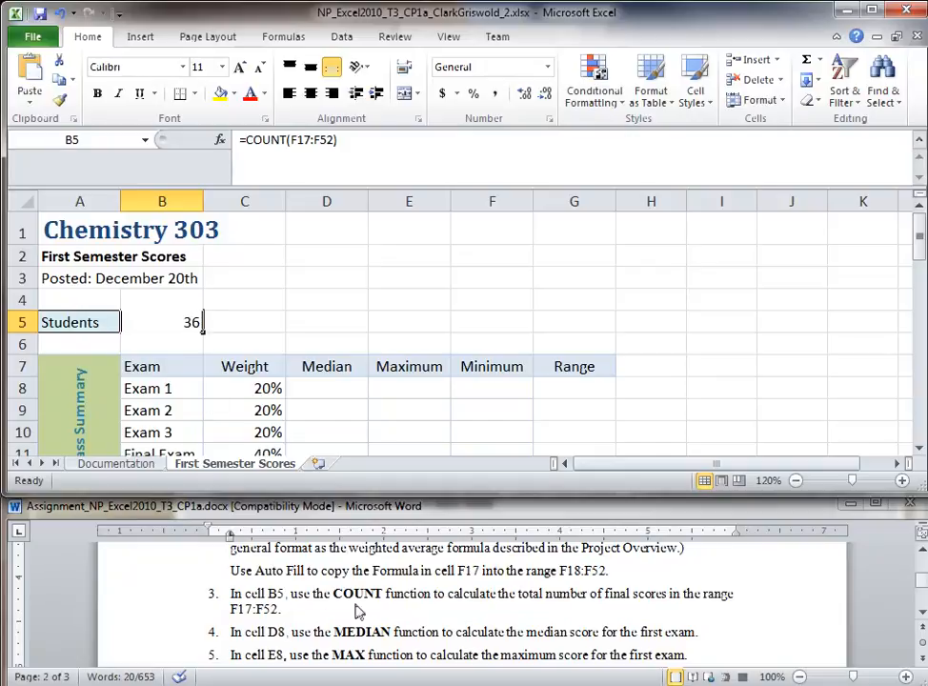
{"action": "left_click", "coordinate": [327, 636]}
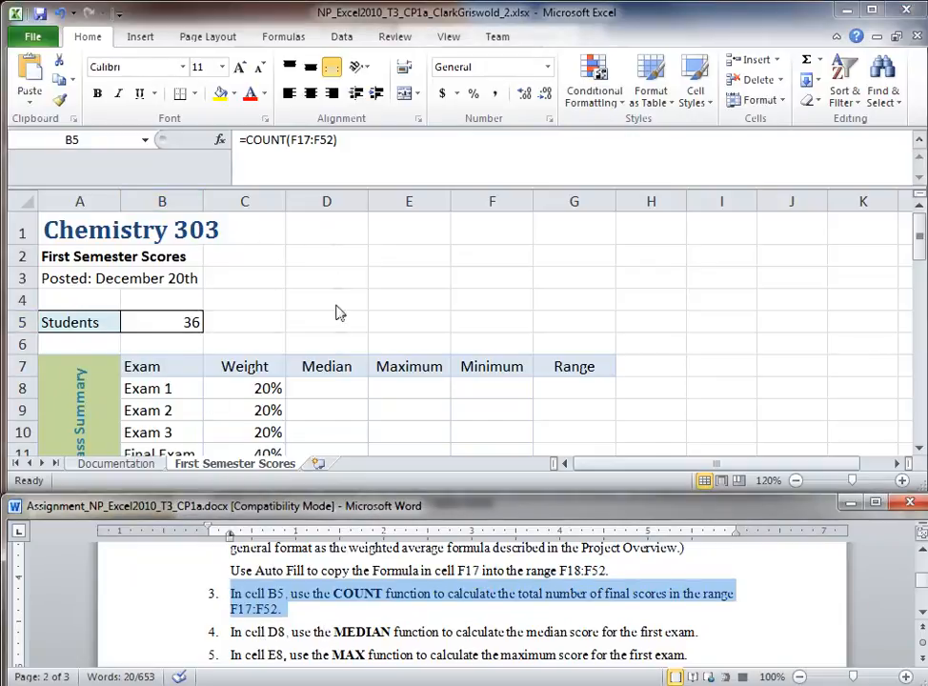
{"action": "key", "text": "alt+Tab"}
{"action": "key", "text": "F2"}
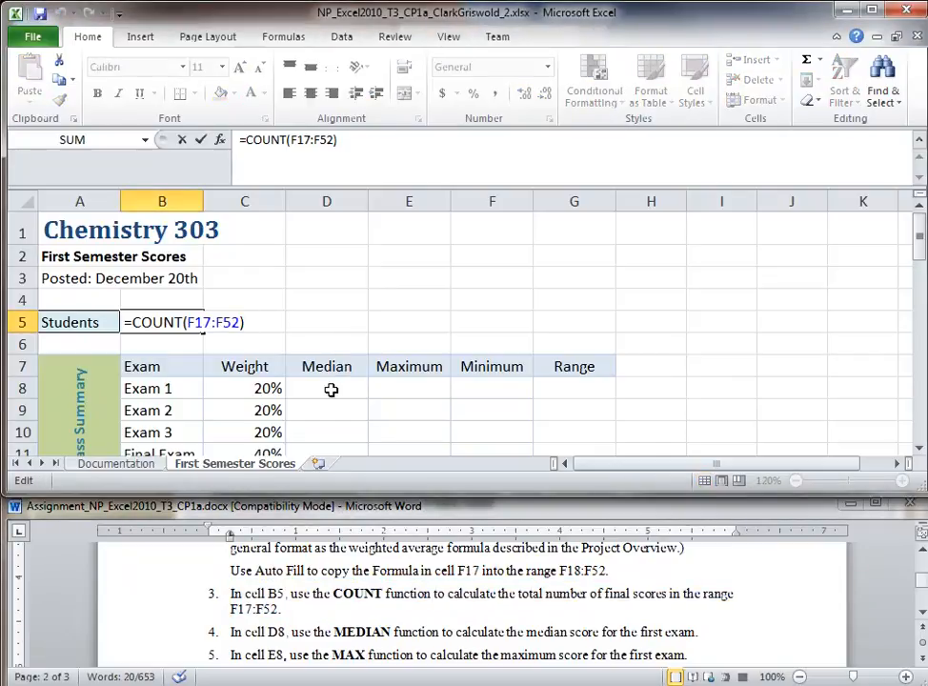
{"action": "key", "text": "ctrl+Return"}
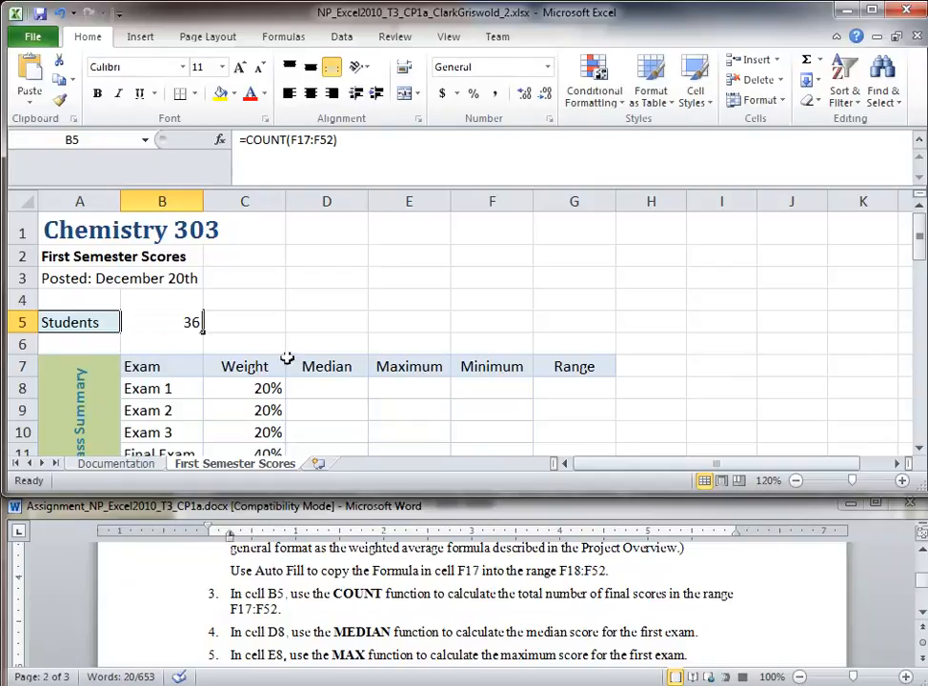
Step: Recheck B5's COUNT formula, then select D8 for the Exam 1 median
{"action": "left_click", "coordinate": [307, 388]}
{"action": "left_click", "coordinate": [196, 322]}
{"action": "left_click", "coordinate": [238, 140]}
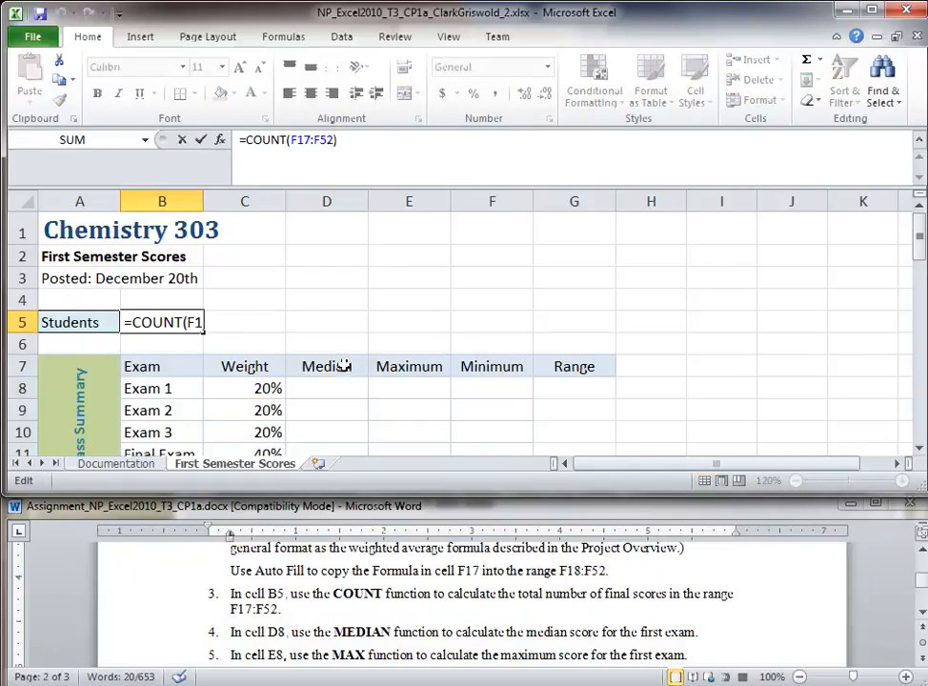
{"action": "left_click", "coordinate": [356, 325]}
{"action": "left_click", "coordinate": [327, 404]}
{"action": "left_click", "coordinate": [329, 388]}
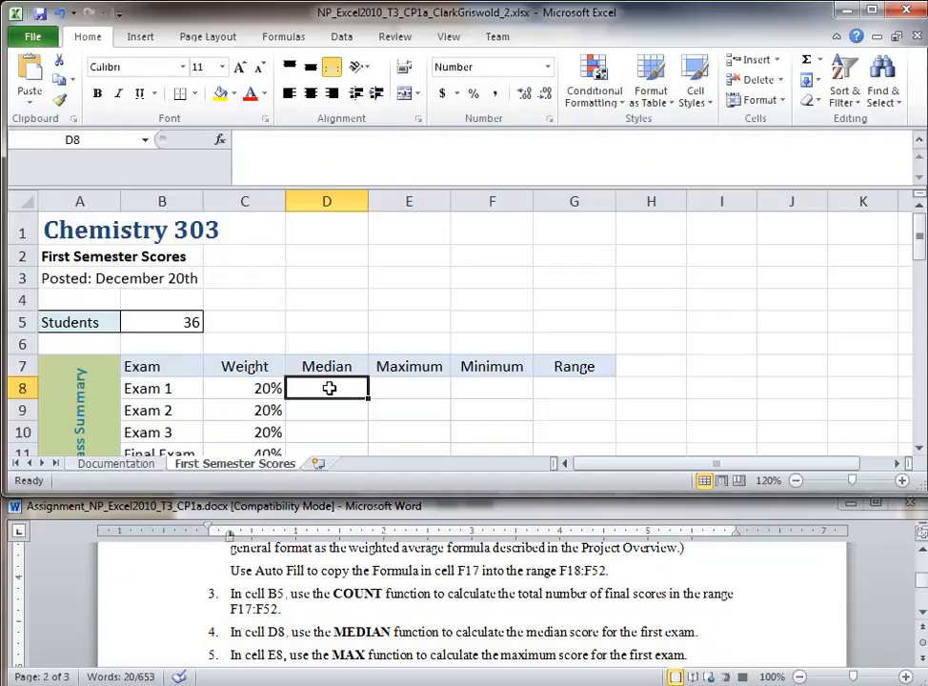
Step: Confirm the Exam 1 scores run from B17 to B52, then return to D8
{"action": "scroll", "coordinate": [328, 387], "scroll_direction": "down", "scroll_amount": 2}
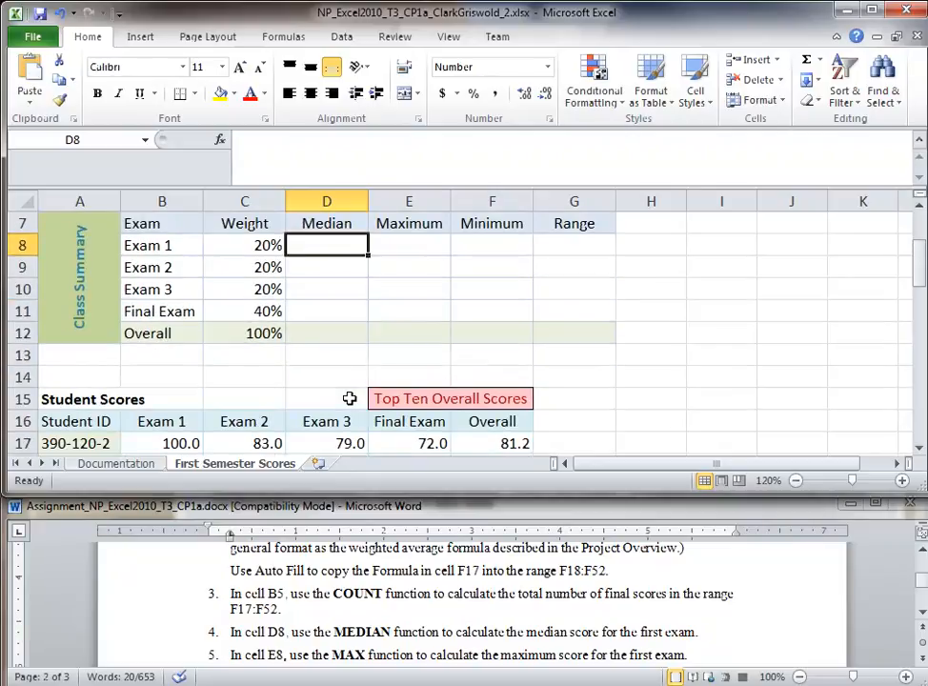
{"action": "left_click", "coordinate": [172, 443]}
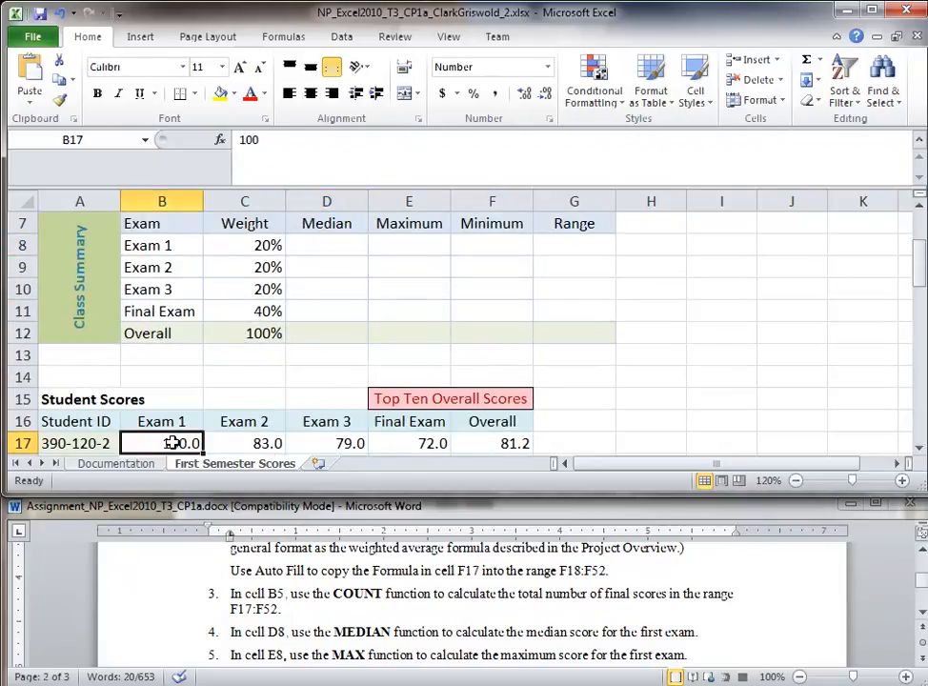
{"action": "scroll", "coordinate": [172, 444], "scroll_direction": "down", "scroll_amount": 7}
{"action": "scroll", "coordinate": [172, 443], "scroll_direction": "down", "scroll_amount": 6}
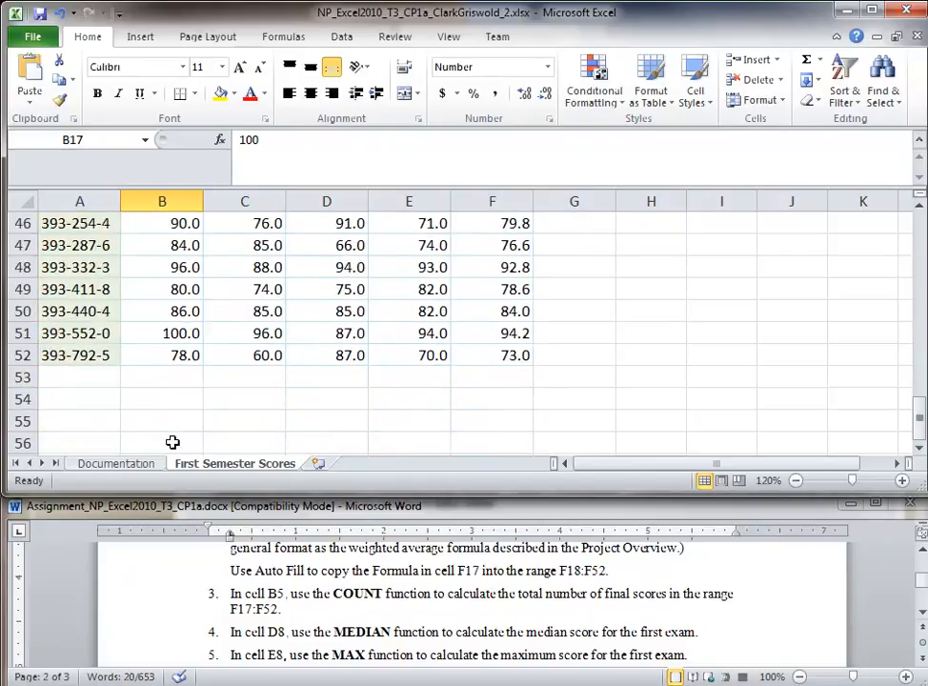
{"action": "left_click", "coordinate": [172, 354]}
{"action": "scroll", "coordinate": [191, 432], "scroll_direction": "up", "scroll_amount": 1}
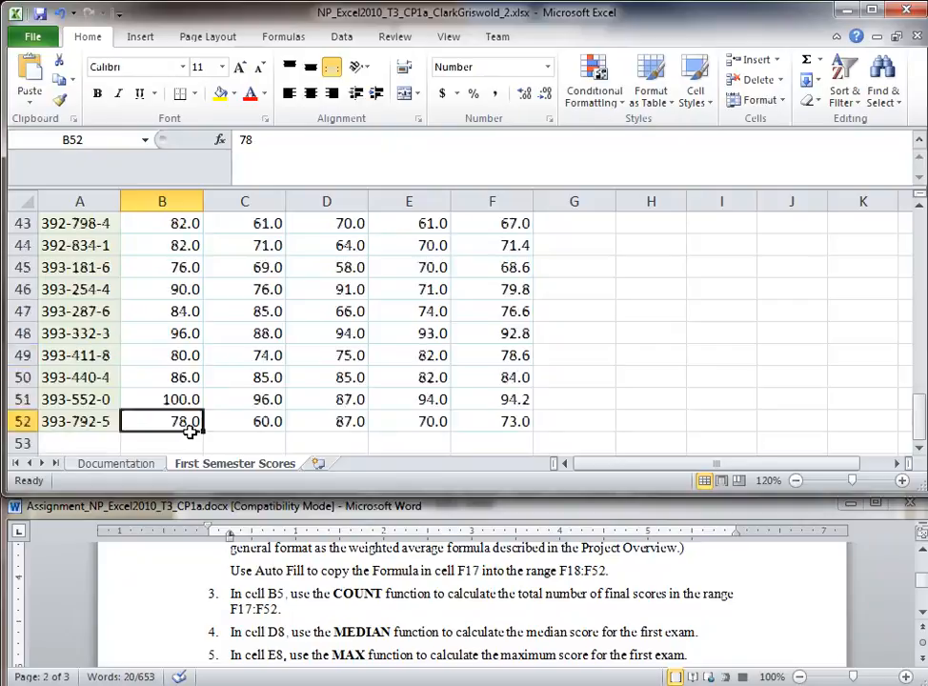
{"action": "scroll", "coordinate": [191, 431], "scroll_direction": "up", "scroll_amount": 11}
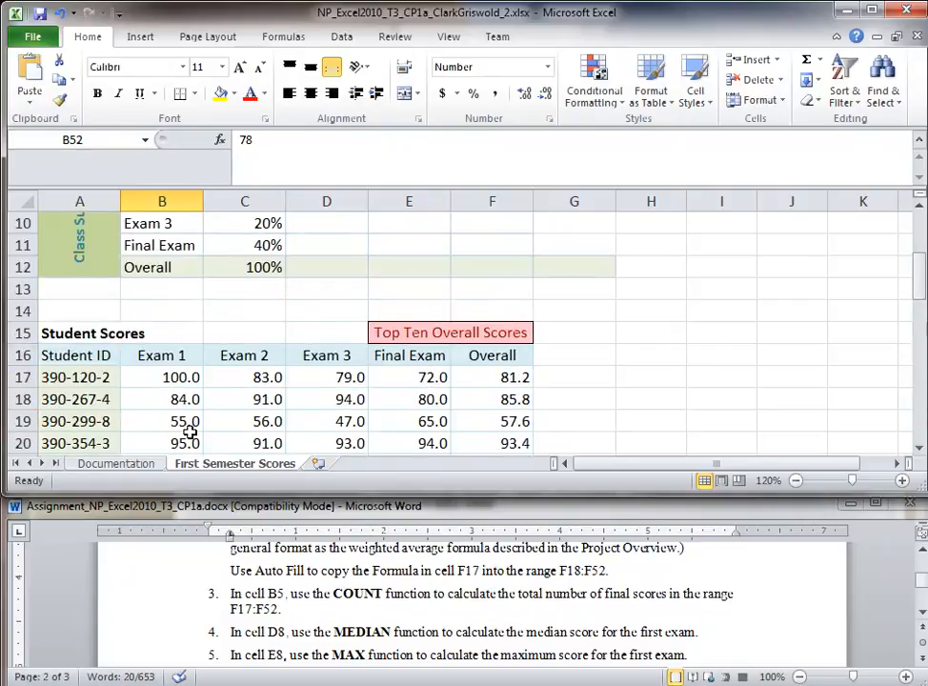
{"action": "scroll", "coordinate": [191, 432], "scroll_direction": "up", "scroll_amount": 2}
{"action": "left_click", "coordinate": [334, 308]}
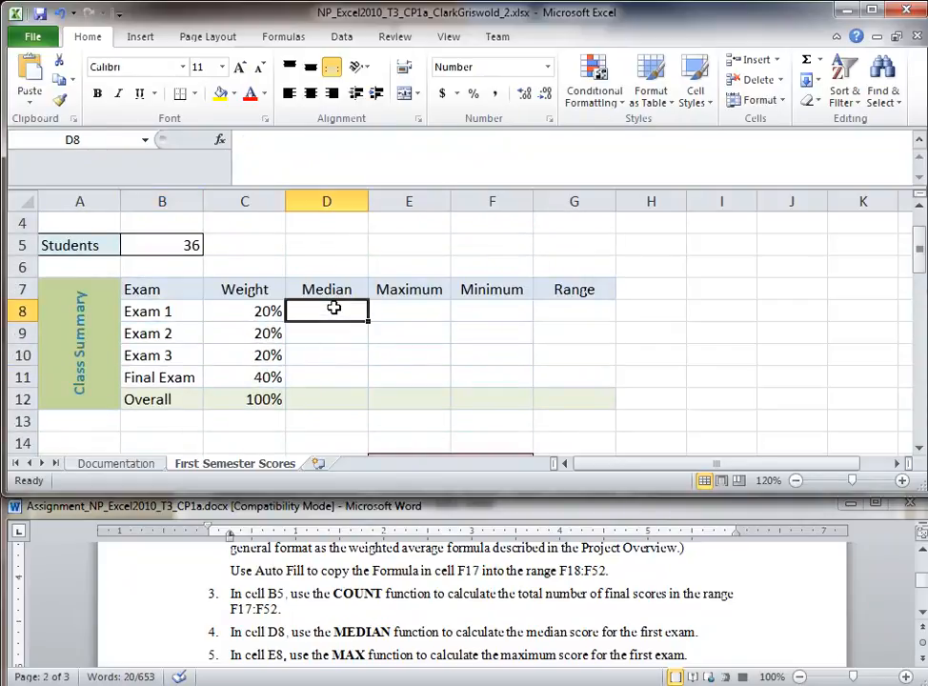
Step: Enter =MEDIAN(B17:B52) in D8, giving an Exam 1 median of 84.5
{"action": "type", "text": "=Me"}
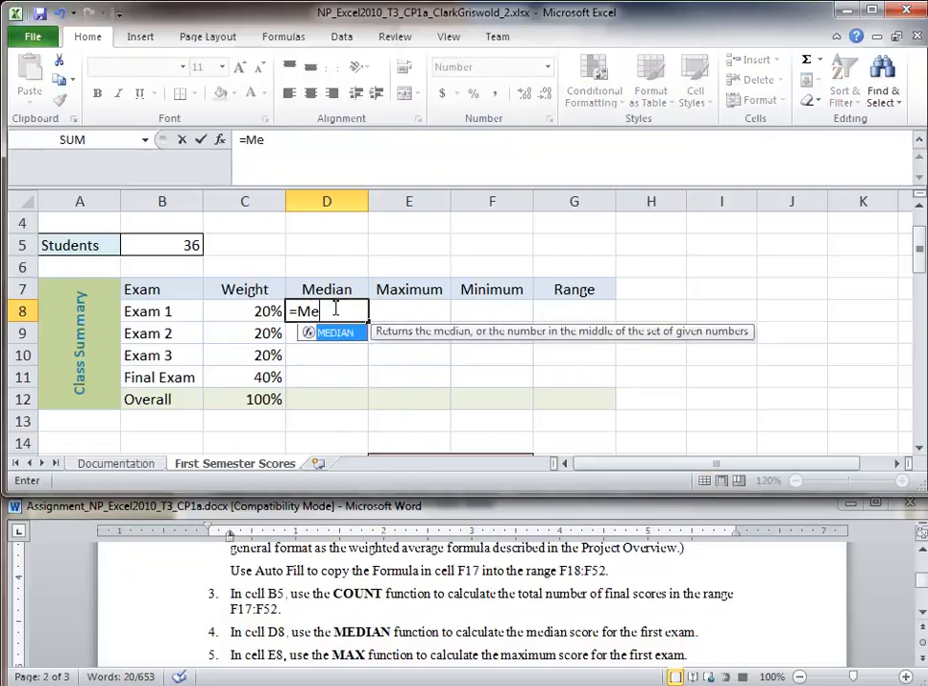
{"action": "type", "text": "dian(B17"}
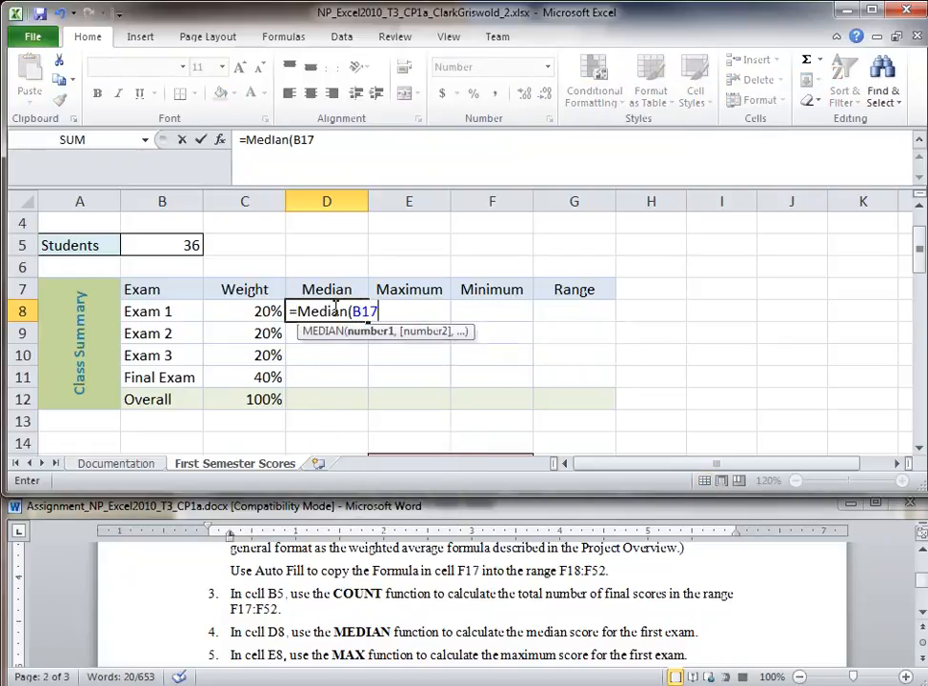
{"action": "type", "text": ":B52)"}
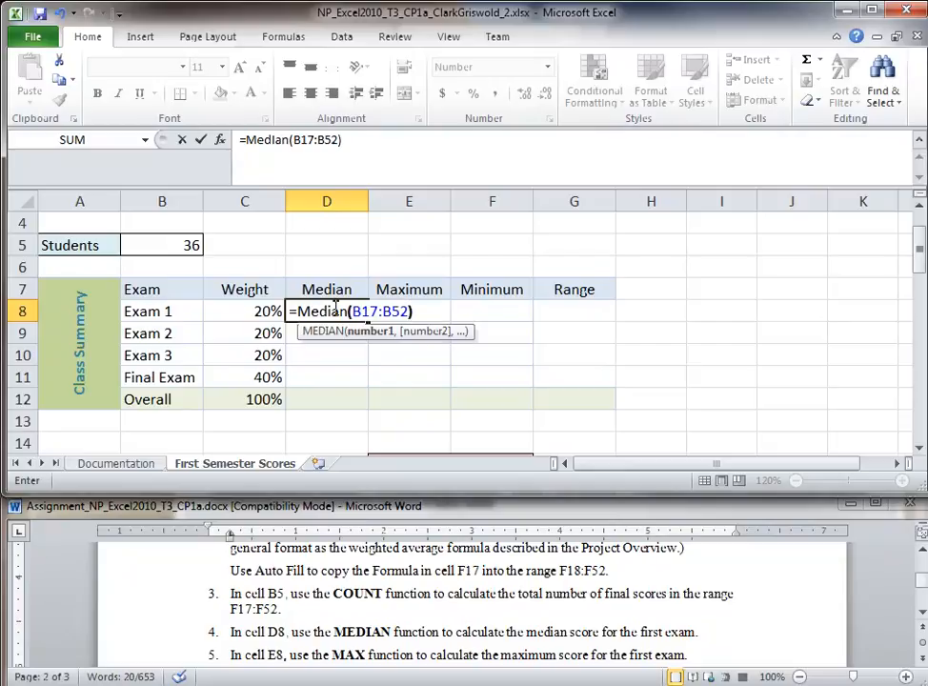
{"action": "key", "text": "Return"}
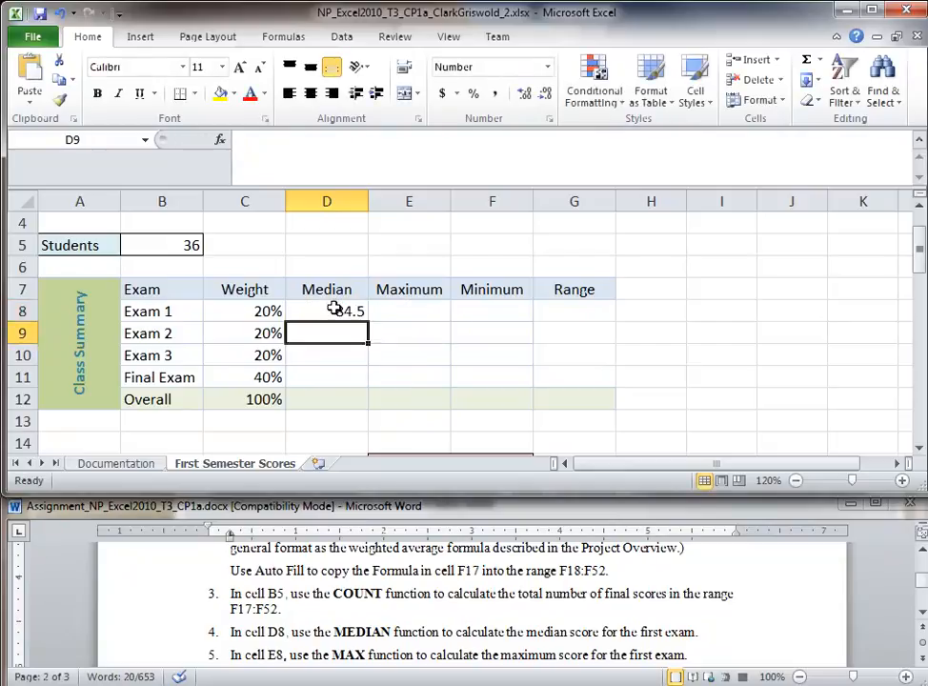
{"action": "left_click", "coordinate": [327, 310]}
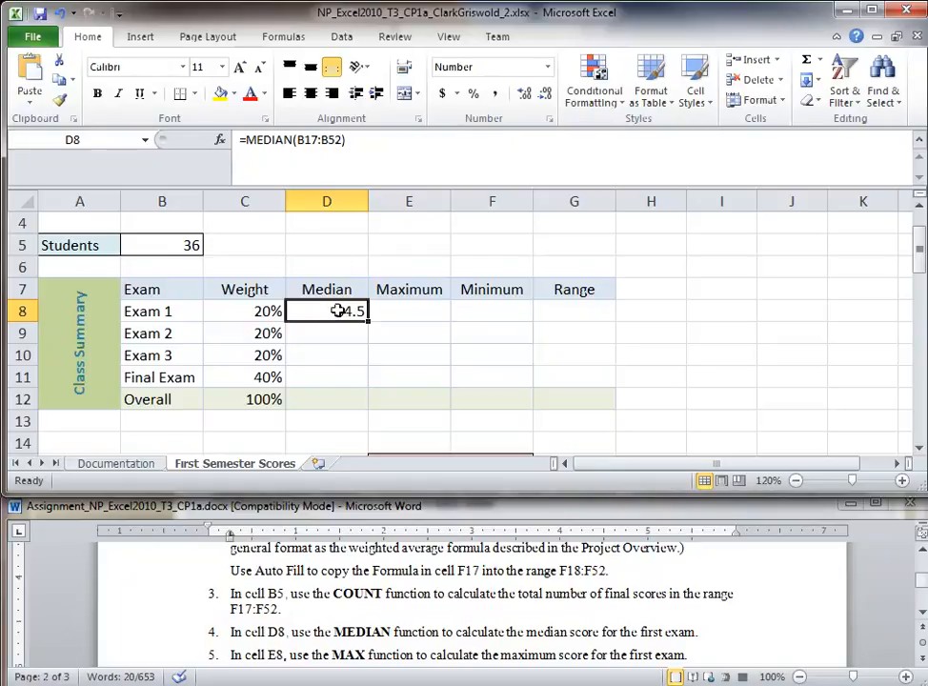
{"action": "left_click", "coordinate": [276, 141]}
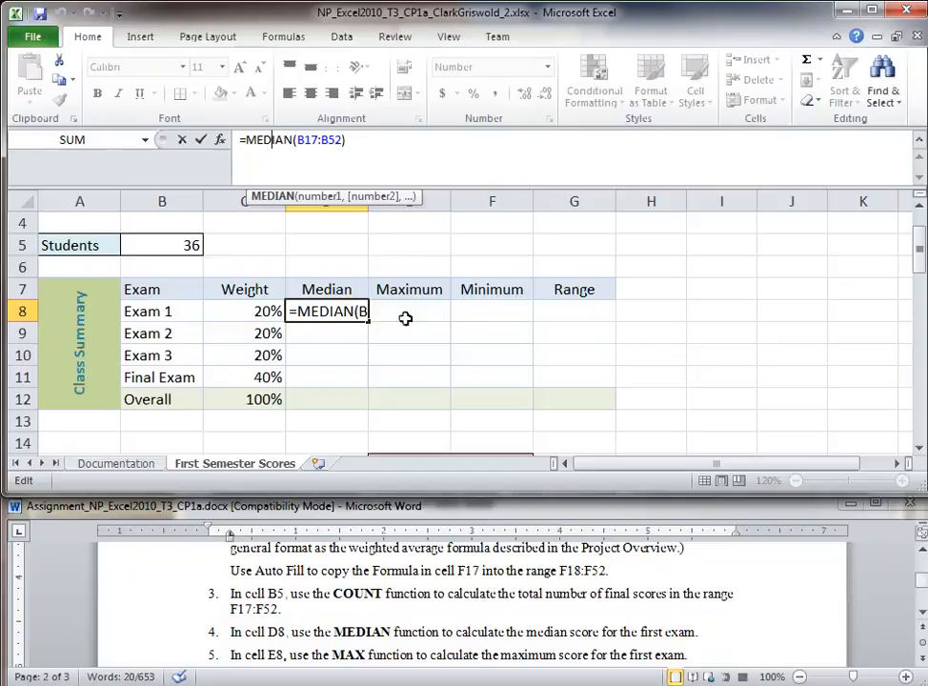
{"action": "key", "text": "ctrl+Return"}
{"action": "triple_click", "coordinate": [357, 614]}
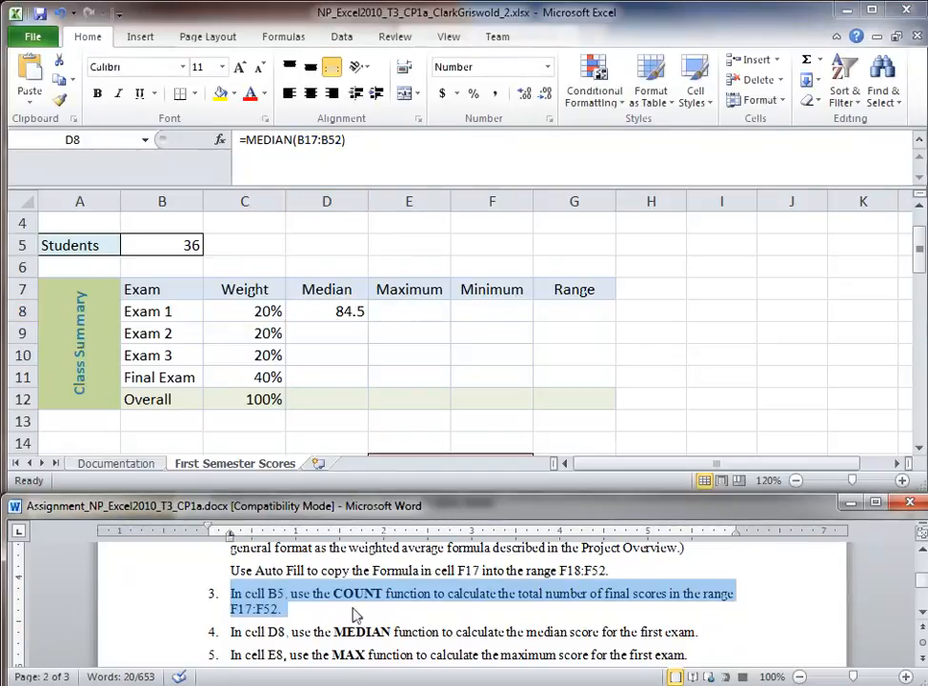
Step: Enter =MAX(B17:B52) in E8 by selecting the Exam 1 scores, giving 100.0
{"action": "left_click", "coordinate": [307, 631]}
{"action": "left_click", "coordinate": [145, 634]}
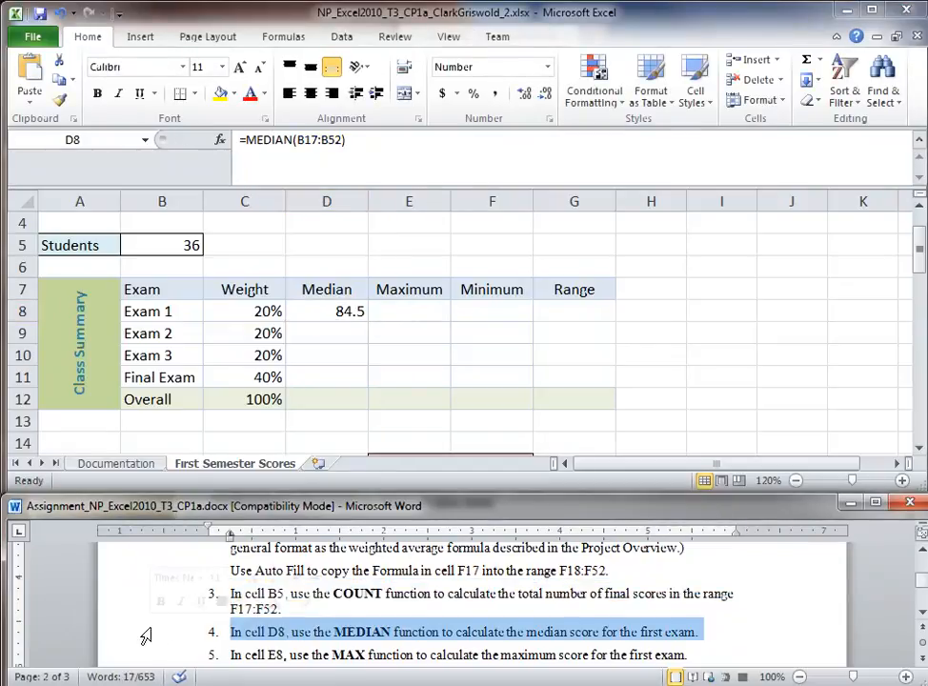
{"action": "left_click", "coordinate": [144, 648]}
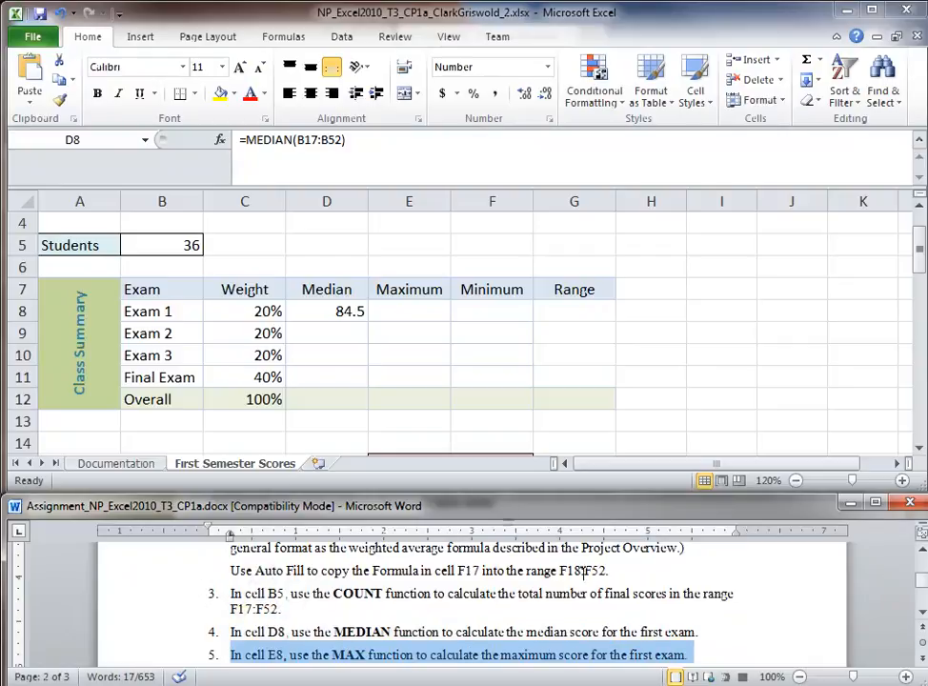
{"action": "left_click", "coordinate": [406, 310]}
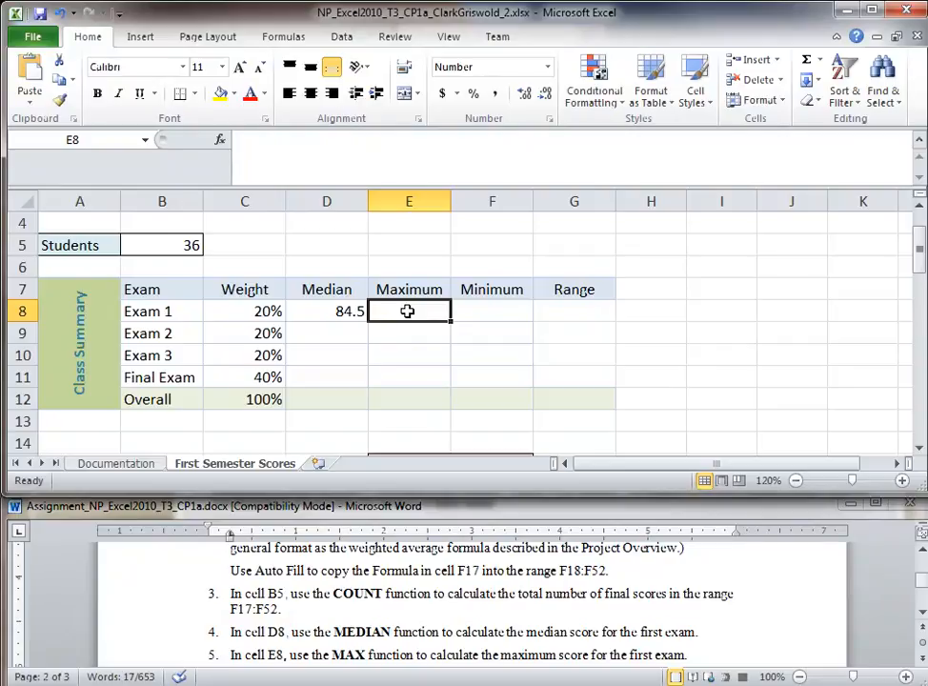
{"action": "type", "text": "=MAX("}
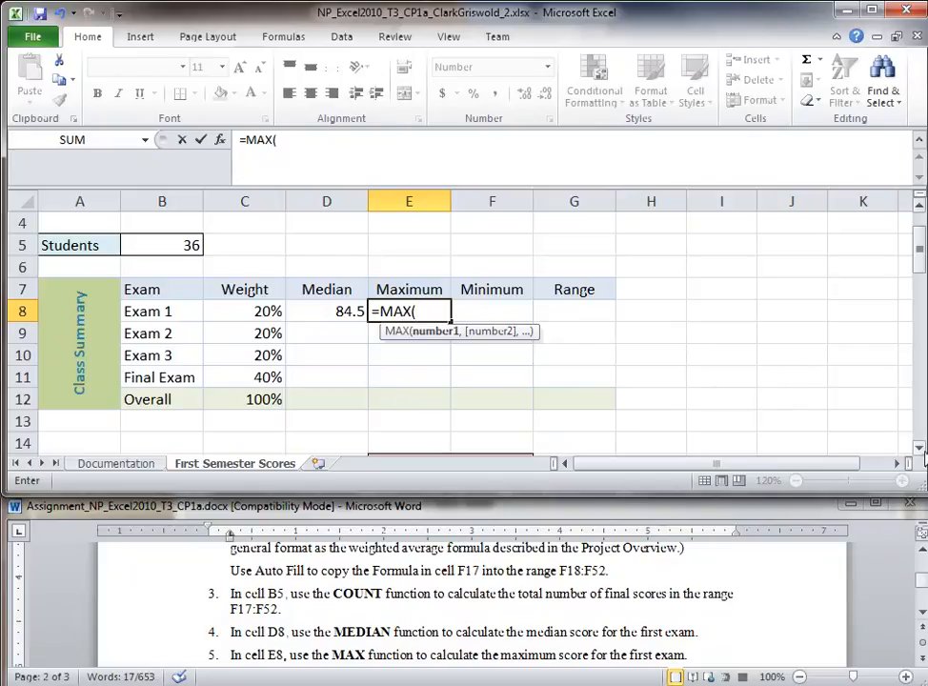
{"action": "left_click", "coordinate": [921, 447]}
{"action": "mouse_move", "coordinate": [183, 400]}
{"action": "left_mouse_down"}
{"action": "mouse_move", "coordinate": [182, 506]}
{"action": "mouse_move", "coordinate": [182, 413]}
{"action": "left_mouse_up"}
{"action": "left_click", "coordinate": [343, 143]}
{"action": "key", "text": "Return"}
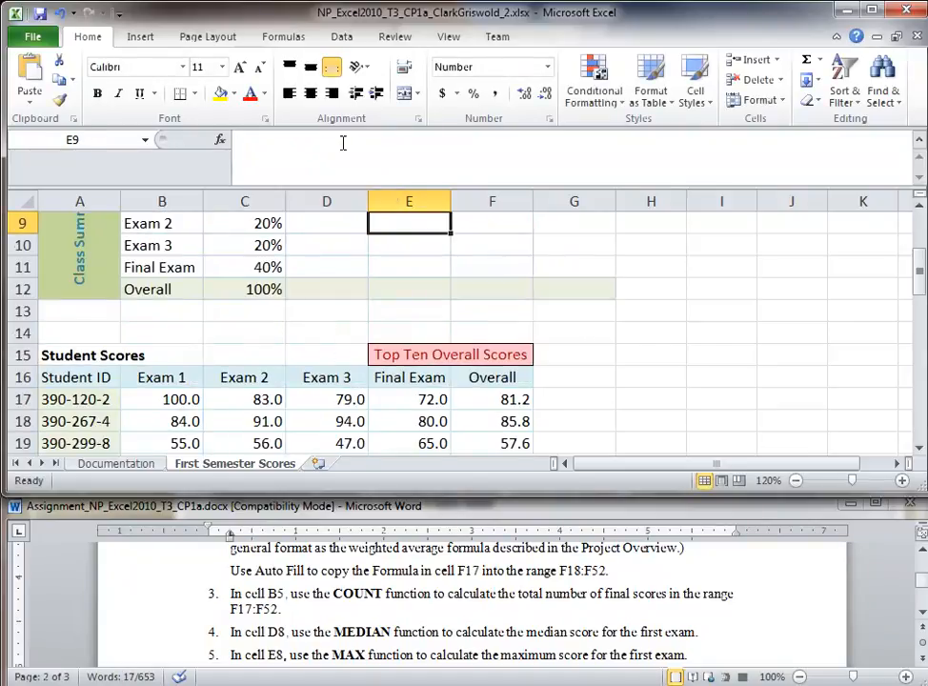
Step: Compare E8's MAX formula with D8's median, then highlight instructions 5–6 in Word
{"action": "scroll", "coordinate": [359, 284], "scroll_direction": "up", "scroll_amount": 1}
{"action": "left_click", "coordinate": [399, 266]}
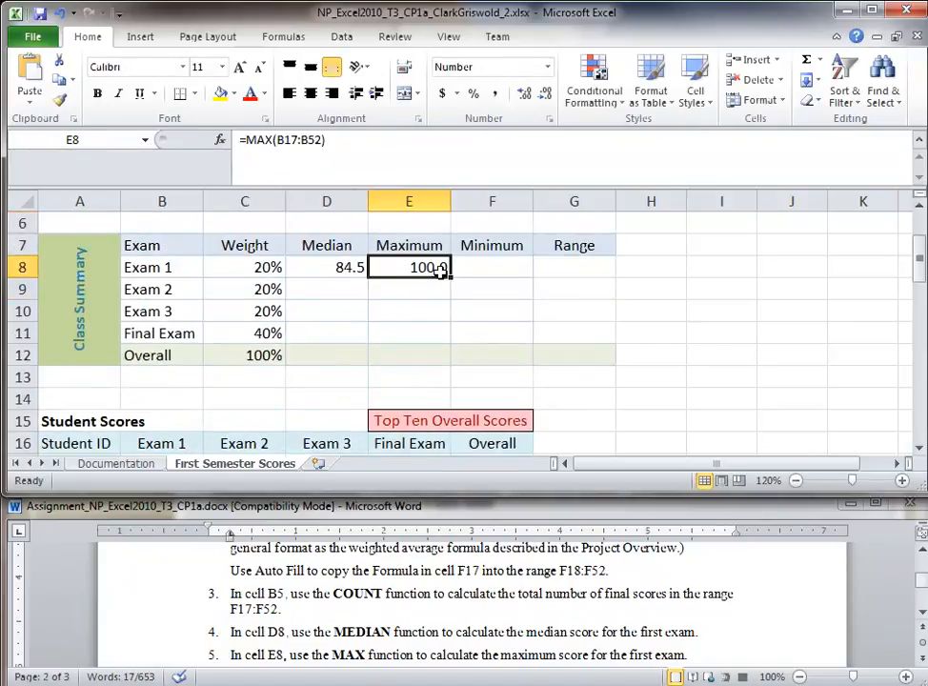
{"action": "left_click", "coordinate": [338, 268]}
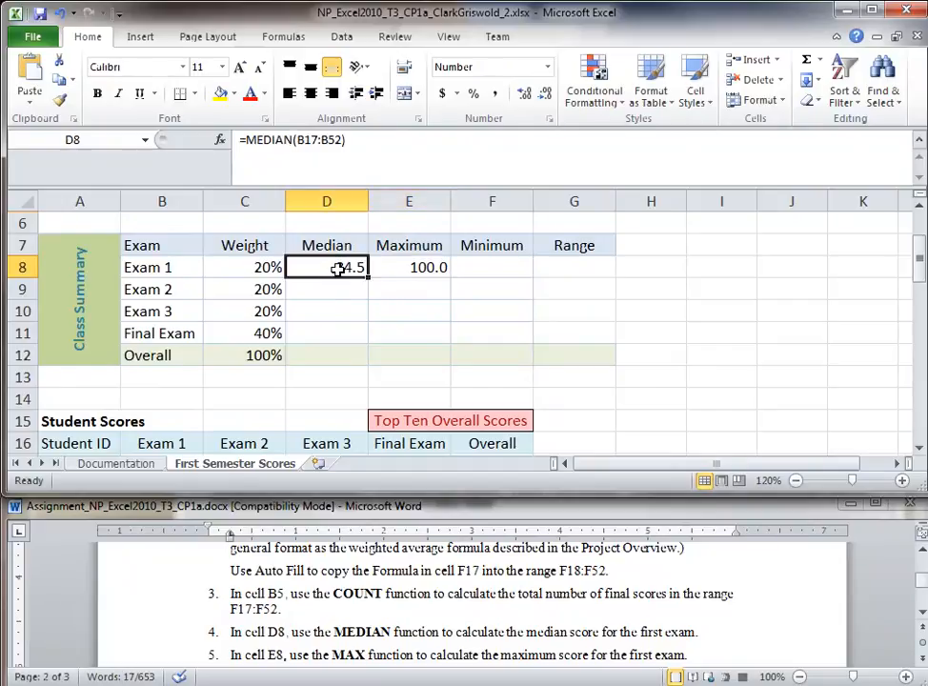
{"action": "left_click", "coordinate": [412, 270]}
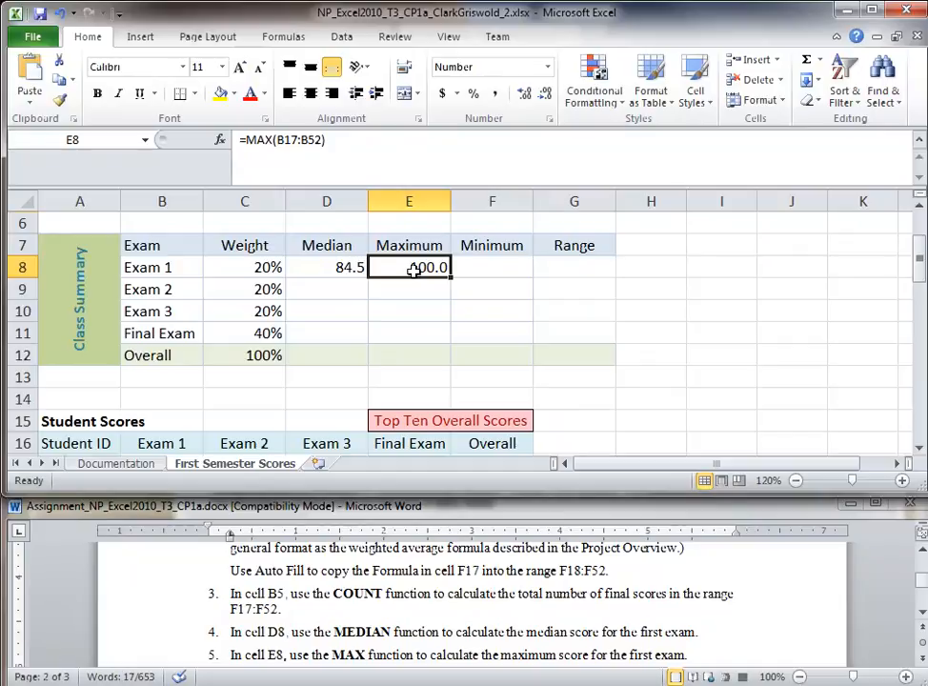
{"action": "triple_click", "coordinate": [343, 650]}
{"action": "scroll", "coordinate": [332, 629], "scroll_direction": "down", "scroll_amount": 1}
{"action": "left_click", "coordinate": [142, 640]}
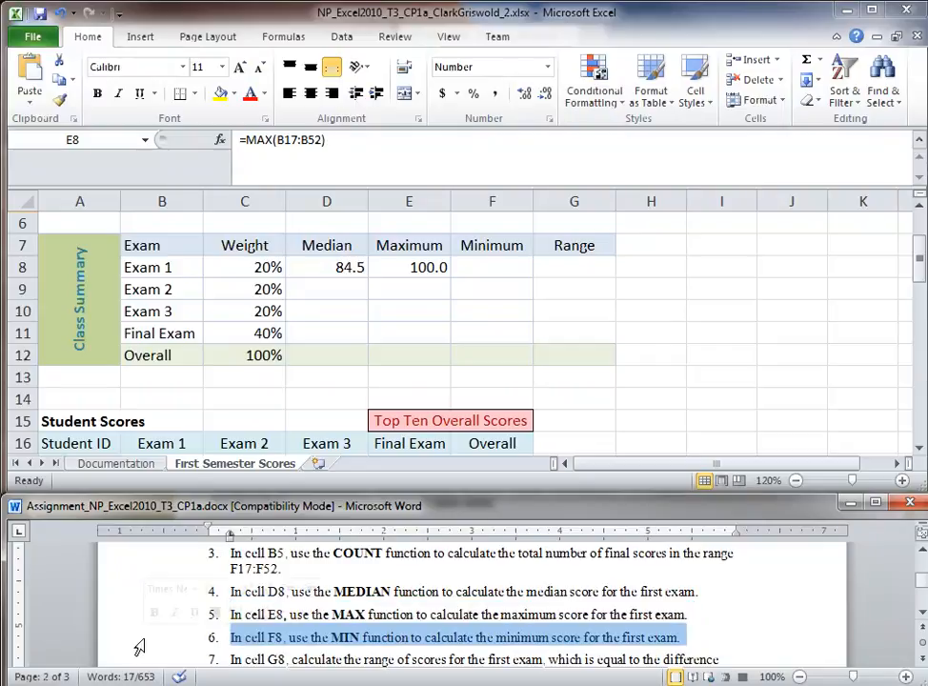
Step: Enter =MIN(B17:B52) in F8 for an Exam 1 minimum of 52.0
{"action": "left_click", "coordinate": [476, 268]}
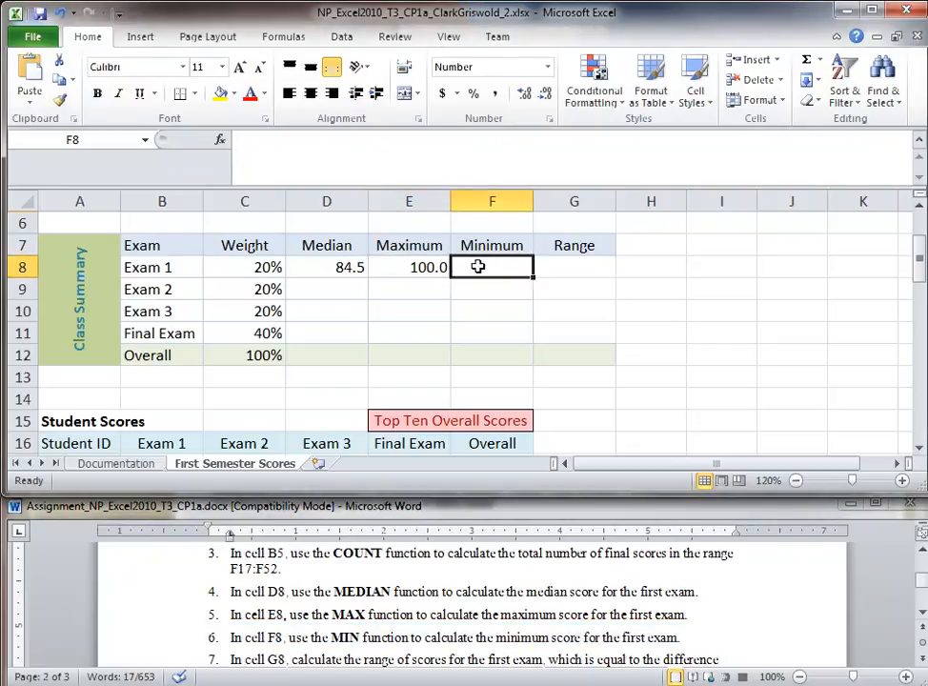
{"action": "type", "text": "=MIN("}
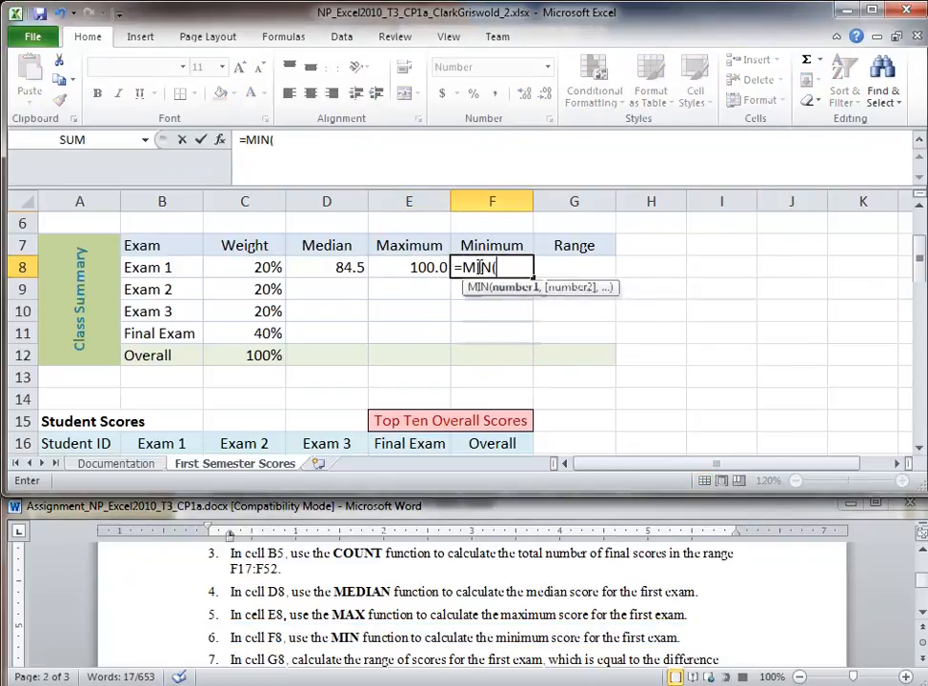
{"action": "type", "text": "B17:"}
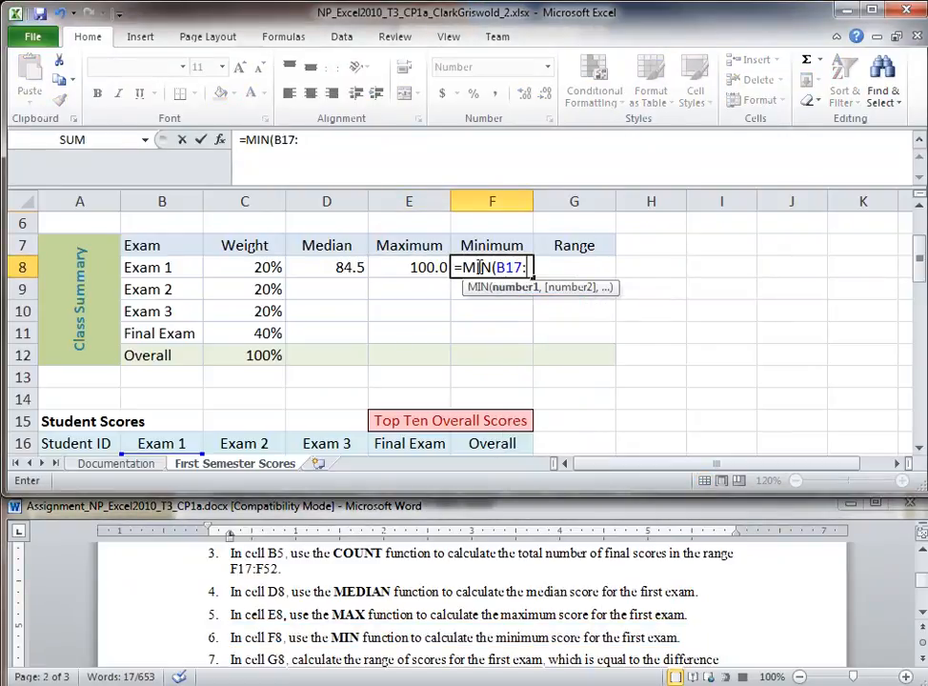
{"action": "type", "text": "B52"}
{"action": "key", "text": "Return"}
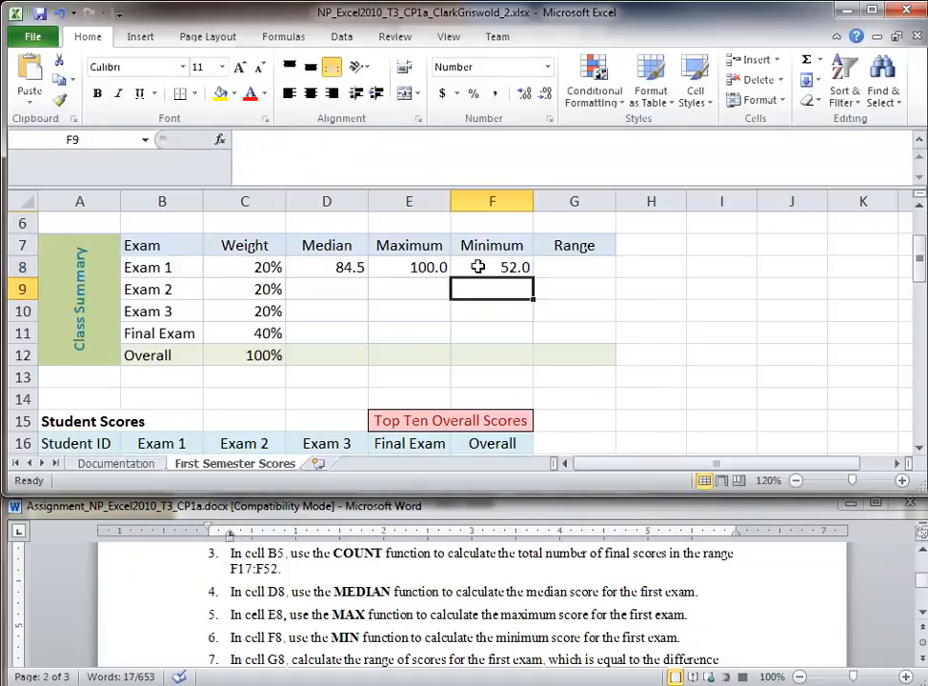
{"action": "left_click_drag", "start_coordinate": [269, 660], "coordinate": [343, 665]}
{"action": "scroll", "coordinate": [448, 625], "scroll_direction": "down", "scroll_amount": 1}
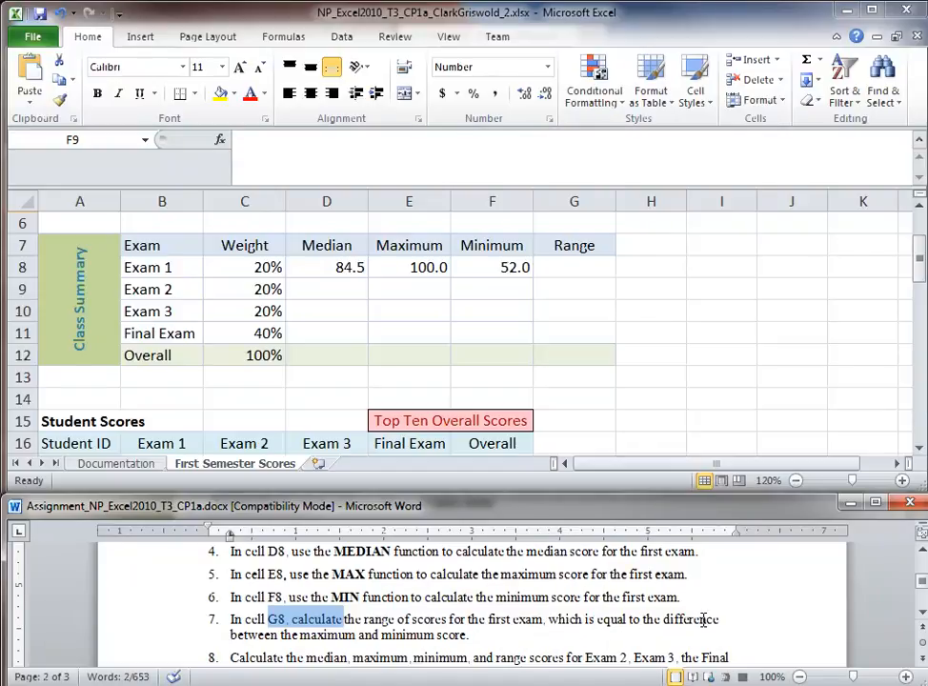
Step: Enter =E8-F8 in G8 for an Exam 1 range of 48.0, then mark step 8 in Word
{"action": "left_click", "coordinate": [581, 268]}
{"action": "type", "text": "="}
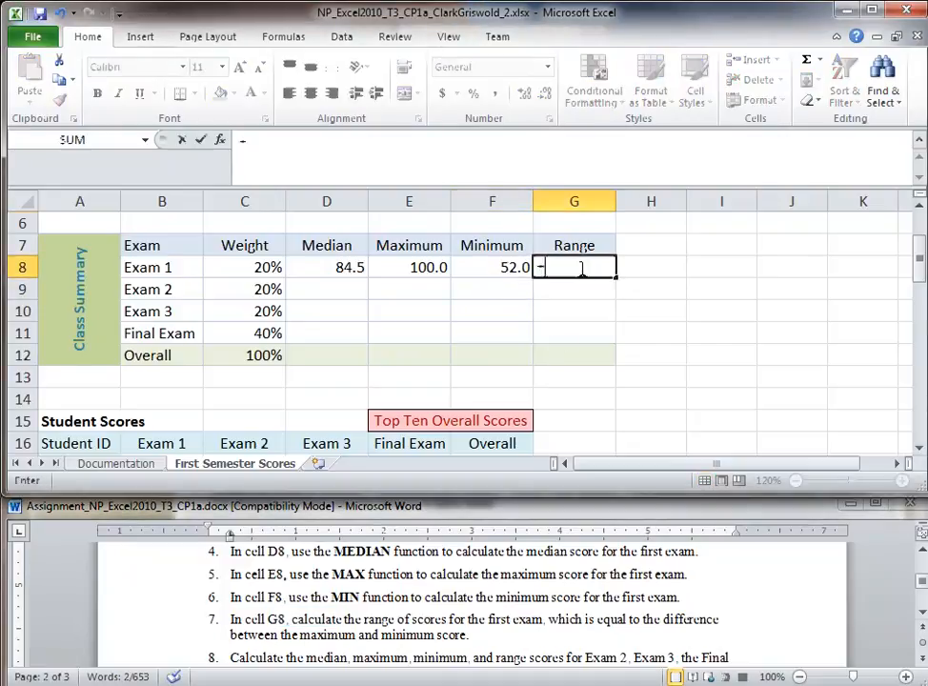
{"action": "left_click", "coordinate": [412, 268]}
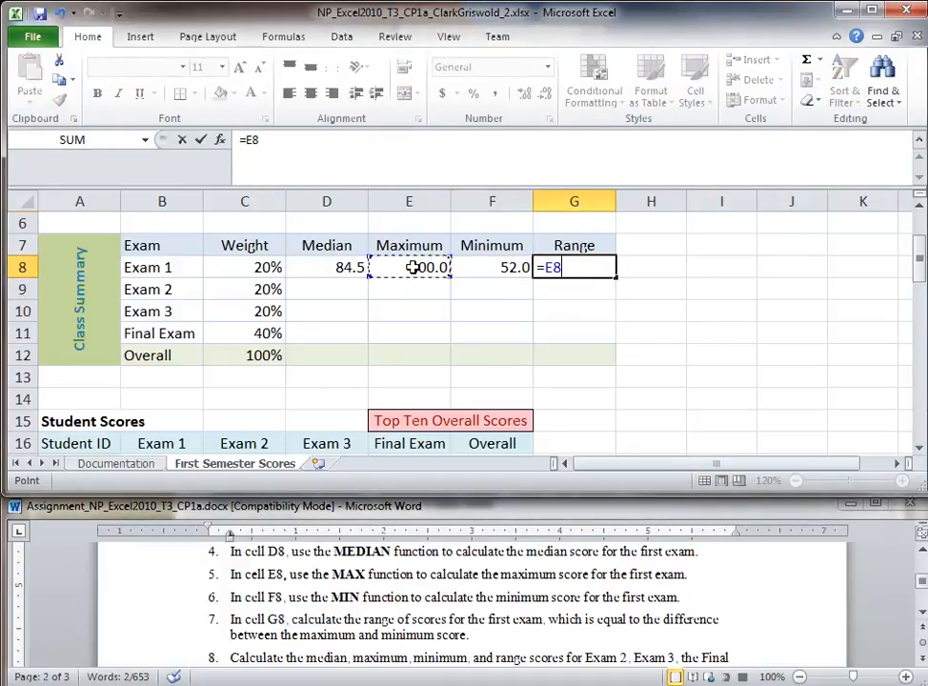
{"action": "type", "text": "-"}
{"action": "left_click", "coordinate": [479, 268]}
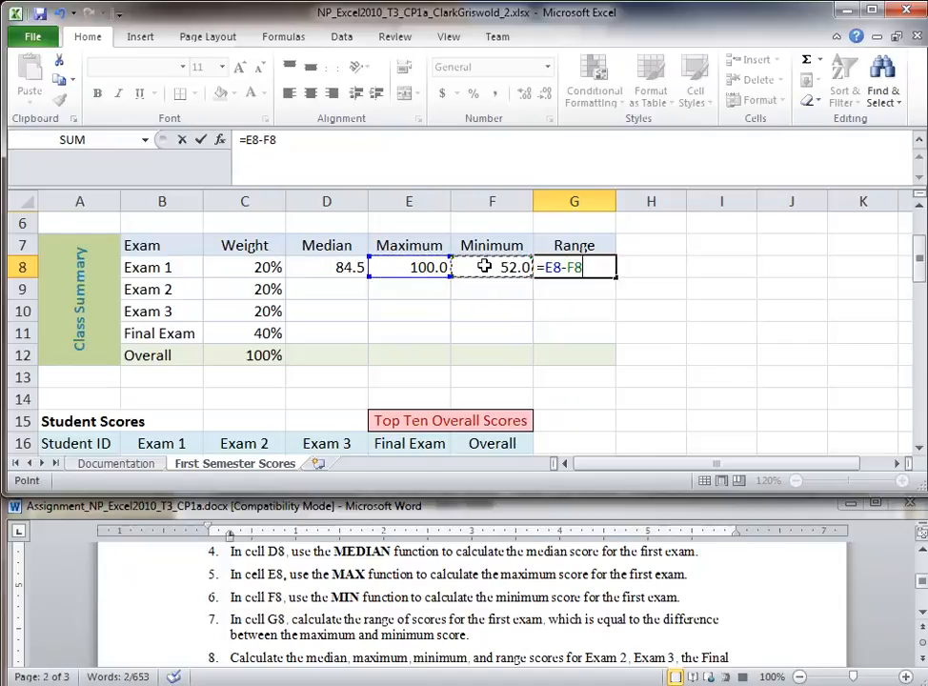
{"action": "key", "text": "Return"}
{"action": "left_click", "coordinate": [580, 272]}
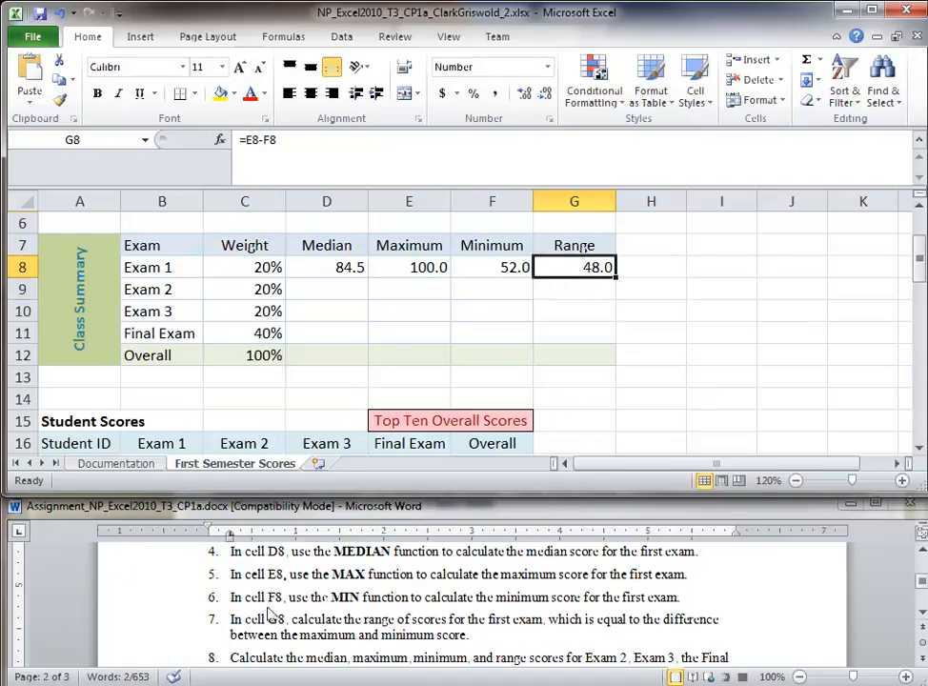
{"action": "left_click_drag", "start_coordinate": [270, 619], "coordinate": [341, 619]}
{"action": "scroll", "coordinate": [174, 635], "scroll_direction": "down", "scroll_amount": 1}
{"action": "left_click_drag", "start_coordinate": [176, 608], "coordinate": [177, 639]}
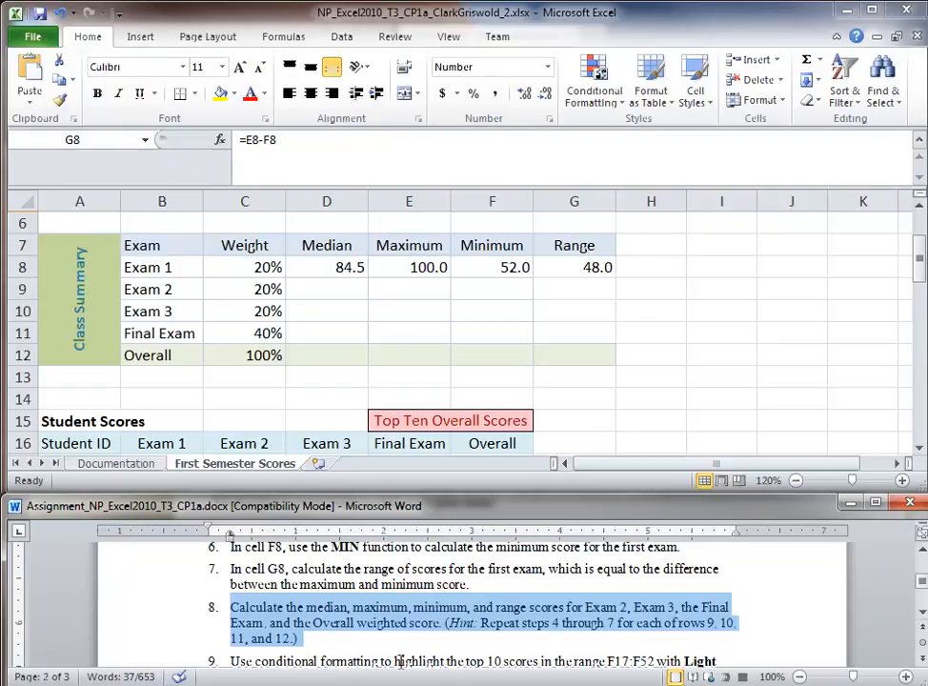
Step: Inspect the Exam 2 score column, checking that the list ends at row 52
{"action": "left_click", "coordinate": [333, 289]}
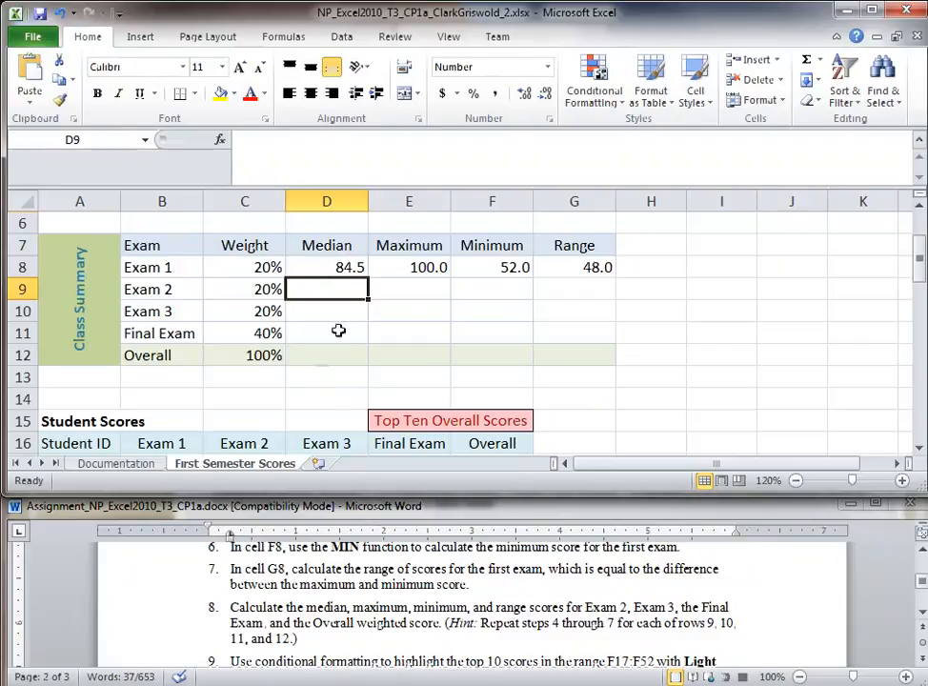
{"action": "left_click", "coordinate": [244, 422]}
{"action": "scroll", "coordinate": [168, 441], "scroll_direction": "down", "scroll_amount": 1}
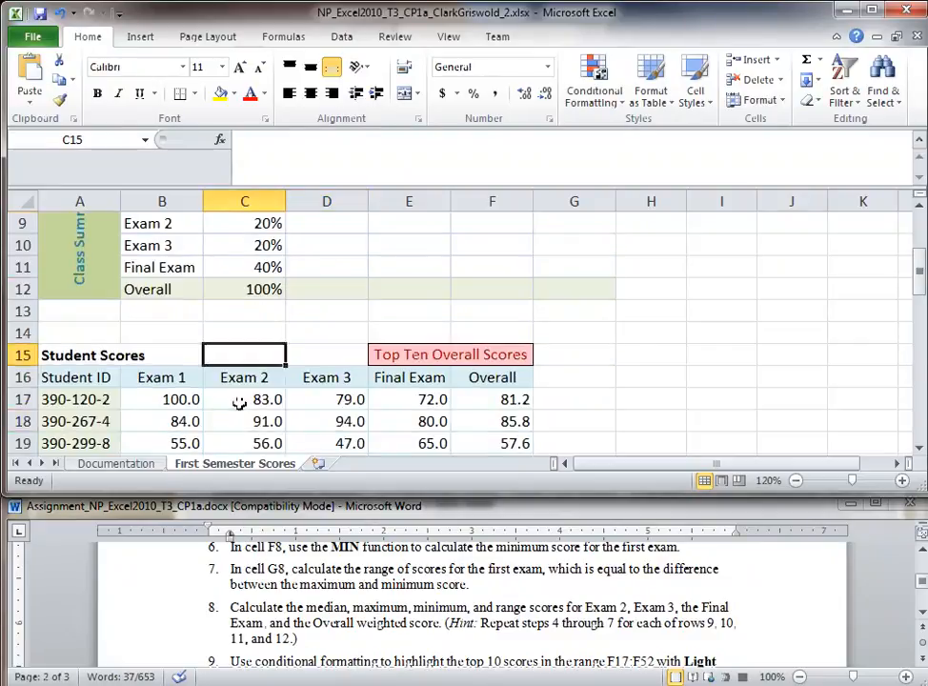
{"action": "left_click", "coordinate": [243, 399]}
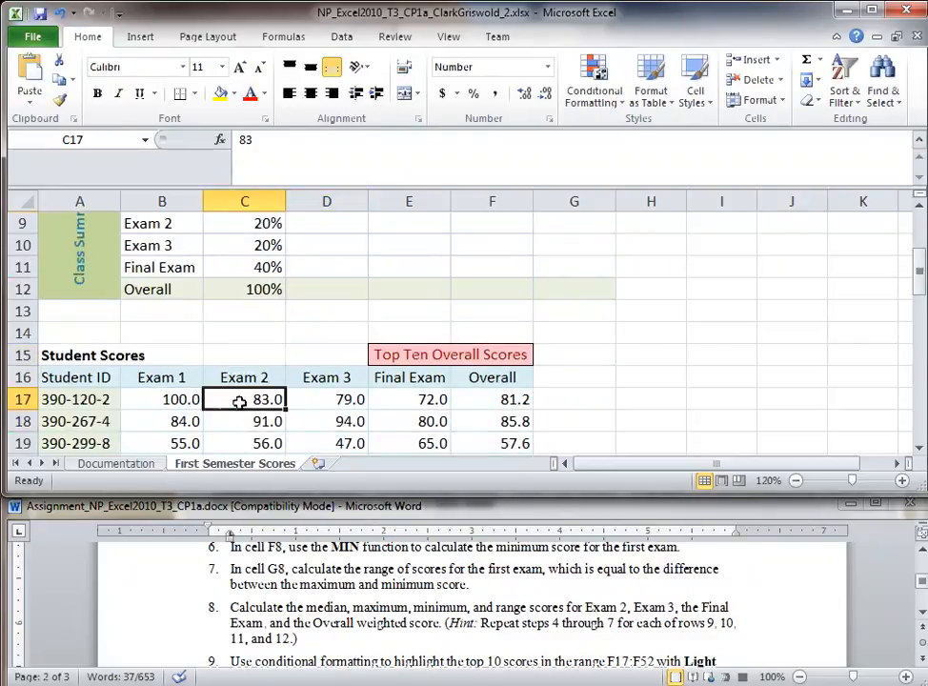
{"action": "left_click", "coordinate": [184, 400]}
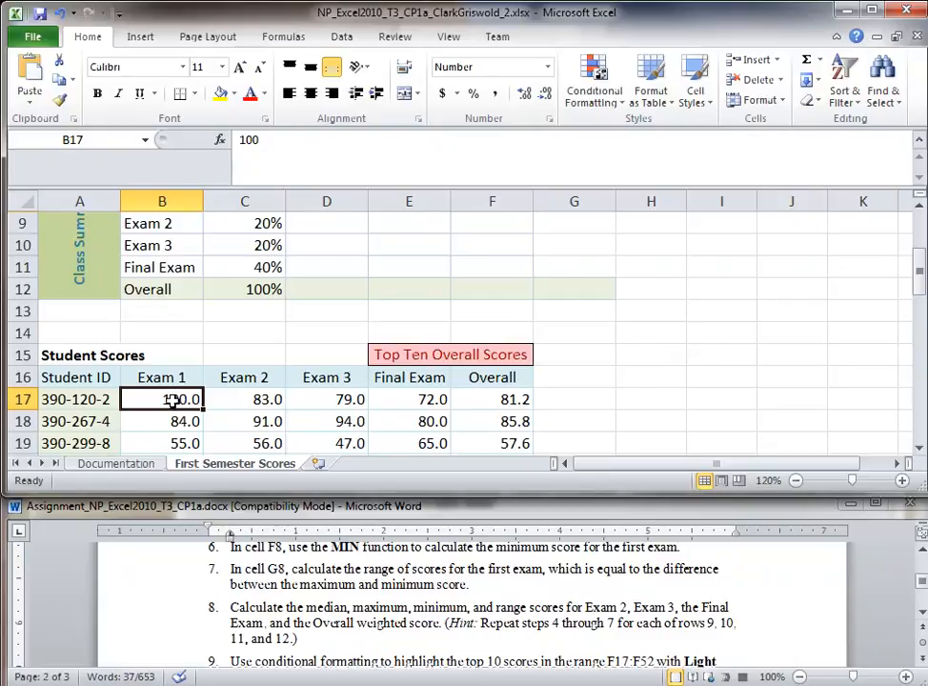
{"action": "scroll", "coordinate": [172, 400], "scroll_direction": "down", "scroll_amount": 11}
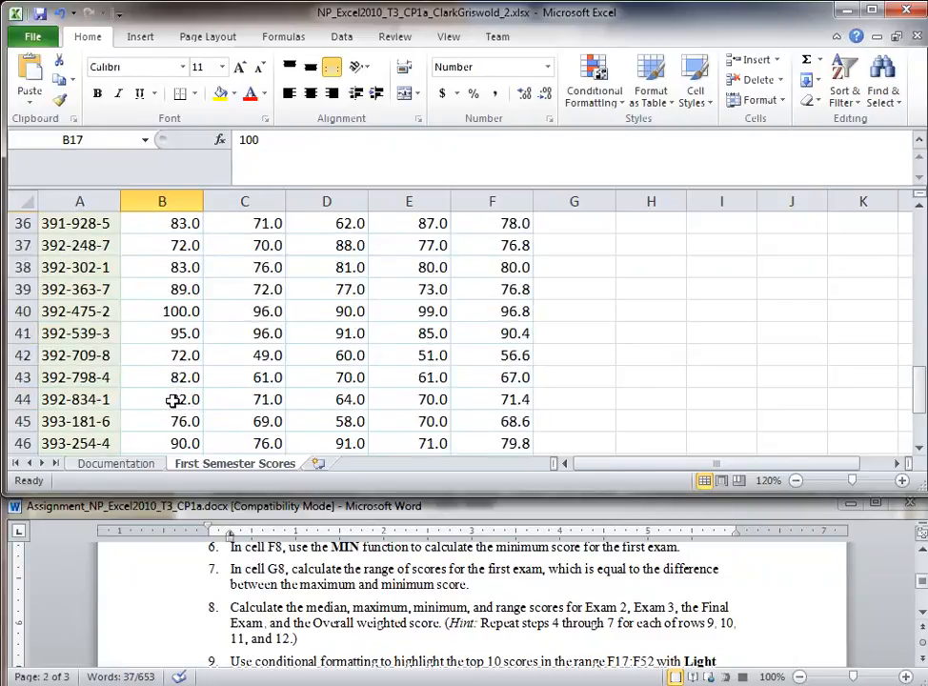
{"action": "scroll", "coordinate": [172, 400], "scroll_direction": "down", "scroll_amount": 1}
{"action": "left_click", "coordinate": [167, 379]}
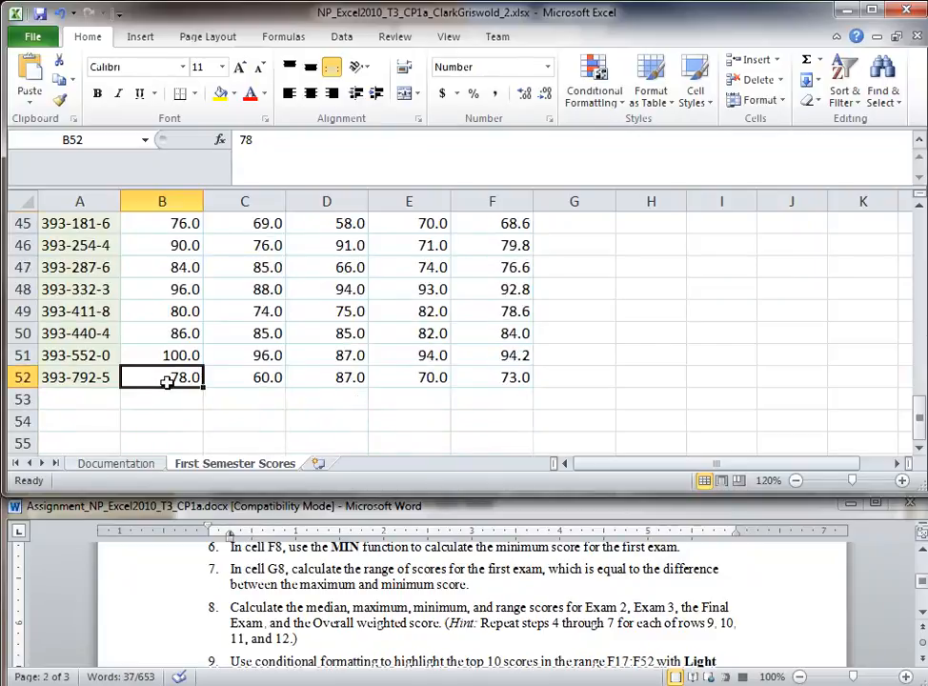
Step: Confirm the Exam 2 scores start at C17 below the C16 header
{"action": "scroll", "coordinate": [166, 381], "scroll_direction": "up", "scroll_amount": 9}
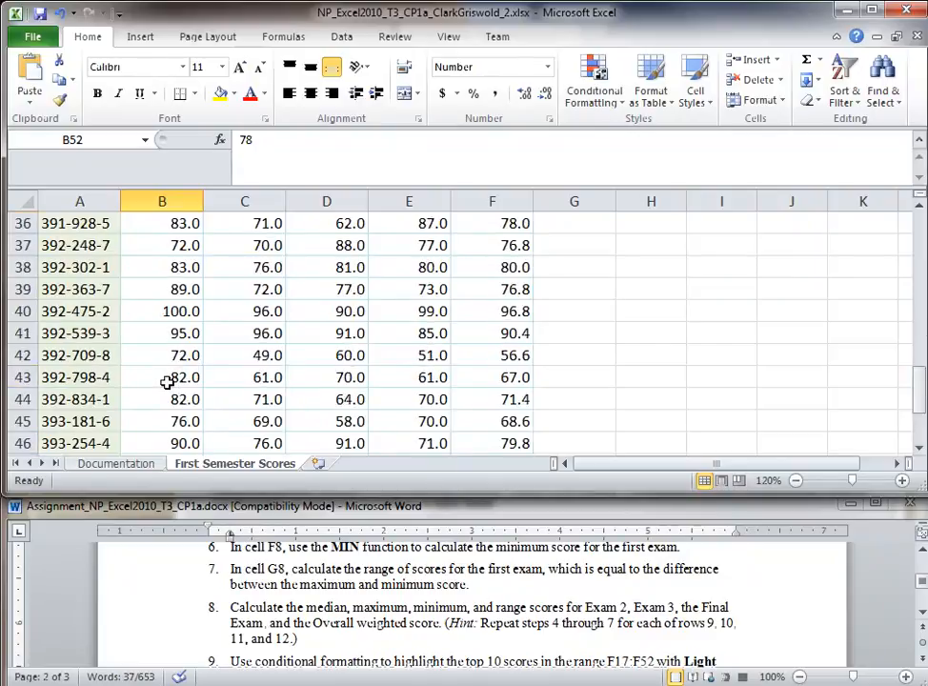
{"action": "left_click", "coordinate": [250, 201]}
{"action": "scroll", "coordinate": [252, 236], "scroll_direction": "up", "scroll_amount": 1}
{"action": "scroll", "coordinate": [248, 267], "scroll_direction": "up", "scroll_amount": 2}
{"action": "left_click", "coordinate": [247, 379]}
{"action": "left_click_drag", "start_coordinate": [251, 379], "coordinate": [243, 402]}
{"action": "scroll", "coordinate": [240, 400], "scroll_direction": "down", "scroll_amount": 2}
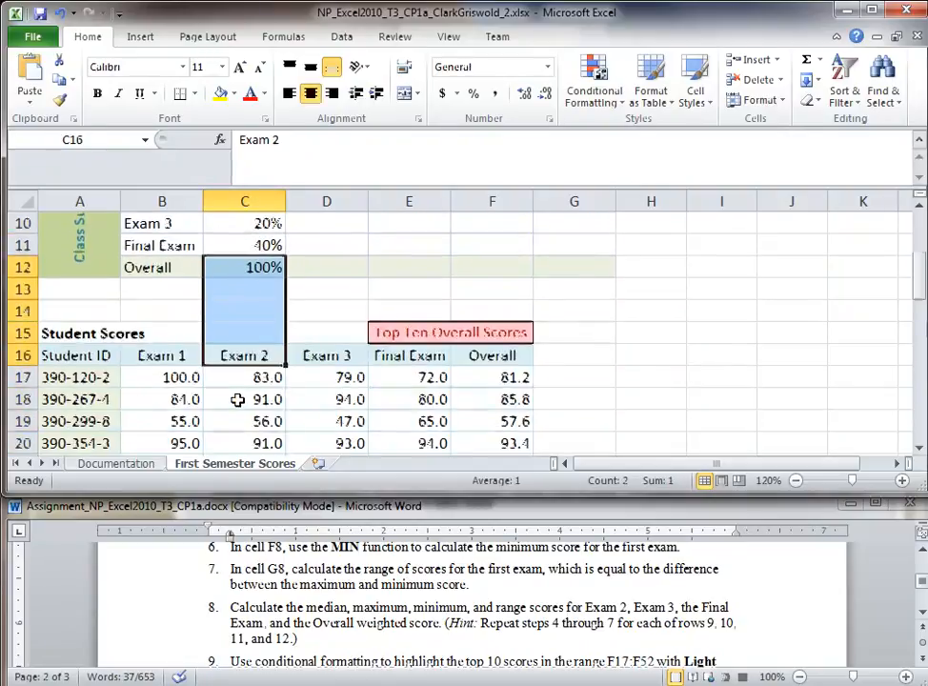
{"action": "left_click", "coordinate": [247, 377]}
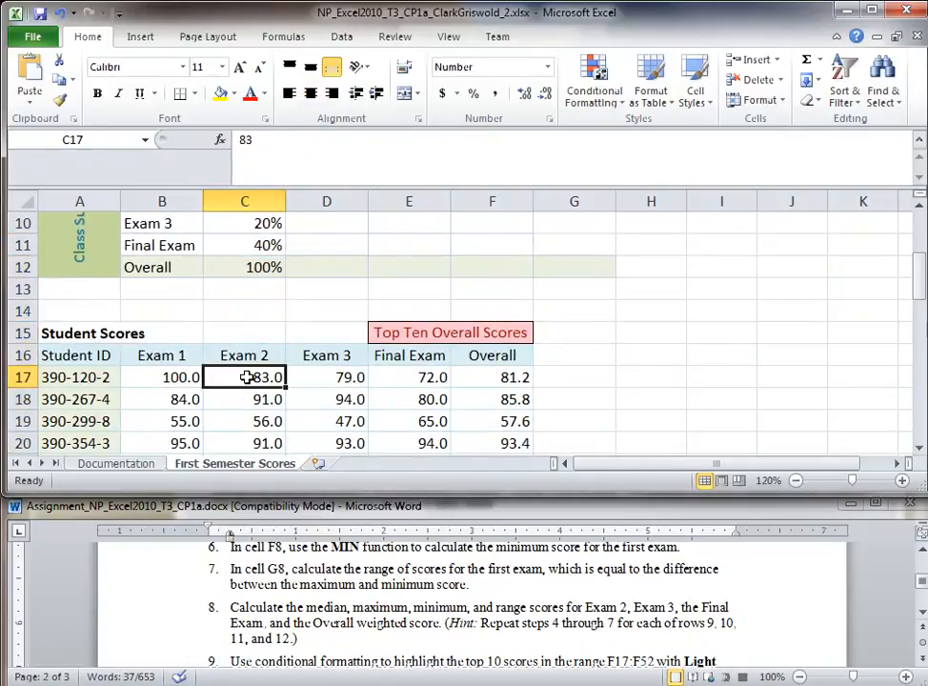
{"action": "left_click", "coordinate": [21, 377]}
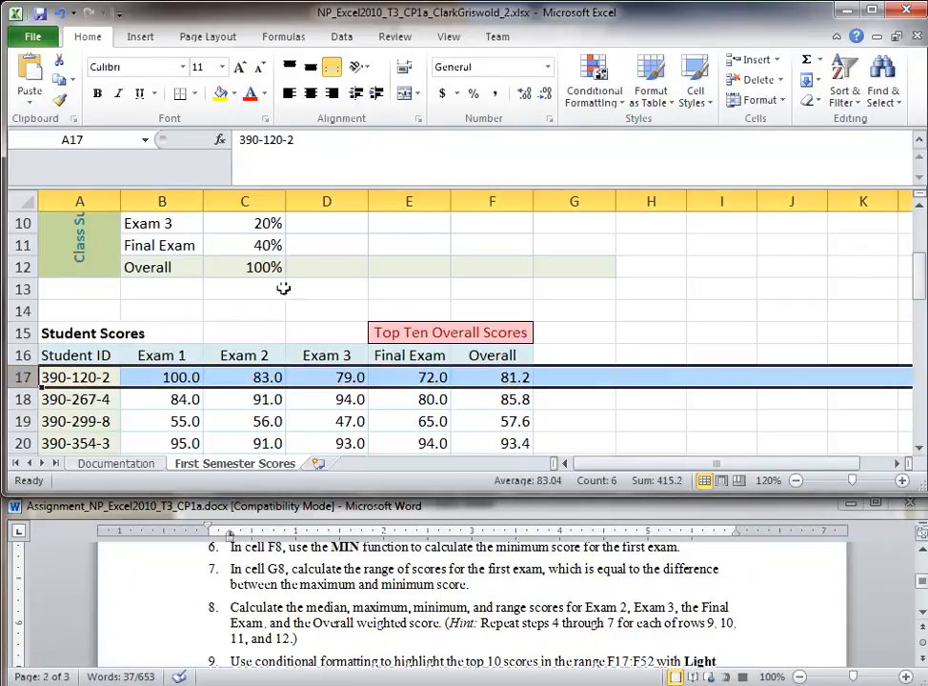
{"action": "scroll", "coordinate": [322, 341], "scroll_direction": "up", "scroll_amount": 1}
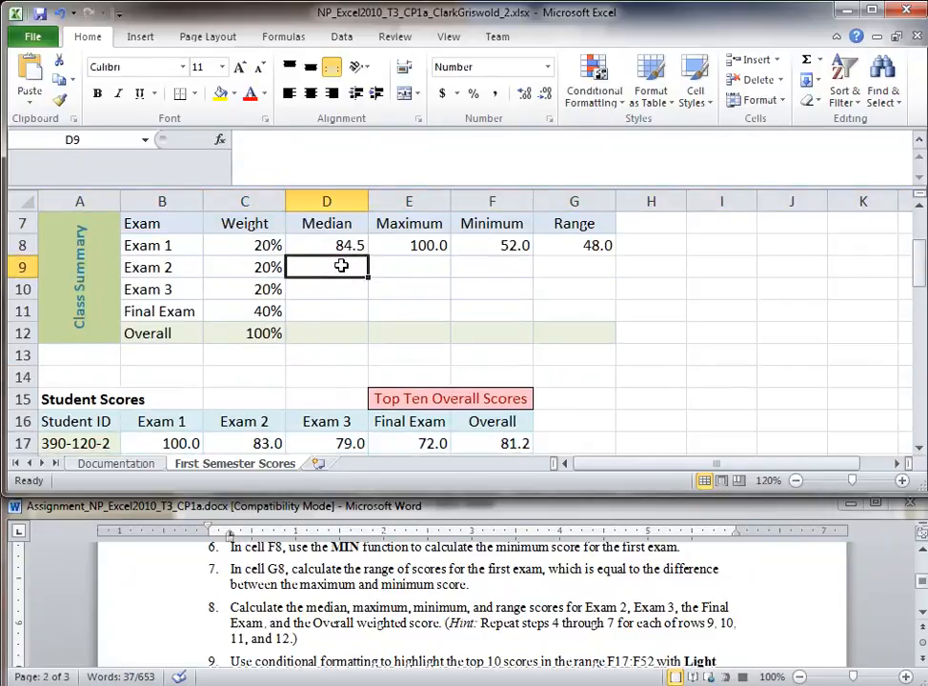
Step: Enter =MEDIAN(C17:C52) in D9 after fixing the range error, giving 81.5
{"action": "type", "text": "=Median"}
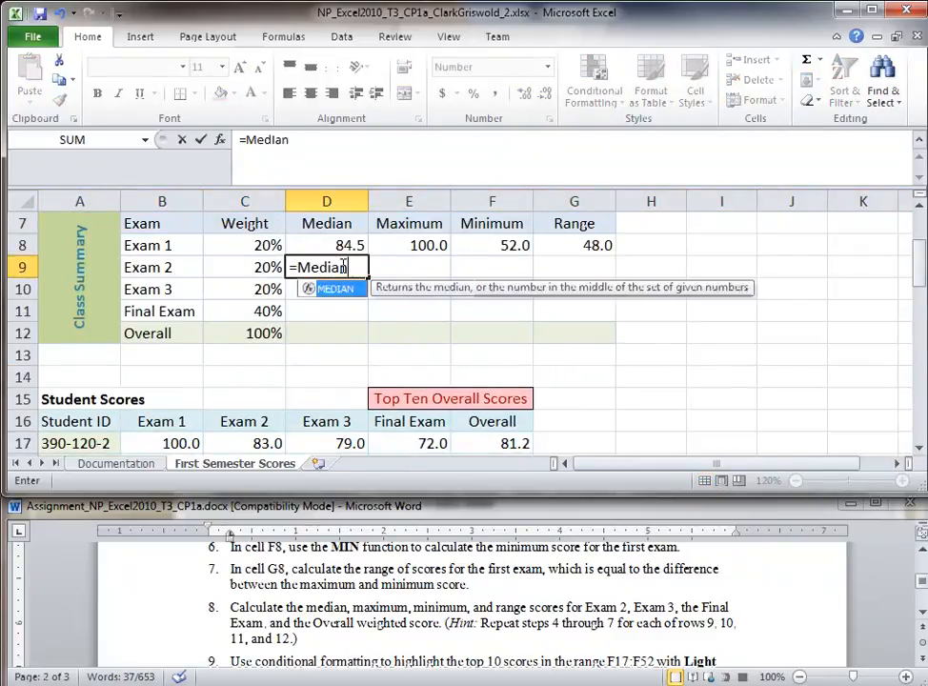
{"action": "type", "text": "(C17:52"}
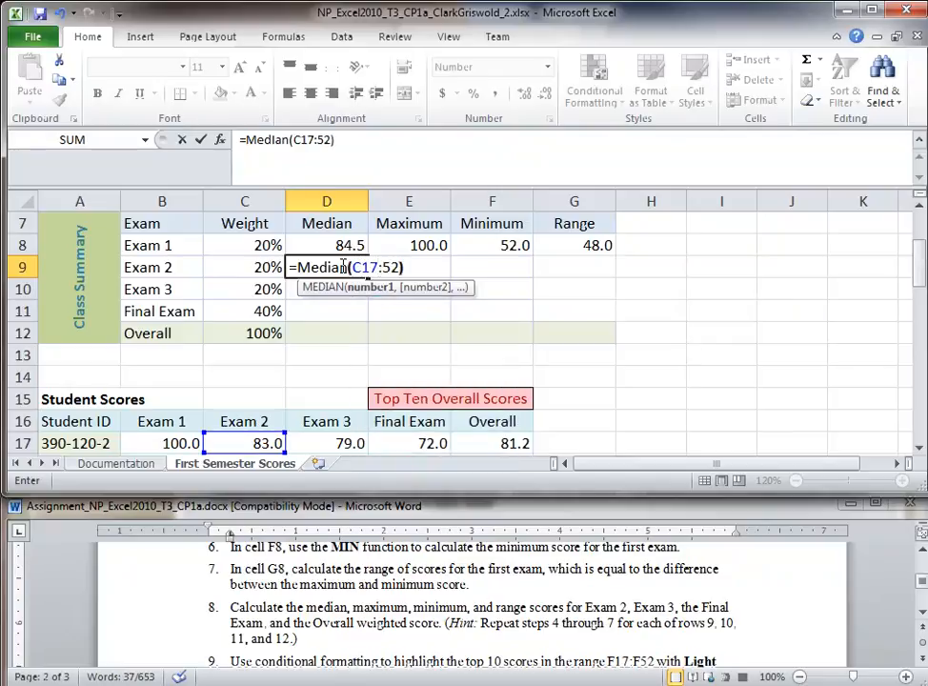
{"action": "key", "text": "Return"}
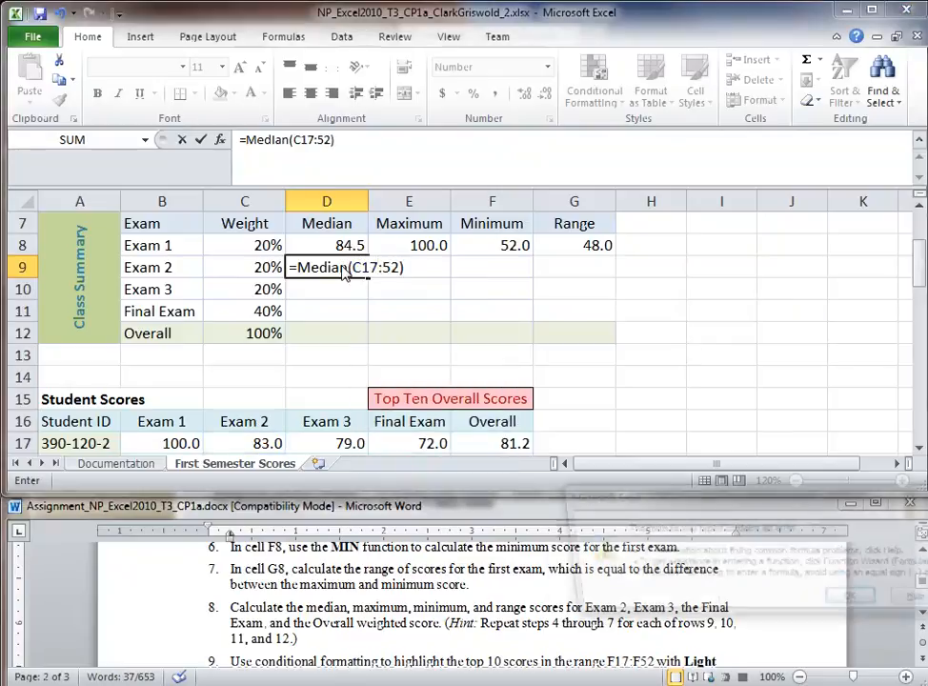
{"action": "key", "text": "Return"}
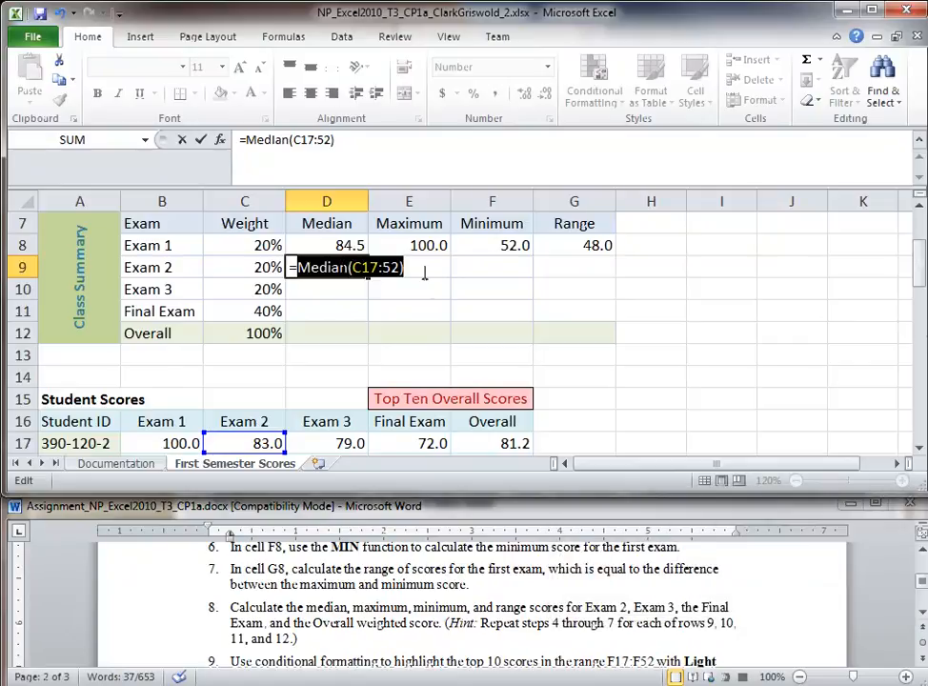
{"action": "left_click", "coordinate": [384, 269]}
{"action": "type", "text": "C"}
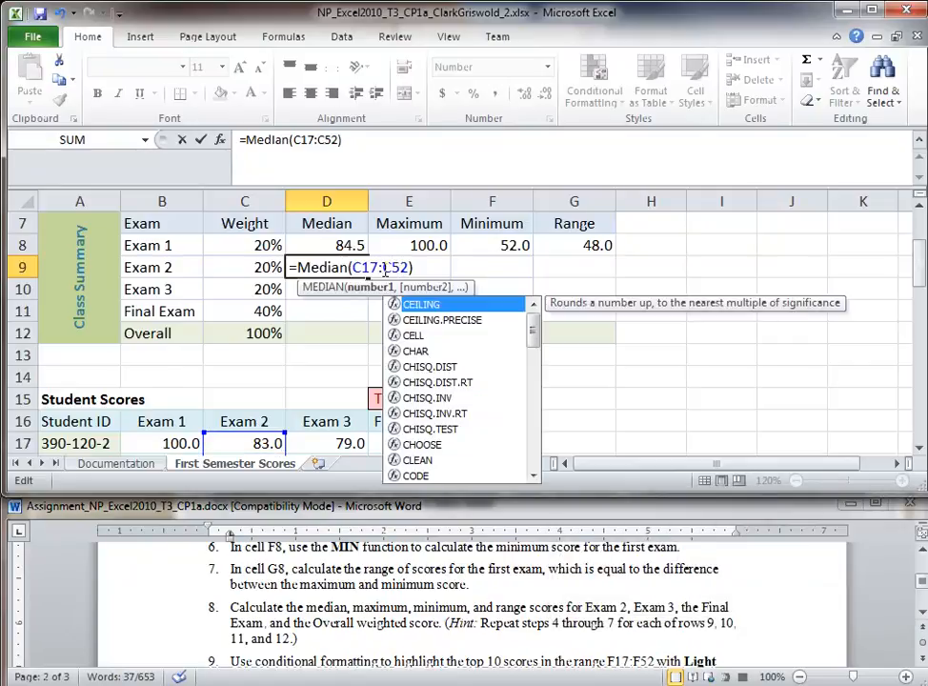
{"action": "key", "text": "Return"}
{"action": "key", "text": "Up"}
Step: Enter =MAX(C17:C52) in E9 and =MIN(C17:C52) in F9, giving 96.0 and 49.0
{"action": "key", "text": "Right"}
{"action": "type", "text": "="}
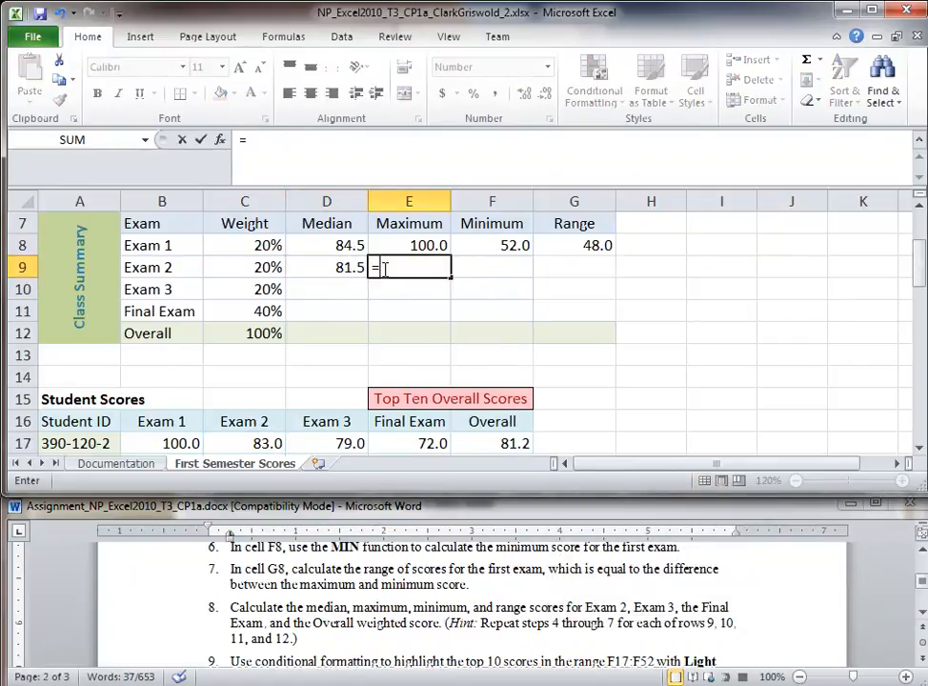
{"action": "type", "text": "Max(C"}
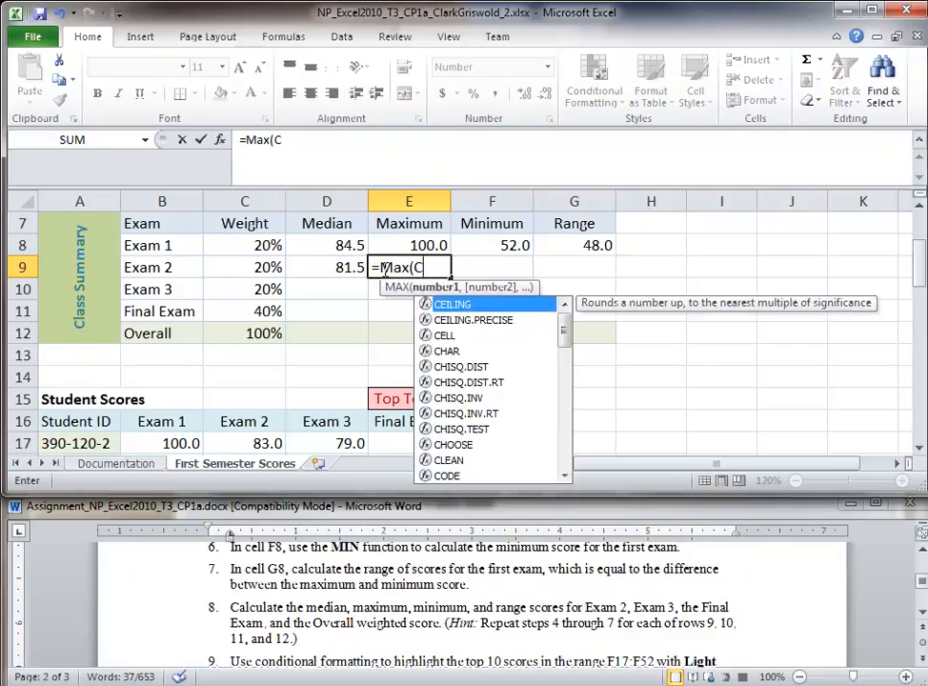
{"action": "type", "text": "17:C52"}
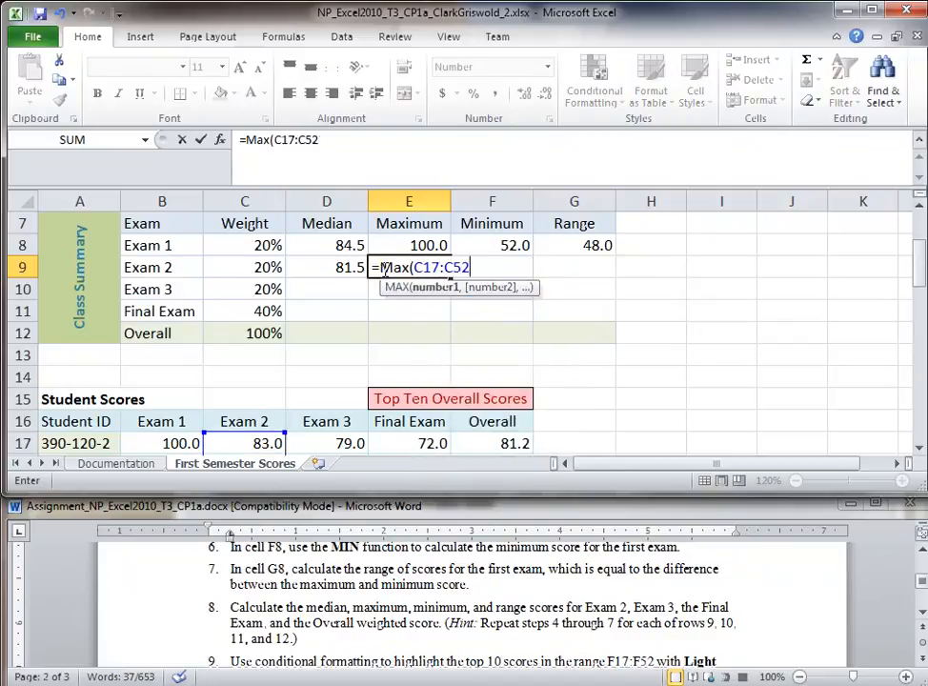
{"action": "key", "text": "Return"}
{"action": "key", "text": "Up"}
{"action": "key", "text": "Right"}
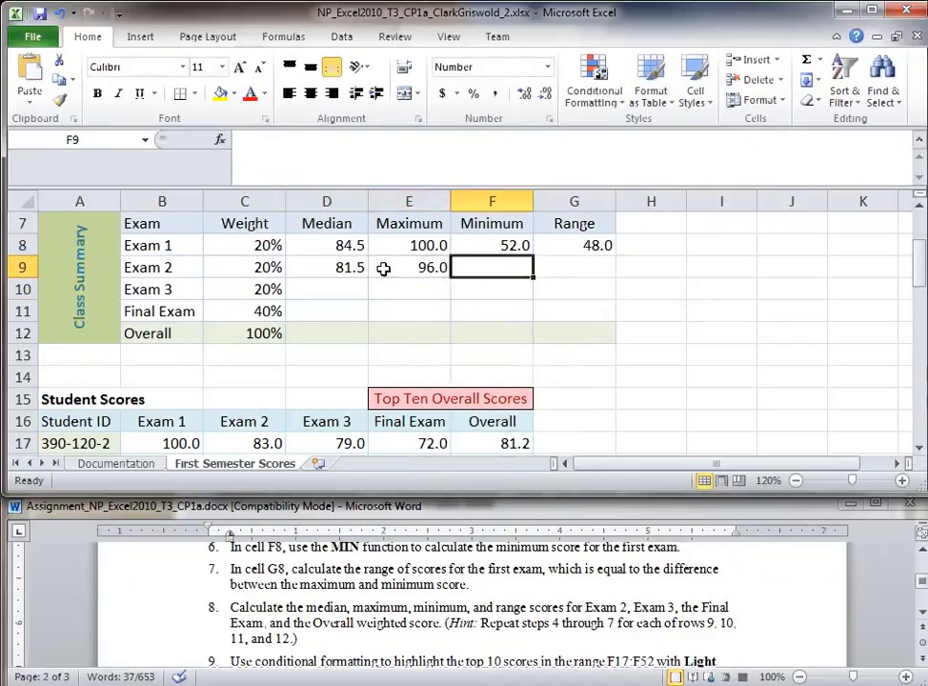
{"action": "type", "text": "=Min("}
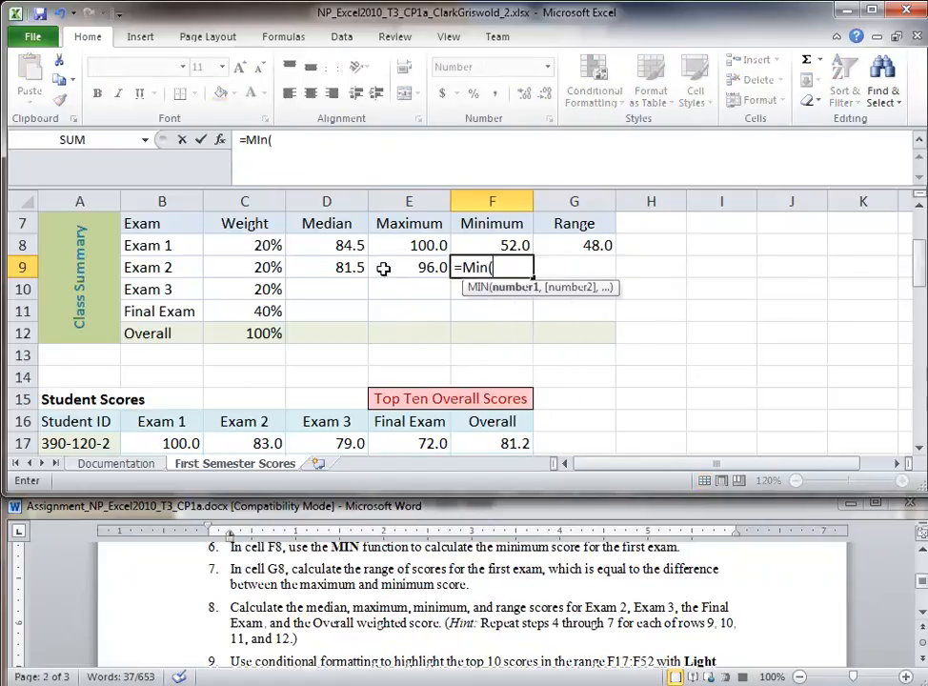
{"action": "type", "text": "C17:C52"}
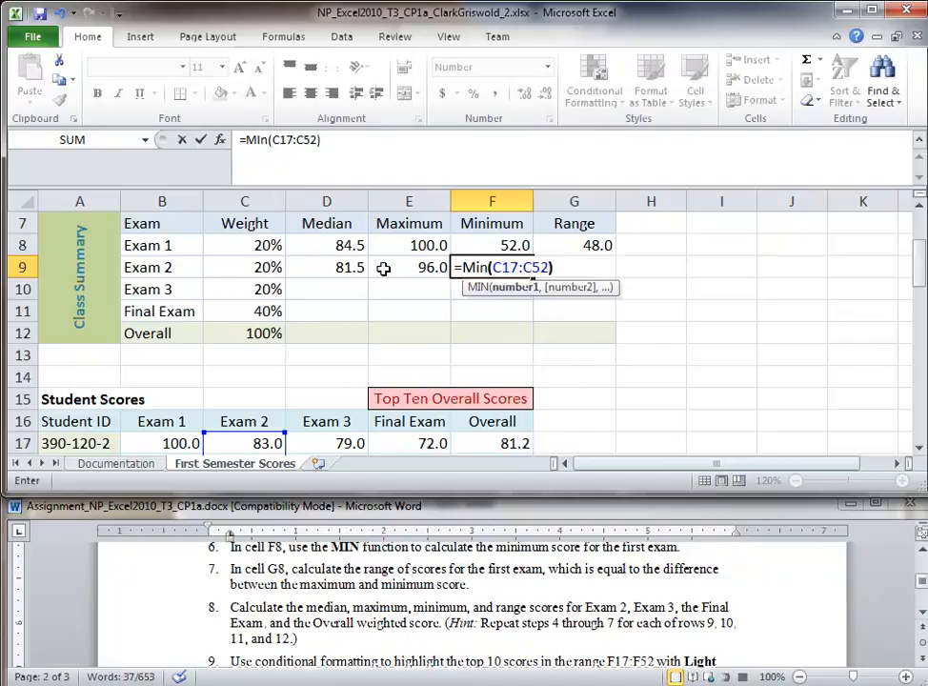
{"action": "type", "text": ")"}
{"action": "key", "text": "Return"}
Step: Enter =E9-F9 in G9 for an Exam 2 range of 47.0
{"action": "left_click", "coordinate": [565, 270]}
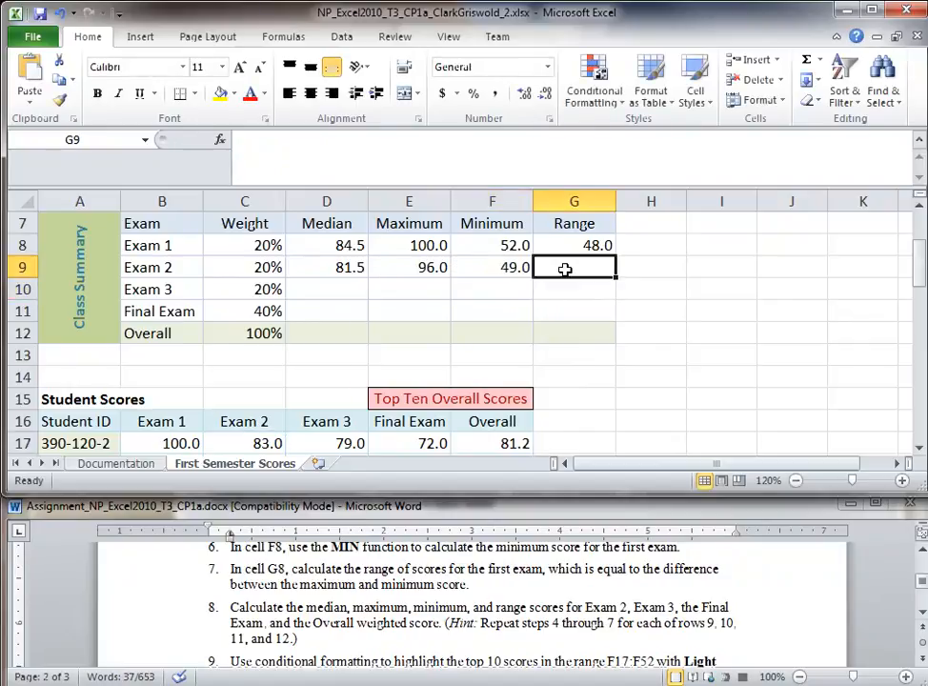
{"action": "type", "text": "="}
{"action": "left_click", "coordinate": [431, 270]}
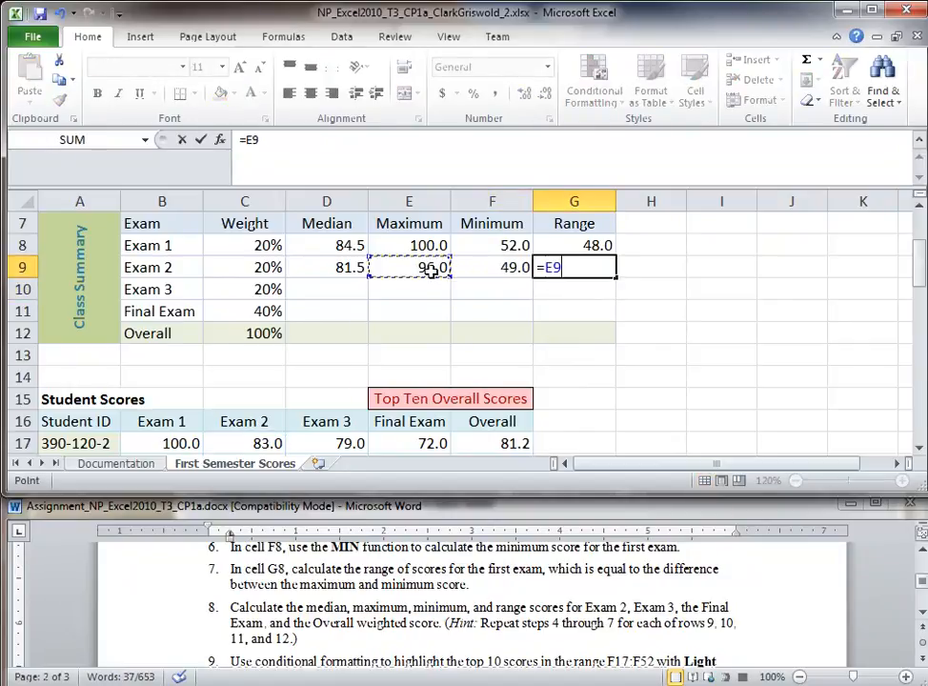
{"action": "type", "text": "-"}
{"action": "left_click", "coordinate": [512, 272]}
{"action": "key", "text": "Return"}
{"action": "left_click", "coordinate": [328, 295]}
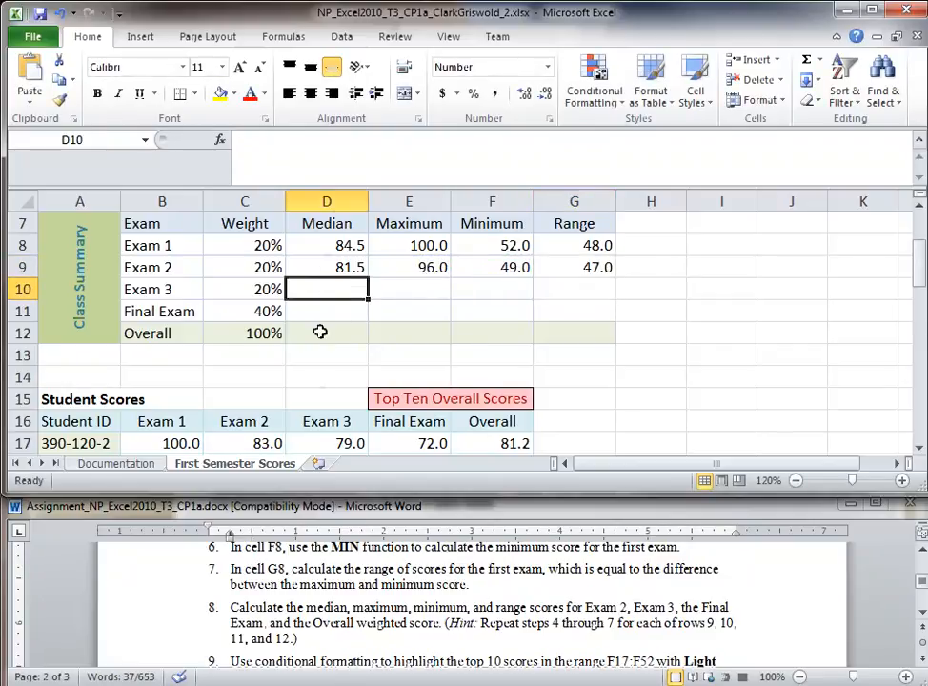
Step: Enter =MEDIAN(D17:D52) in D10 for an Exam 3 median of 82.0
{"action": "left_click", "coordinate": [327, 426]}
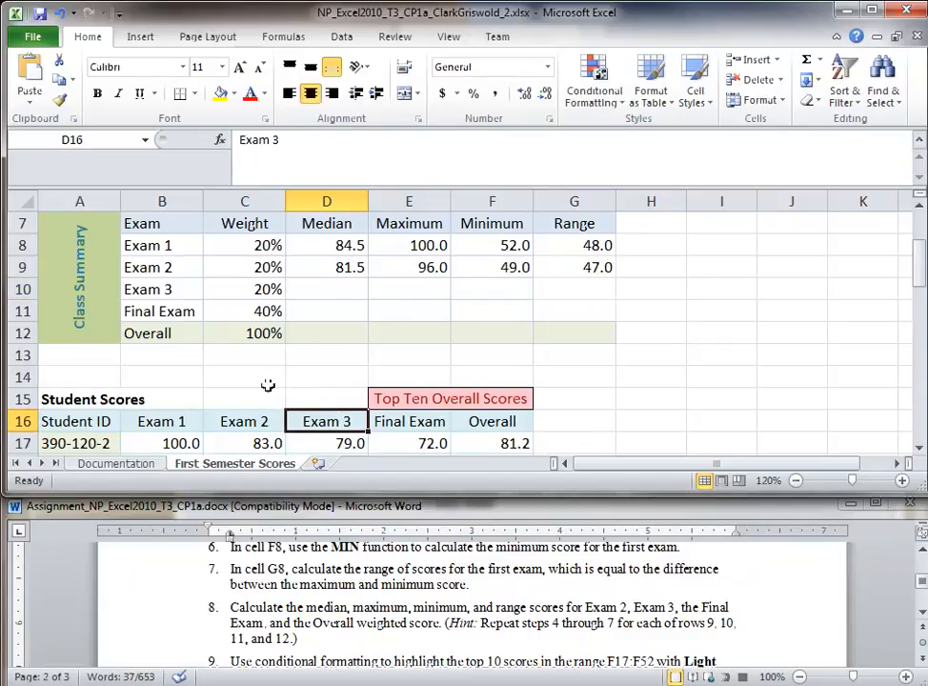
{"action": "left_click", "coordinate": [332, 293]}
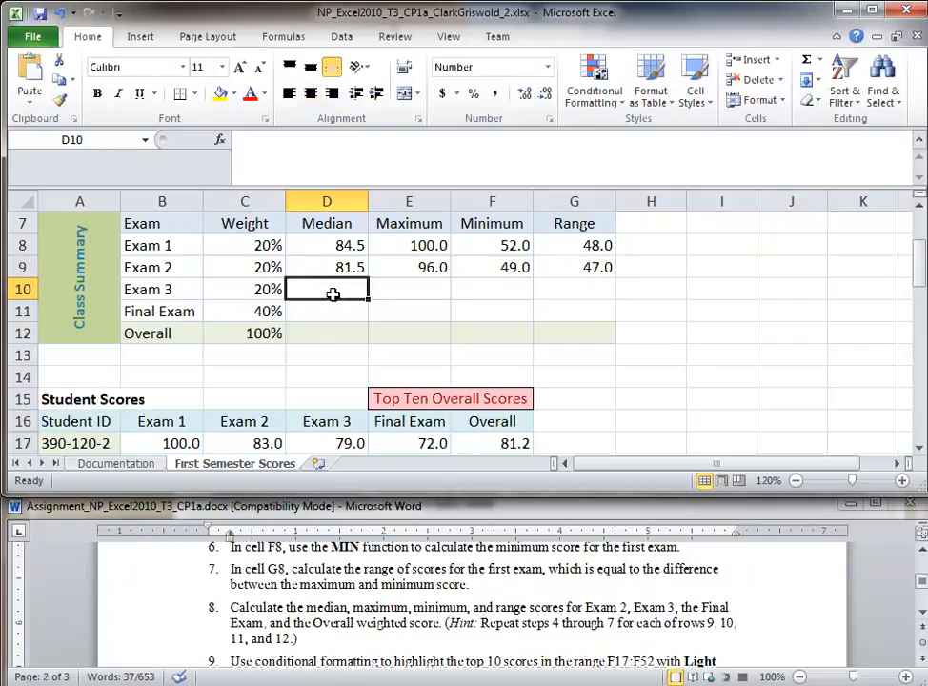
{"action": "type", "text": "=Median(D17:D52"}
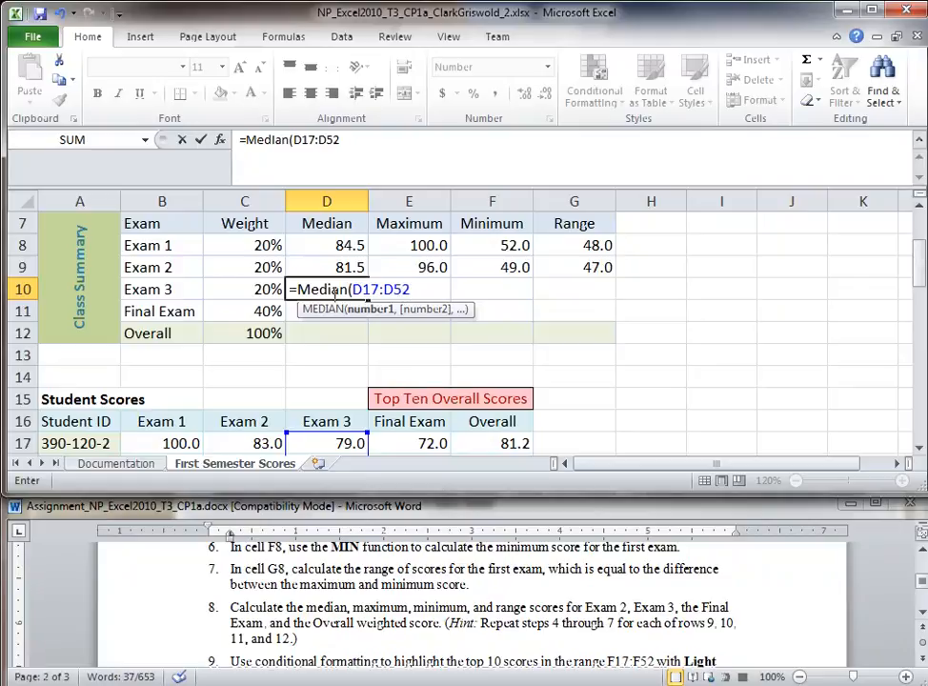
{"action": "key", "text": "Return"}
Step: Enter =MAX(D17:D52) in E10 and =MIN(D17:D52) in F10, giving 97.0 and 47.0
{"action": "key", "text": "Up"}
{"action": "key", "text": "Right"}
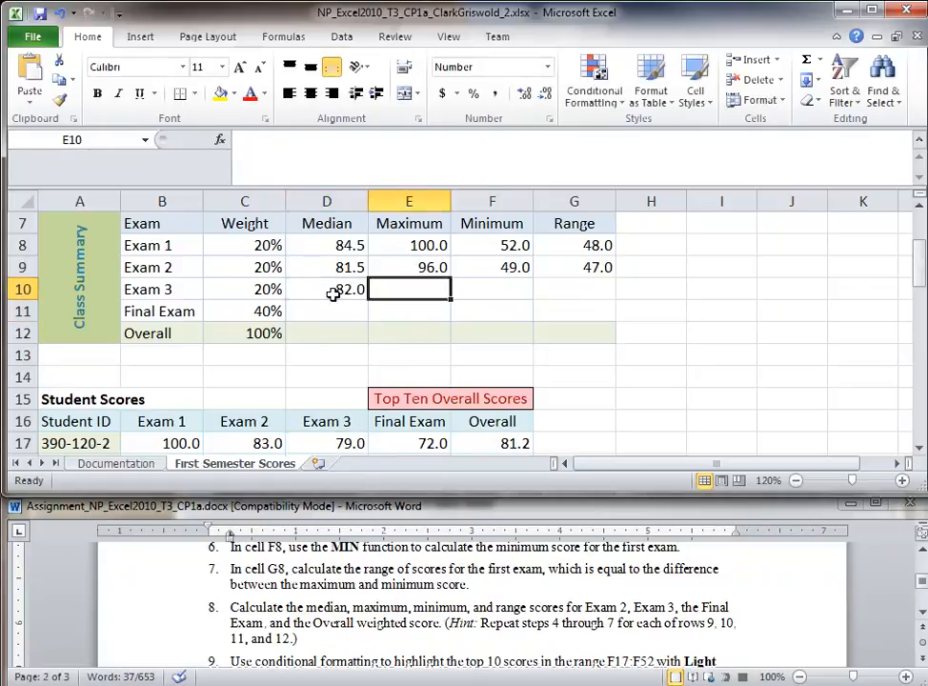
{"action": "type", "text": "=Max("}
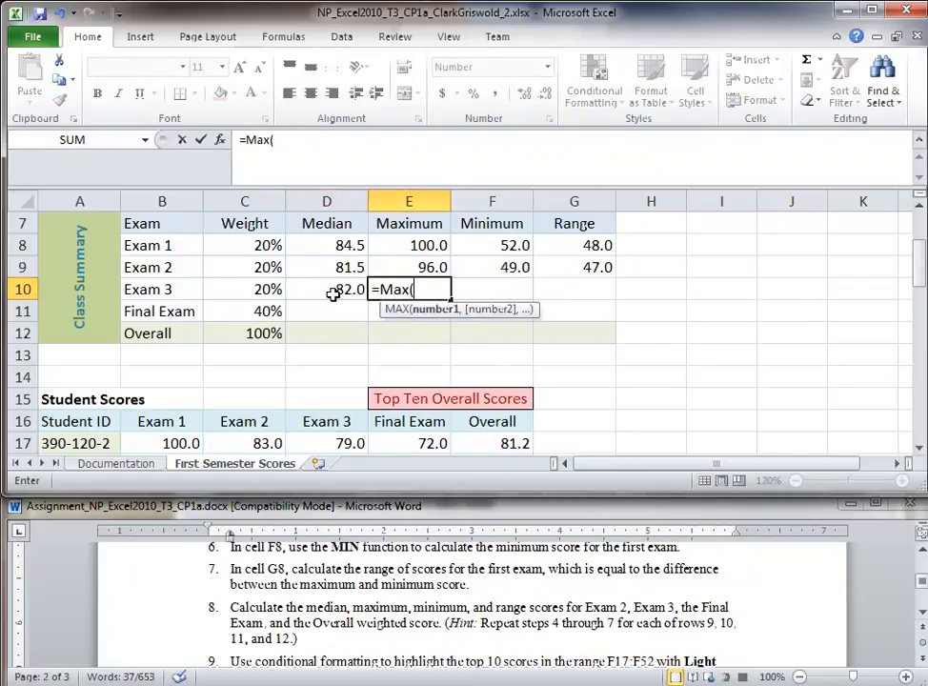
{"action": "type", "text": "D17:D52)"}
{"action": "key", "text": "Return"}
{"action": "key", "text": "Up"}
{"action": "key", "text": "Right"}
{"action": "type", "text": "=Min("}
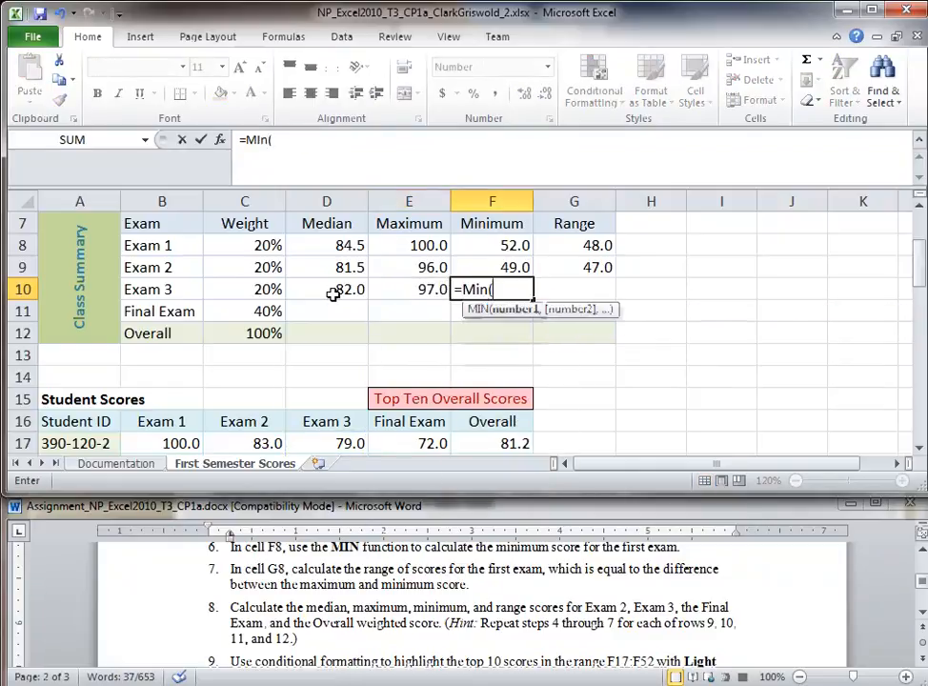
{"action": "type", "text": "D17:D52"}
{"action": "key", "text": "Return"}
Step: Enter =E10-F10 in G10 for an Exam 3 range of 50.0
{"action": "key", "text": "Up"}
{"action": "key", "text": "Right"}
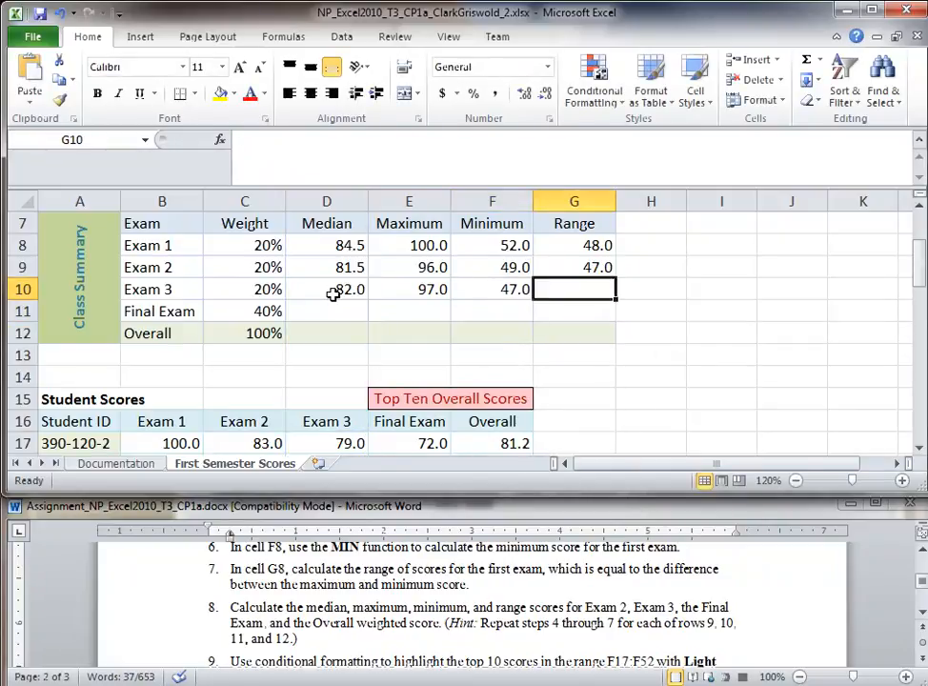
{"action": "type", "text": "="}
{"action": "left_click", "coordinate": [431, 291]}
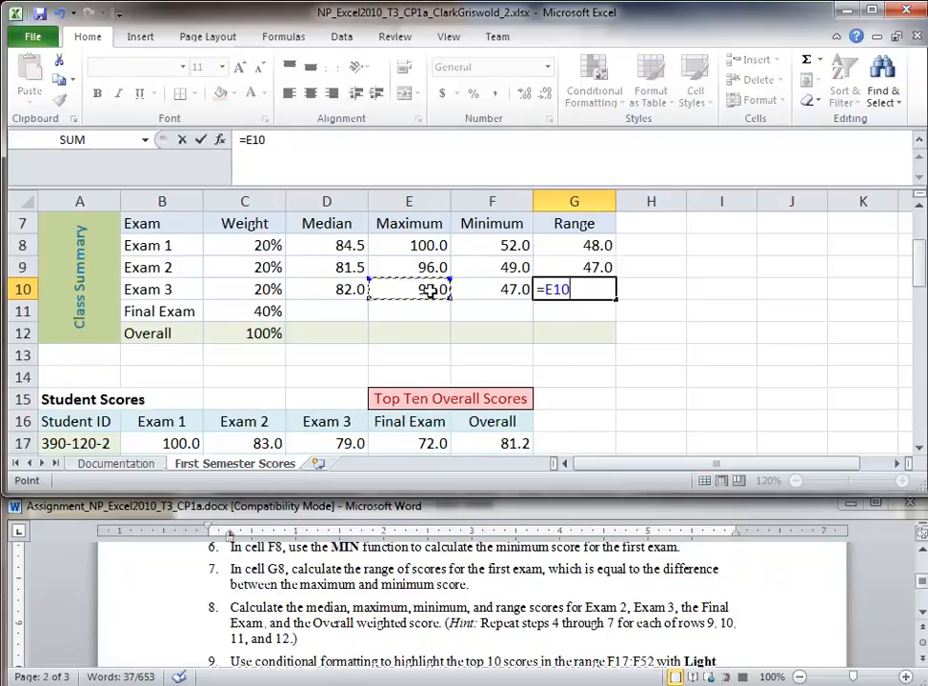
{"action": "type", "text": "-"}
{"action": "left_click", "coordinate": [522, 288]}
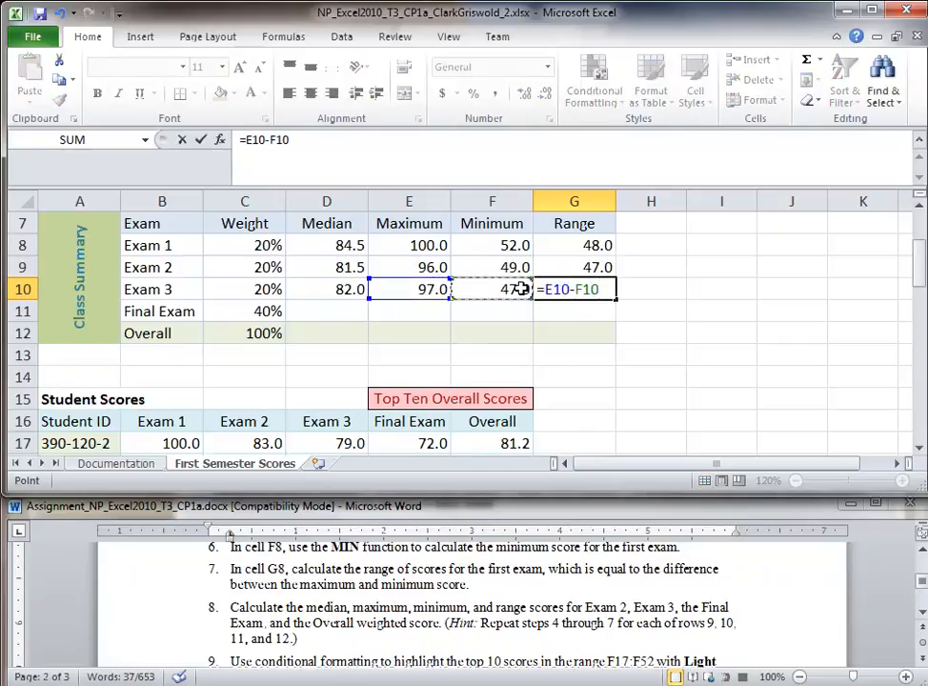
{"action": "key", "text": "Return"}
{"action": "key", "text": "Down"}
{"action": "key", "text": "Left"}
{"action": "key", "text": "Left"}
{"action": "key", "text": "Left"}
{"action": "key", "text": "Up"}
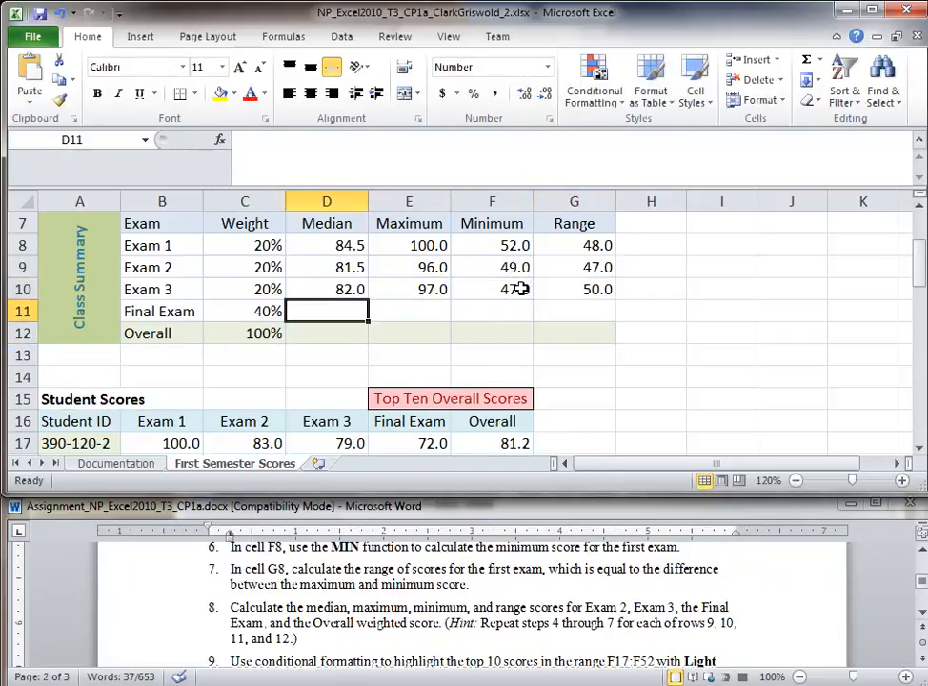
Step: Enter =MEDIAN(E17:E52) in D11 for the Final Exam median, fixing the missing column letter
{"action": "left_click", "coordinate": [408, 425]}
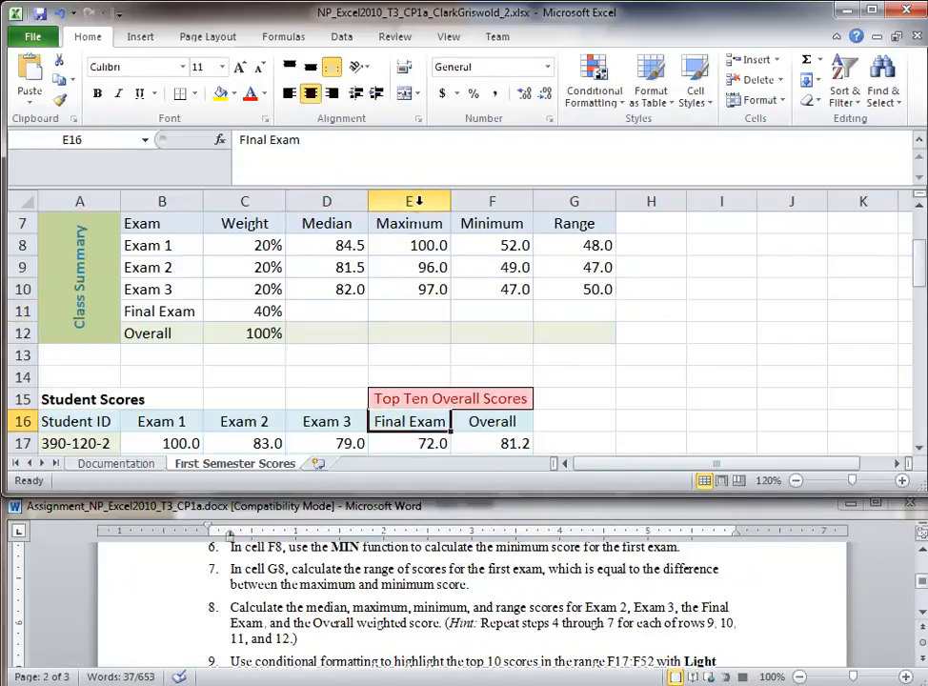
{"action": "left_click", "coordinate": [341, 307]}
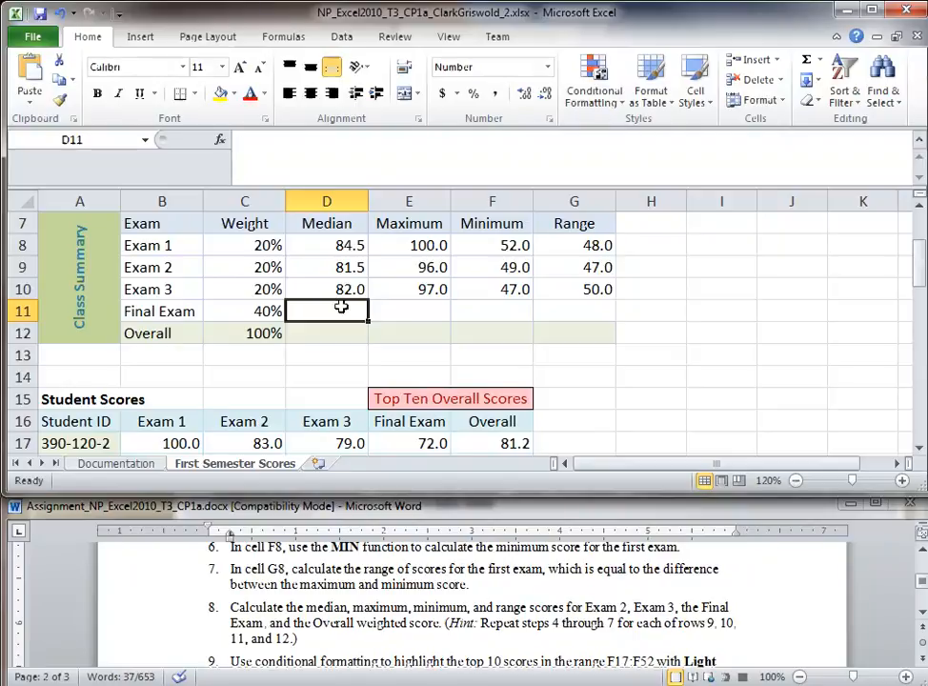
{"action": "type", "text": "=Median("}
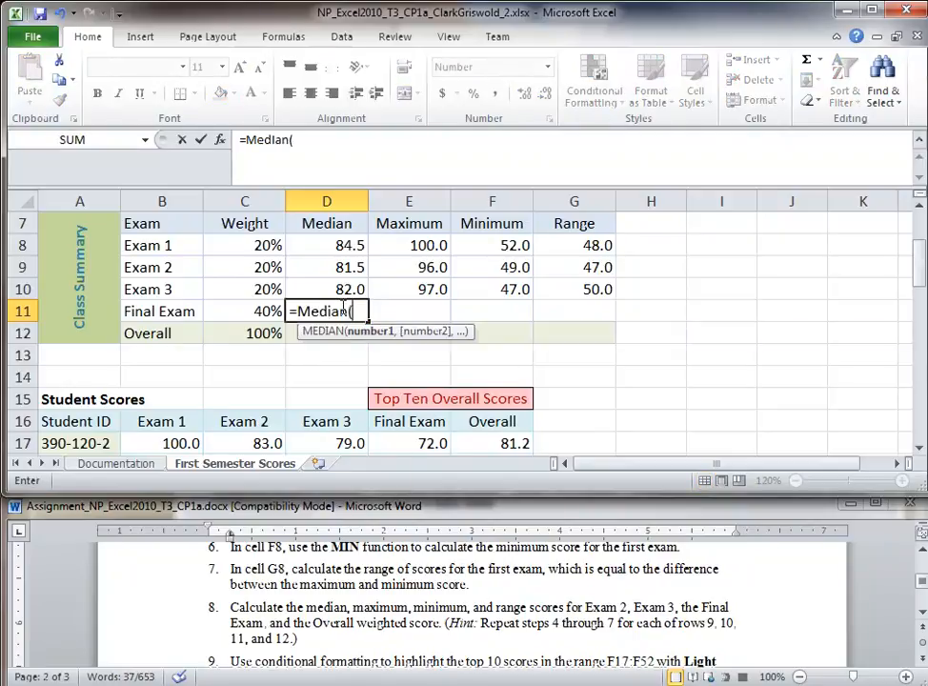
{"action": "type", "text": "E17:52)"}
{"action": "key", "text": "Return"}
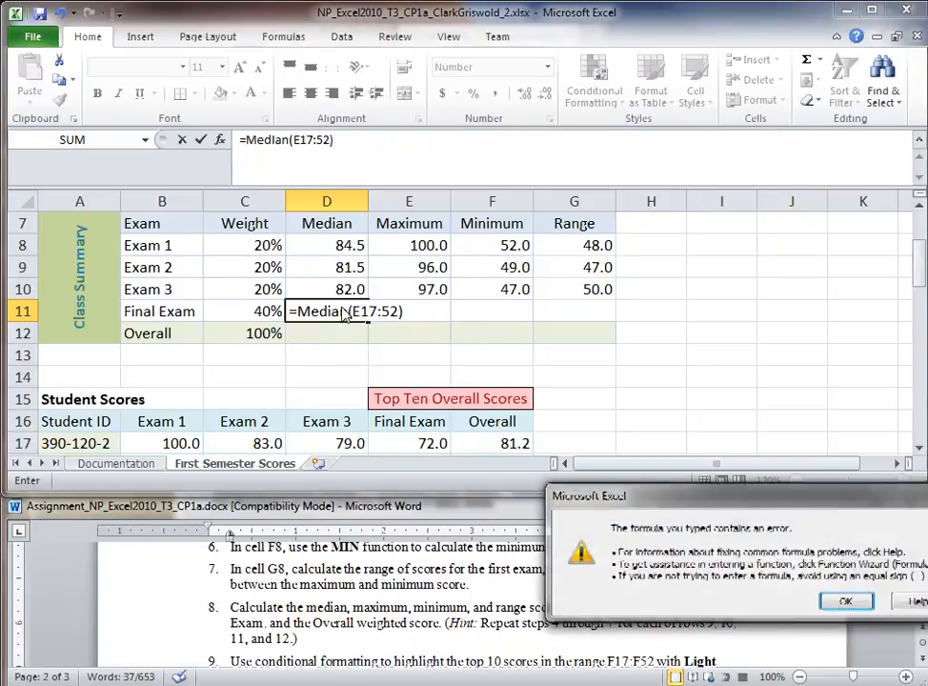
{"action": "key", "text": "Return"}
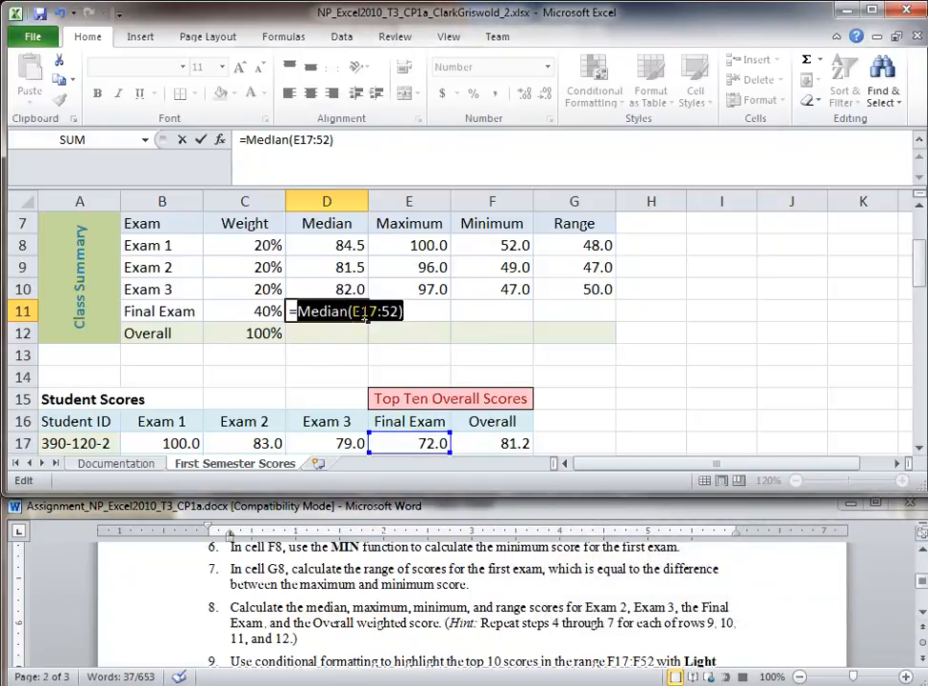
{"action": "left_click", "coordinate": [384, 315]}
{"action": "type", "text": "E"}
{"action": "key", "text": "Return"}
Step: Enter =MAX(E17:E52) and =MIN(E17:E52) in E11 and F11 for the Final Exam
{"action": "left_click", "coordinate": [383, 314]}
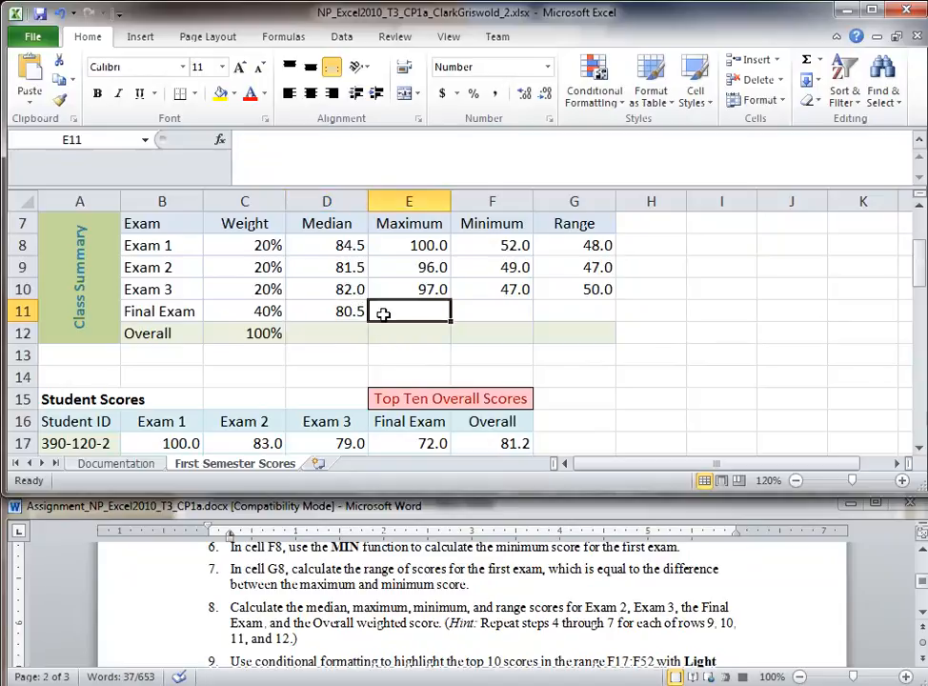
{"action": "type", "text": "=Max(E17:E52"}
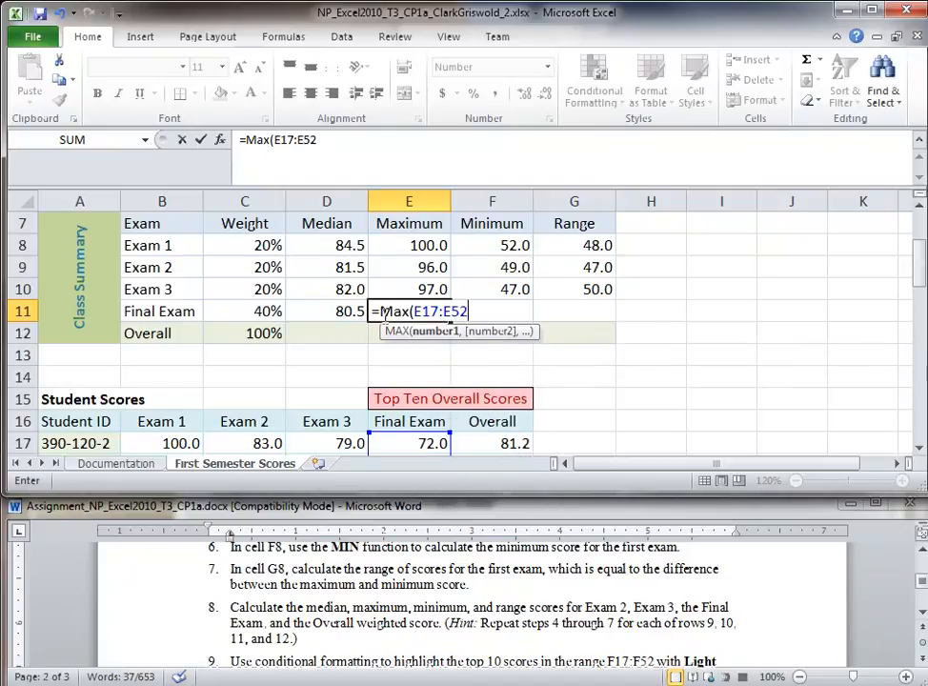
{"action": "key", "text": "Return"}
{"action": "key", "text": "Right"}
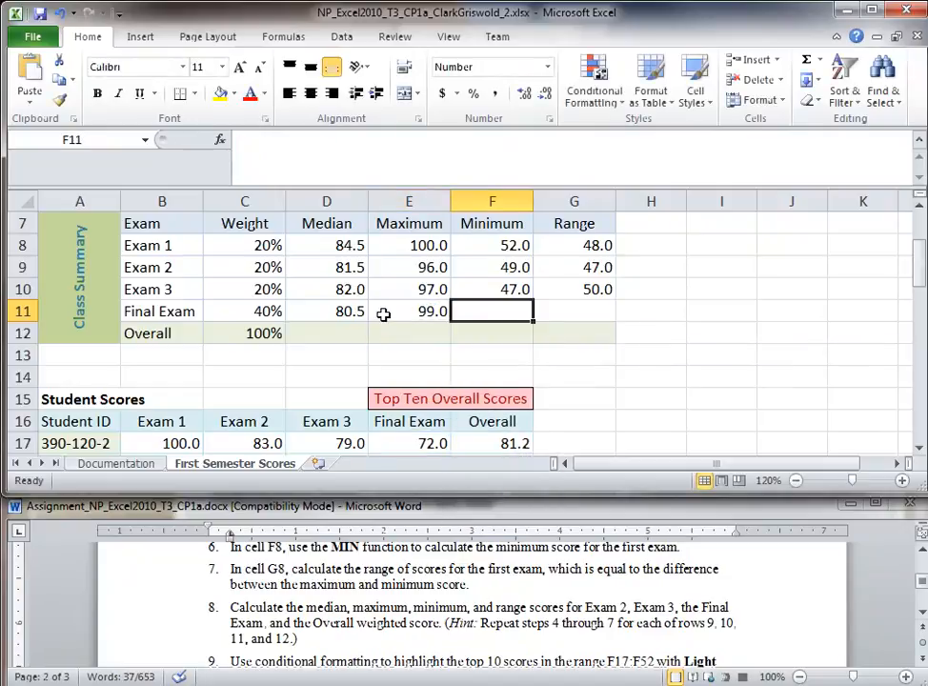
{"action": "type", "text": "=MIN(#"}
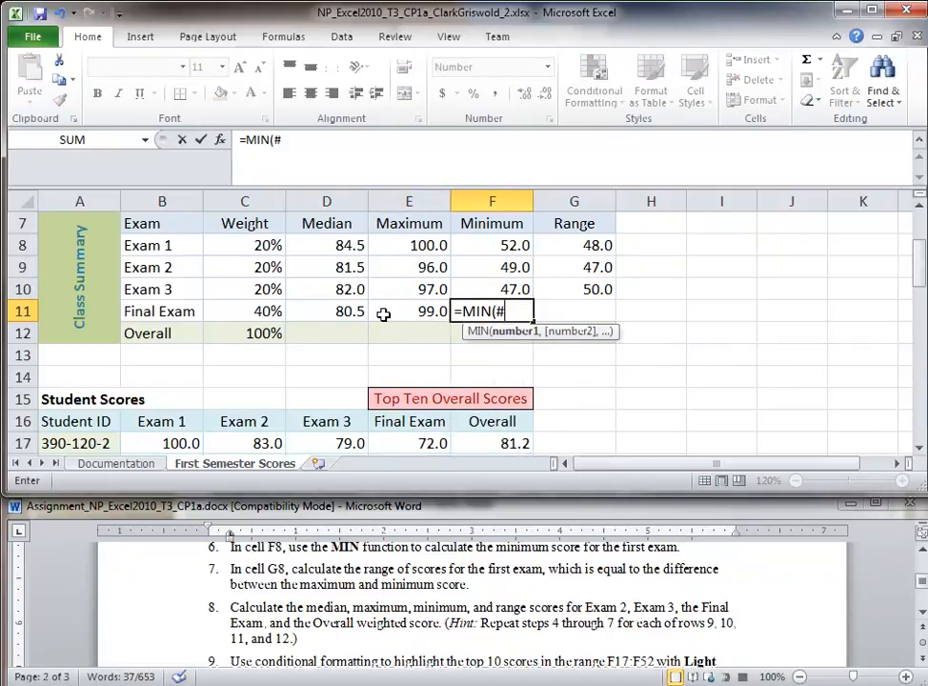
{"action": "key", "text": "BackSpace"}
{"action": "type", "text": "E17:E52"}
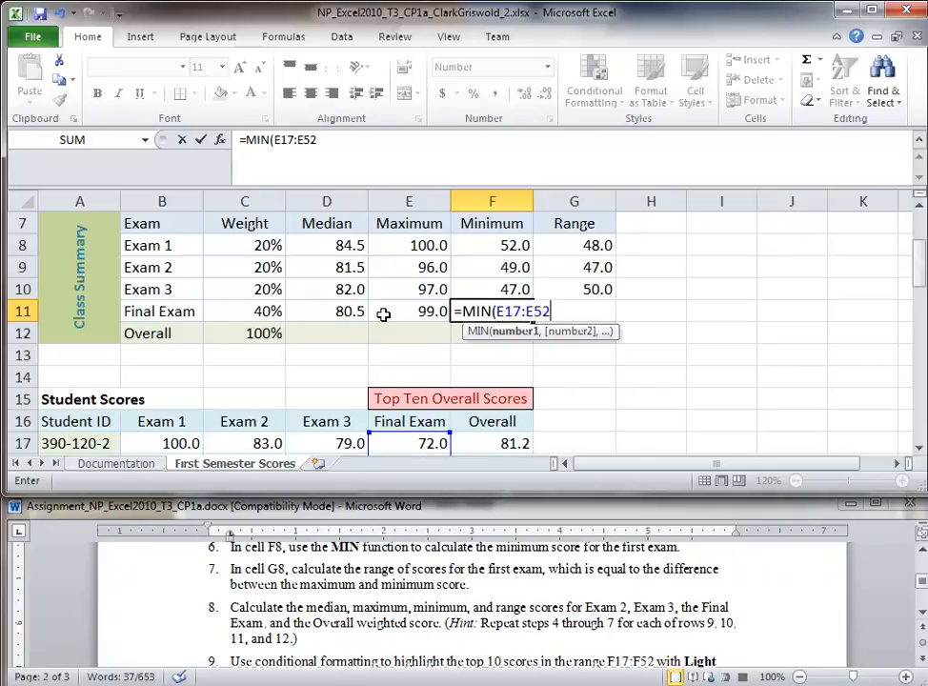
{"action": "type", "text": ")"}
{"action": "key", "text": "Return"}
Step: Compute the Final Exam range in G11 as =E11-F11
{"action": "key", "text": "Up"}
{"action": "key", "text": "Right"}
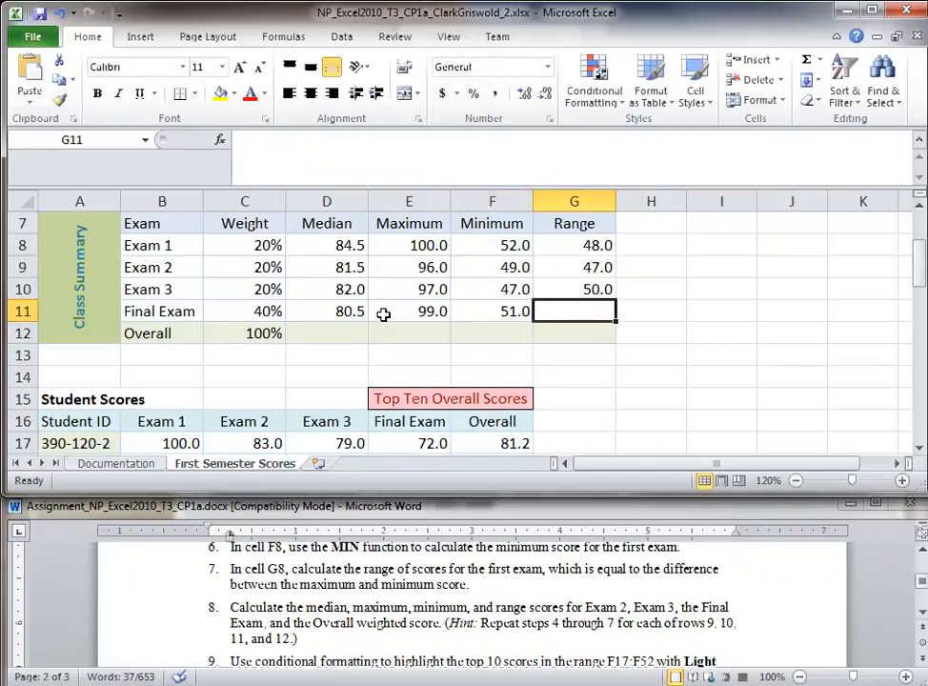
{"action": "type", "text": "="}
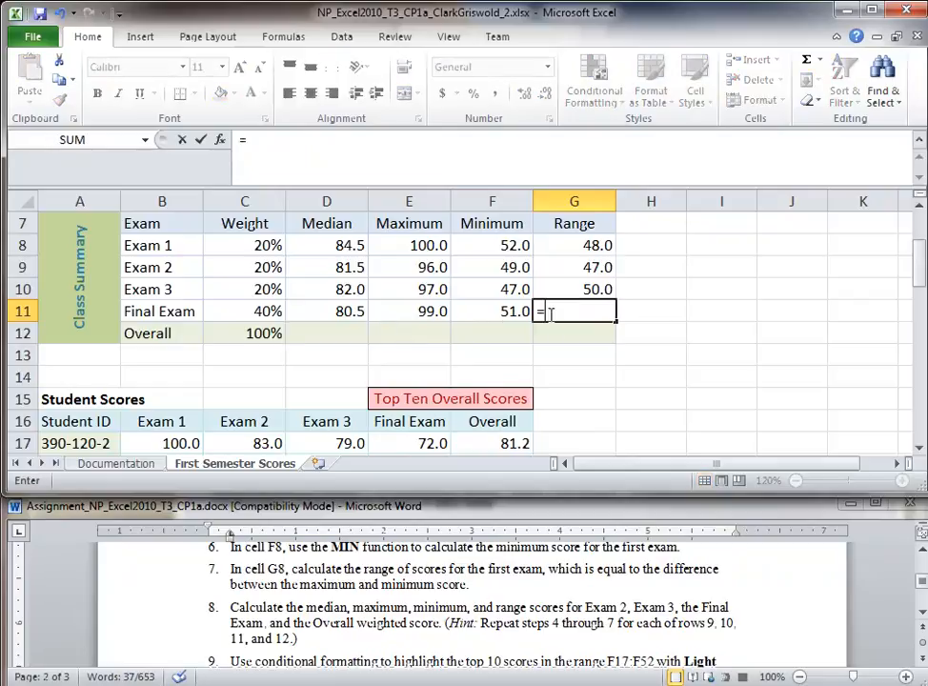
{"action": "left_click", "coordinate": [419, 316]}
{"action": "type", "text": "-"}
{"action": "left_click", "coordinate": [481, 316]}
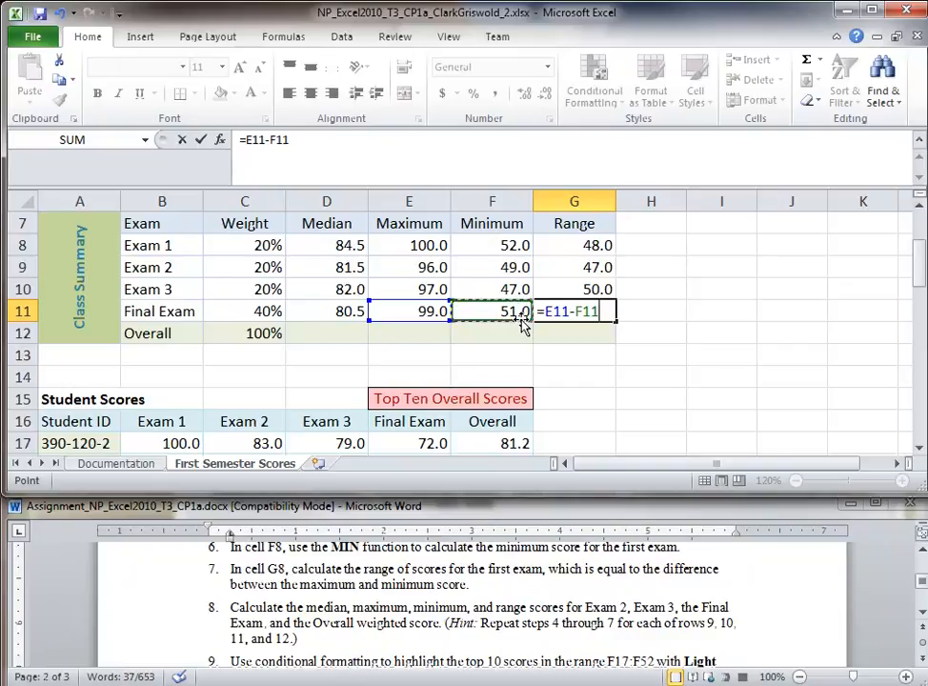
{"action": "key", "text": "Return"}
{"action": "double_click", "coordinate": [154, 604]}
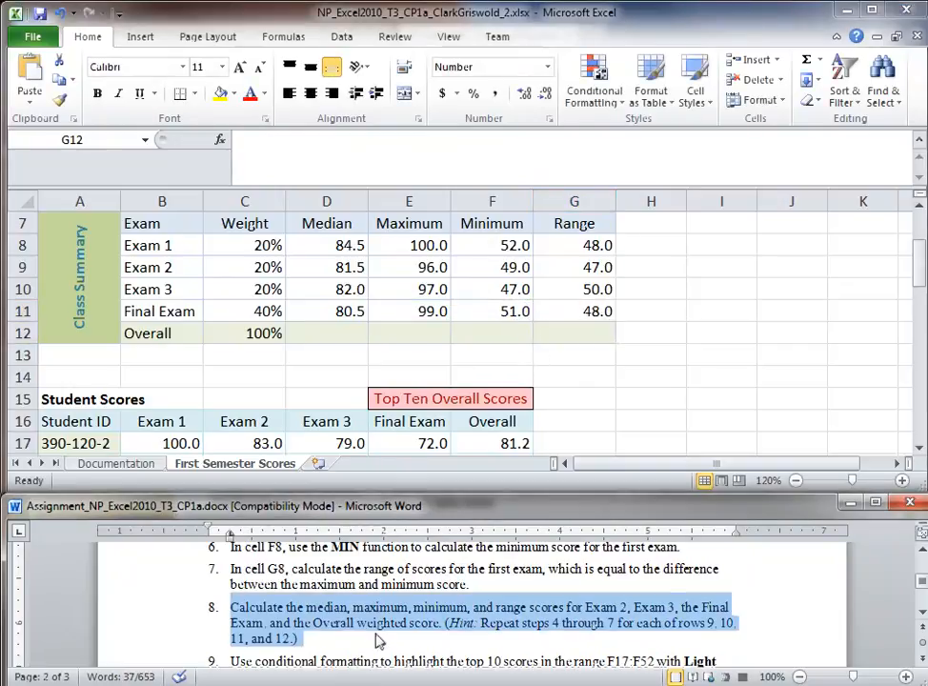
{"action": "scroll", "coordinate": [127, 612], "scroll_direction": "down", "scroll_amount": 1}
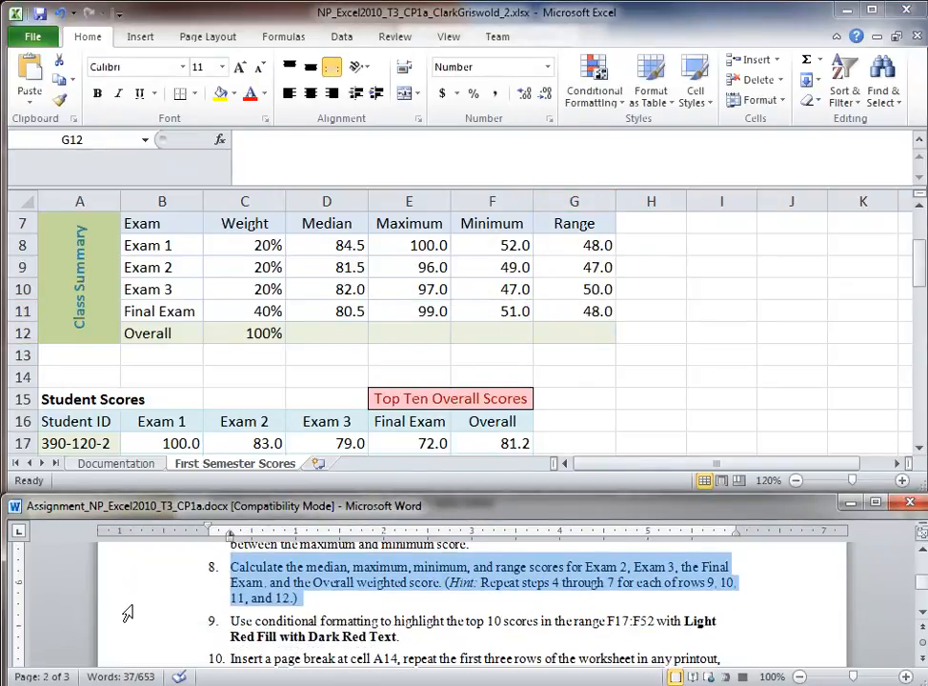
{"action": "double_click", "coordinate": [126, 636]}
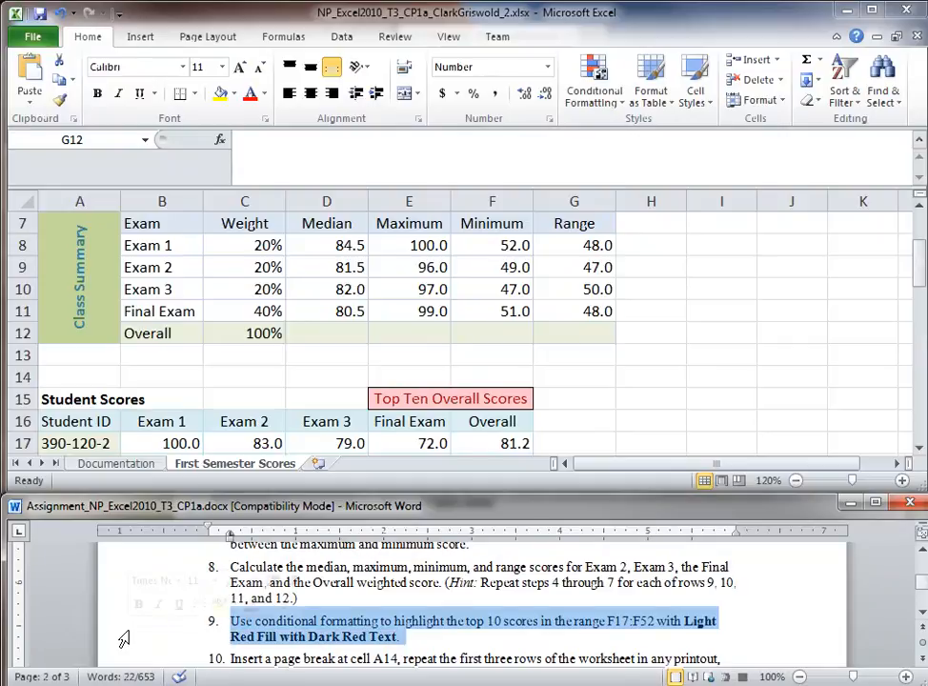
{"action": "left_click", "coordinate": [295, 583]}
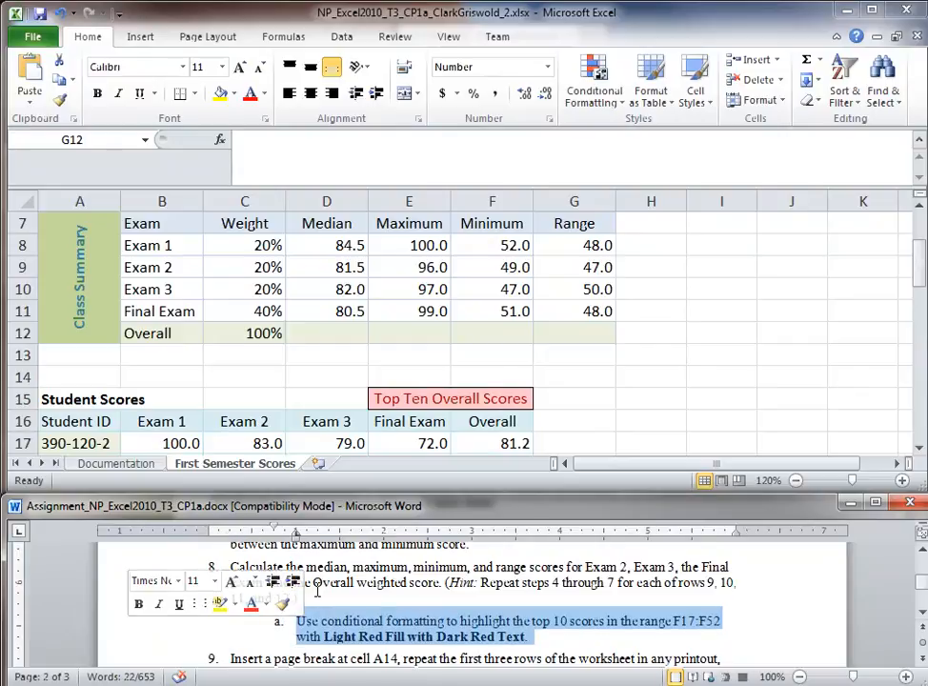
{"action": "key", "text": "ctrl+z"}
{"action": "left_click_drag", "start_coordinate": [271, 583], "coordinate": [417, 587]}
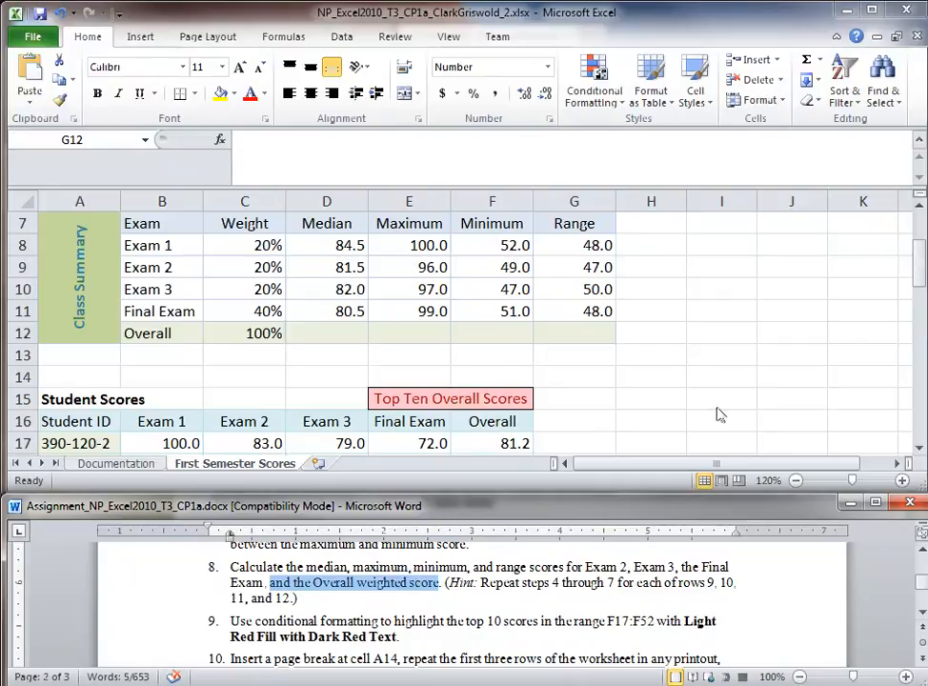
{"action": "left_click", "coordinate": [243, 341]}
{"action": "left_click", "coordinate": [250, 334]}
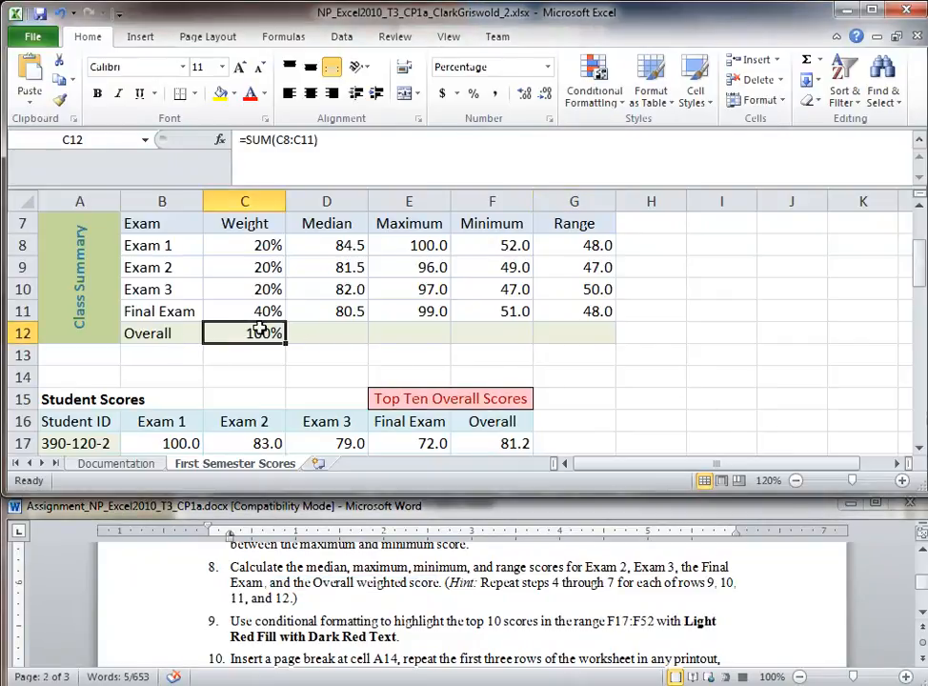
{"action": "left_click", "coordinate": [496, 419]}
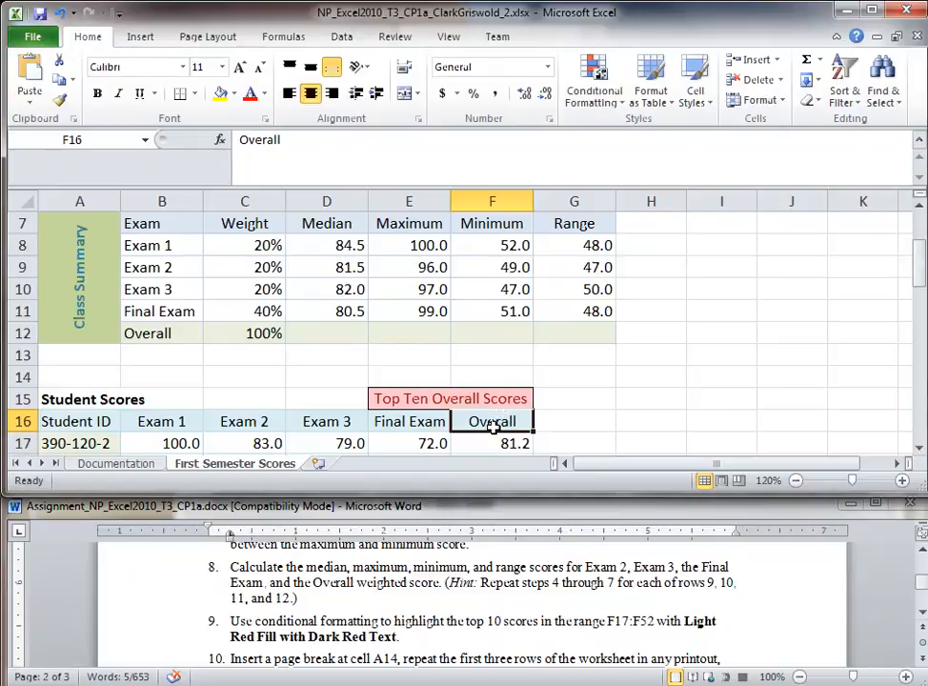
{"action": "left_click", "coordinate": [338, 335]}
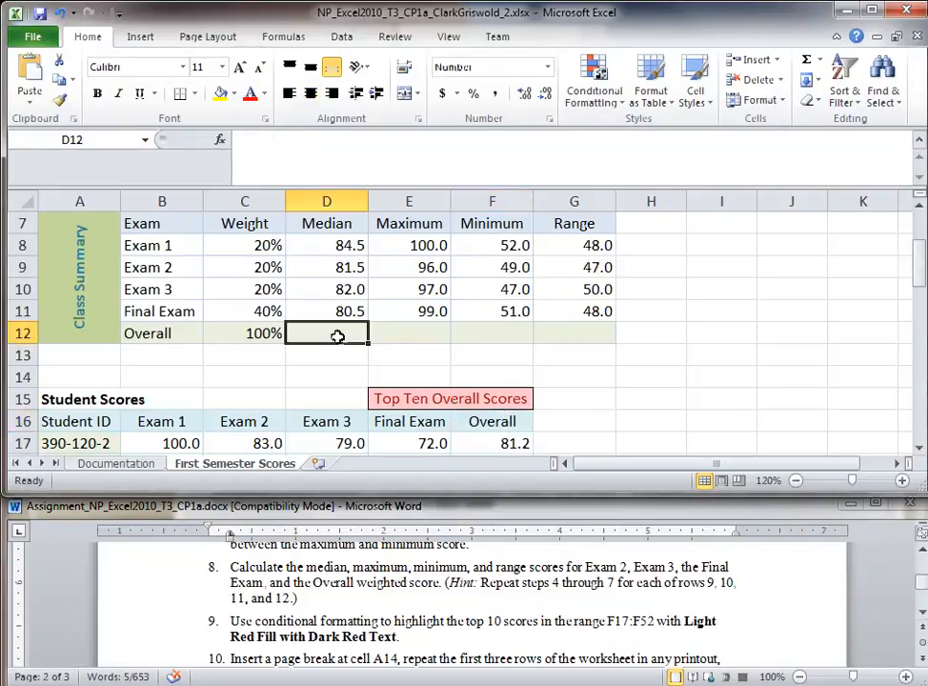
Step: Enter =MEDIAN, =MAX and =MIN over F17:F52 in D12:F12 for the Overall row
{"action": "type", "text": "="}
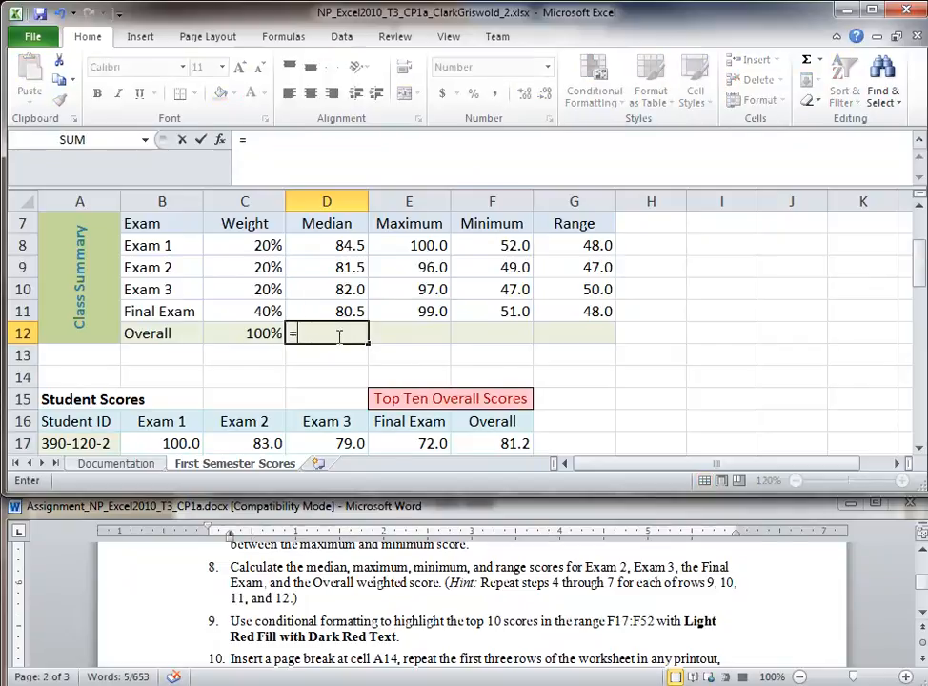
{"action": "type", "text": "Median(F"}
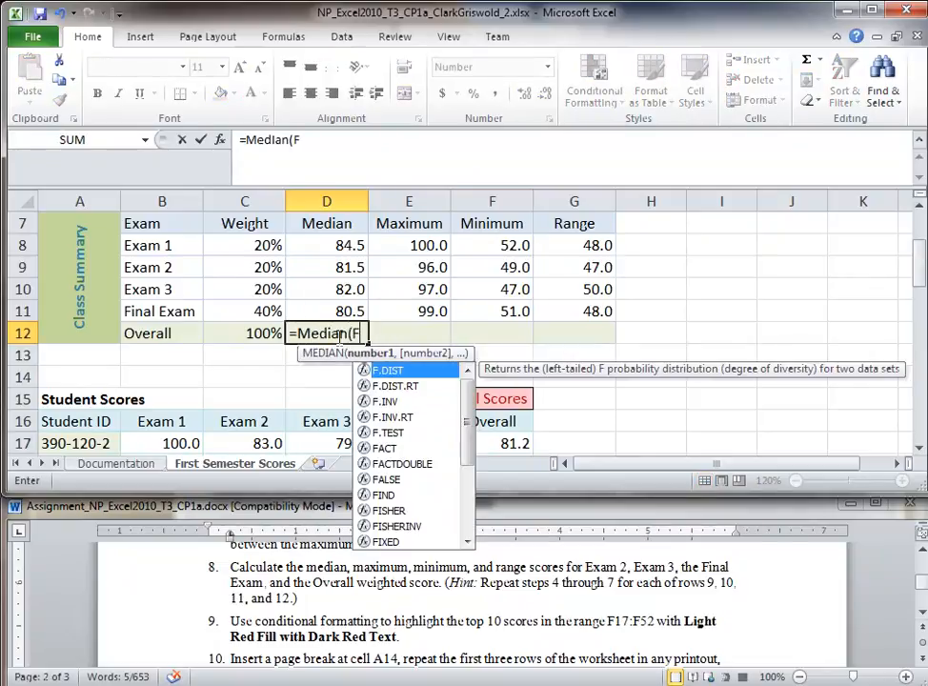
{"action": "type", "text": "17:F52)"}
{"action": "key", "text": "Return"}
{"action": "key", "text": "Up"}
{"action": "key", "text": "Right"}
{"action": "type", "text": "=Max"}
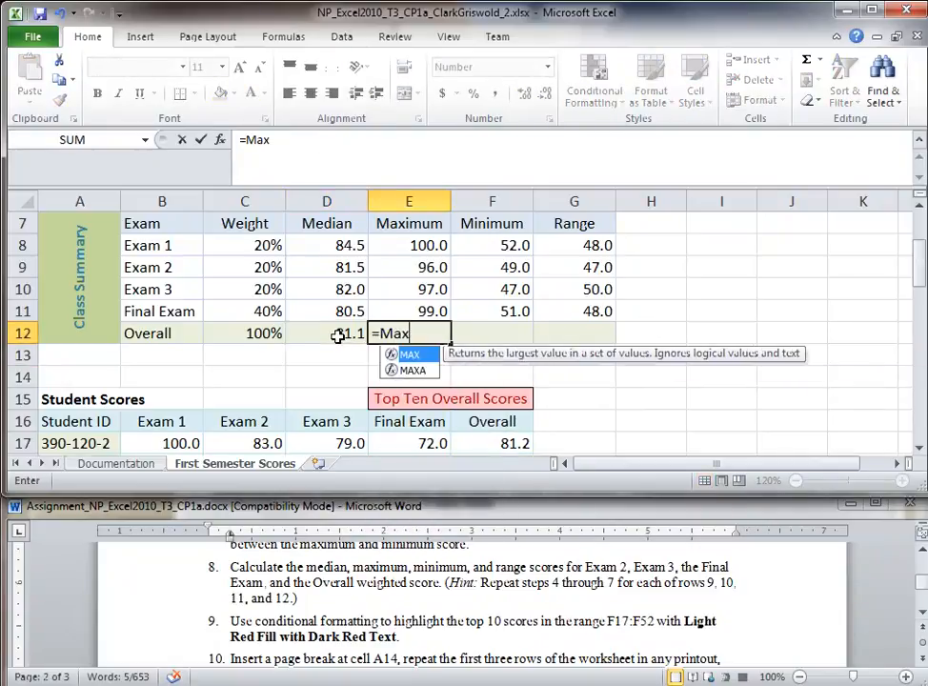
{"action": "type", "text": "(F1"}
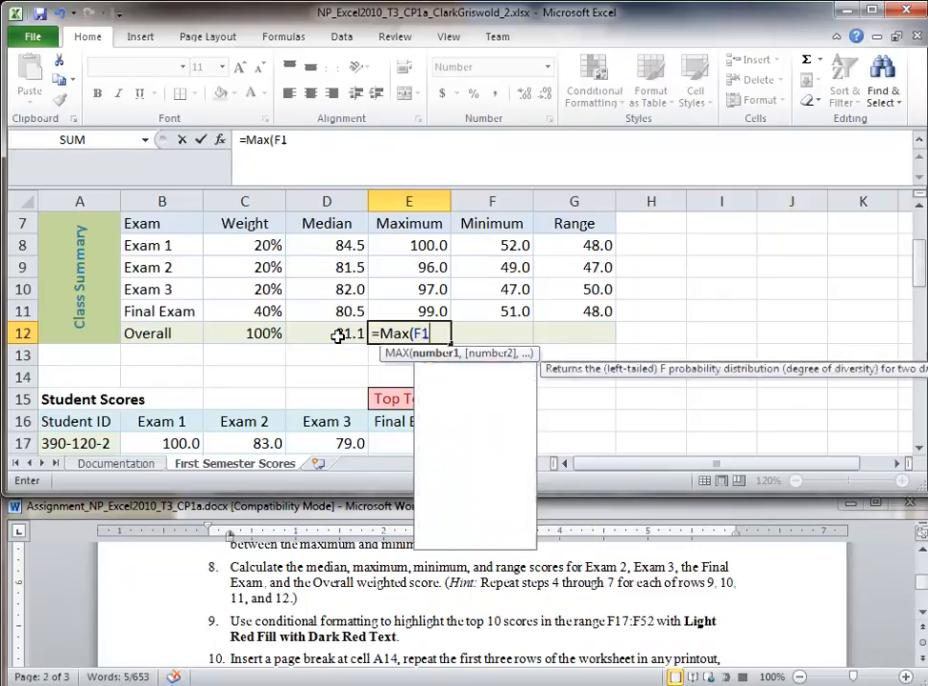
{"action": "type", "text": "7:F52"}
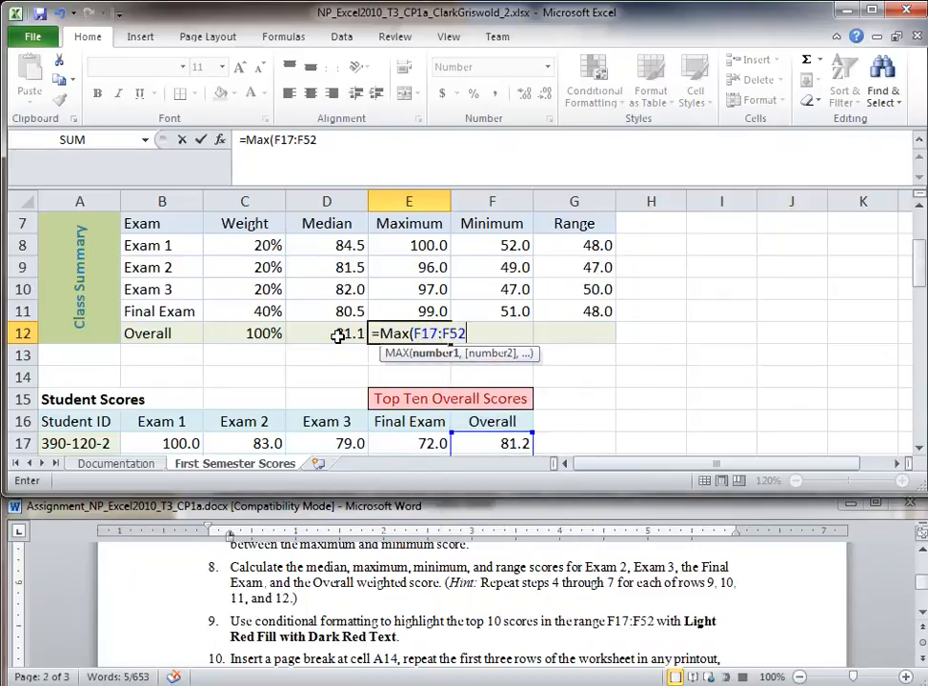
{"action": "key", "text": "Return"}
{"action": "key", "text": "Up"}
{"action": "key", "text": "Right"}
{"action": "type", "text": "="}
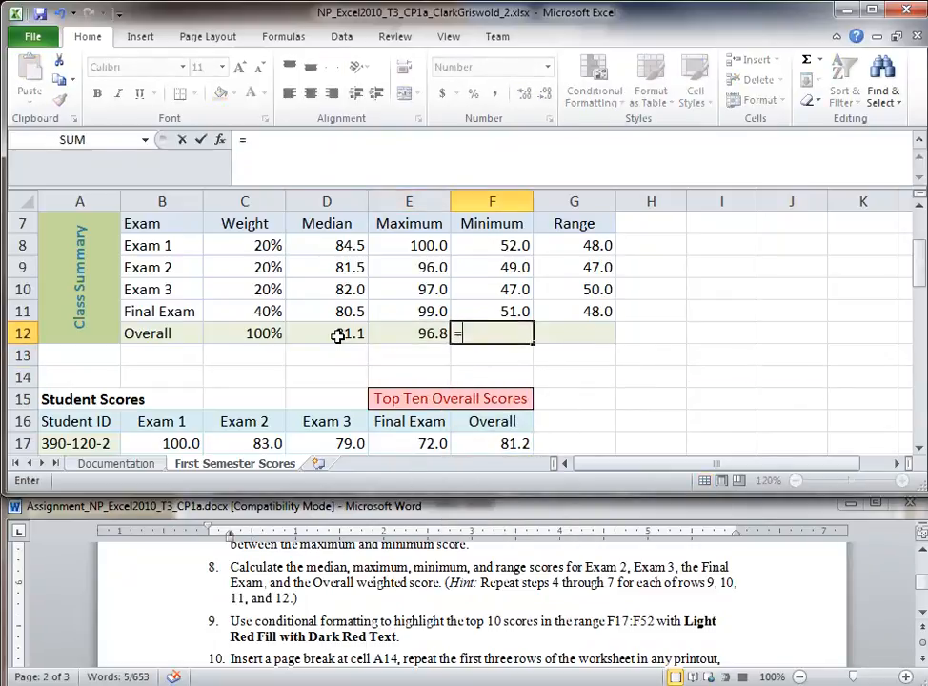
{"action": "type", "text": "Min(F"}
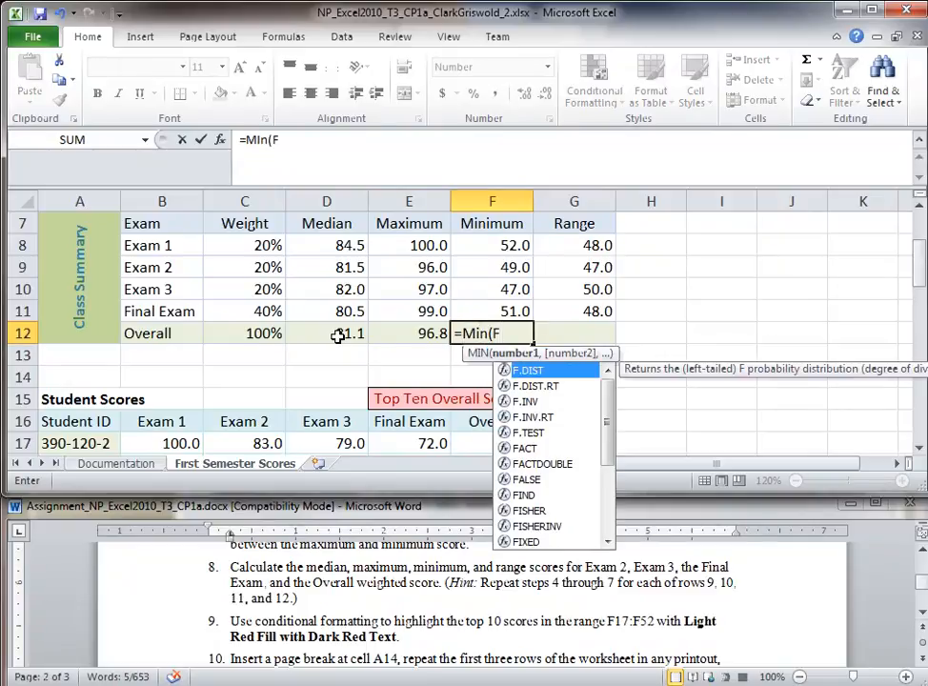
{"action": "type", "text": "17:F52)"}
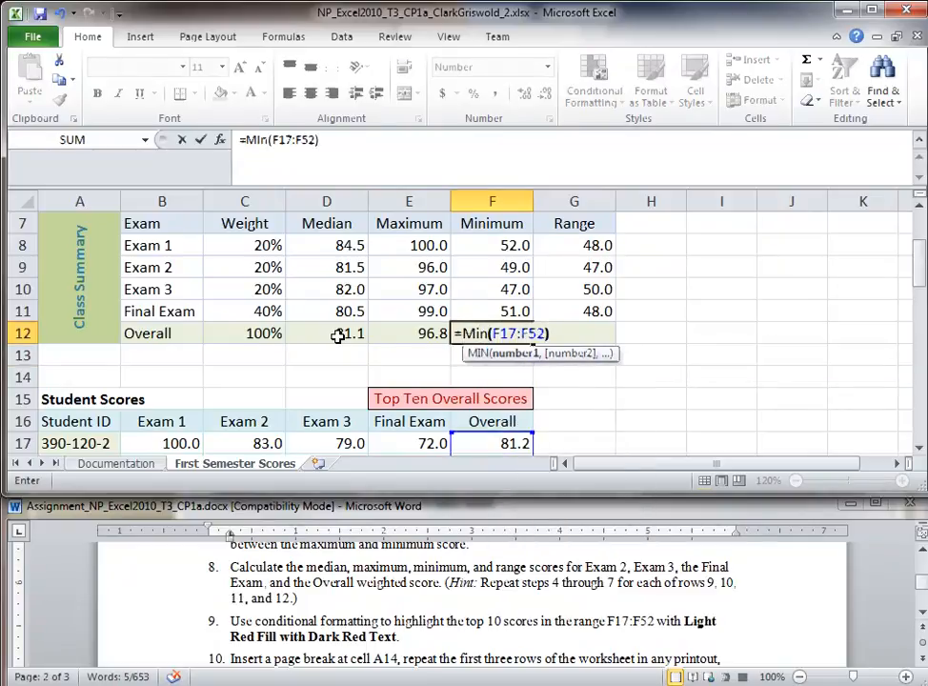
{"action": "key", "text": "Return"}
Step: Enter =E12-F12 in G12 for the Overall range 40.2, then mark step 9 in the instructions
{"action": "left_click", "coordinate": [589, 338]}
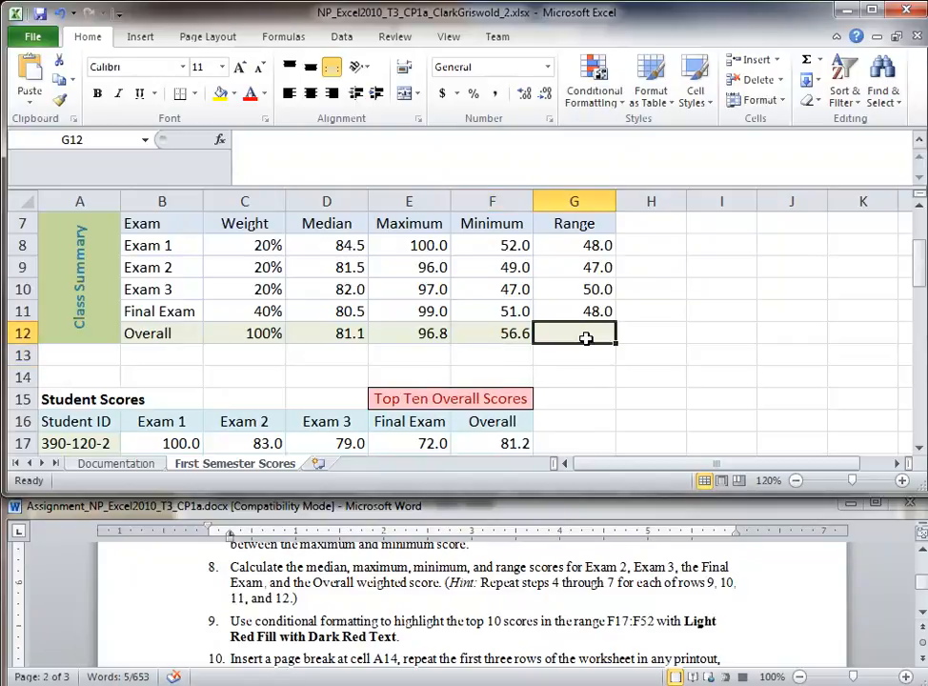
{"action": "type", "text": "="}
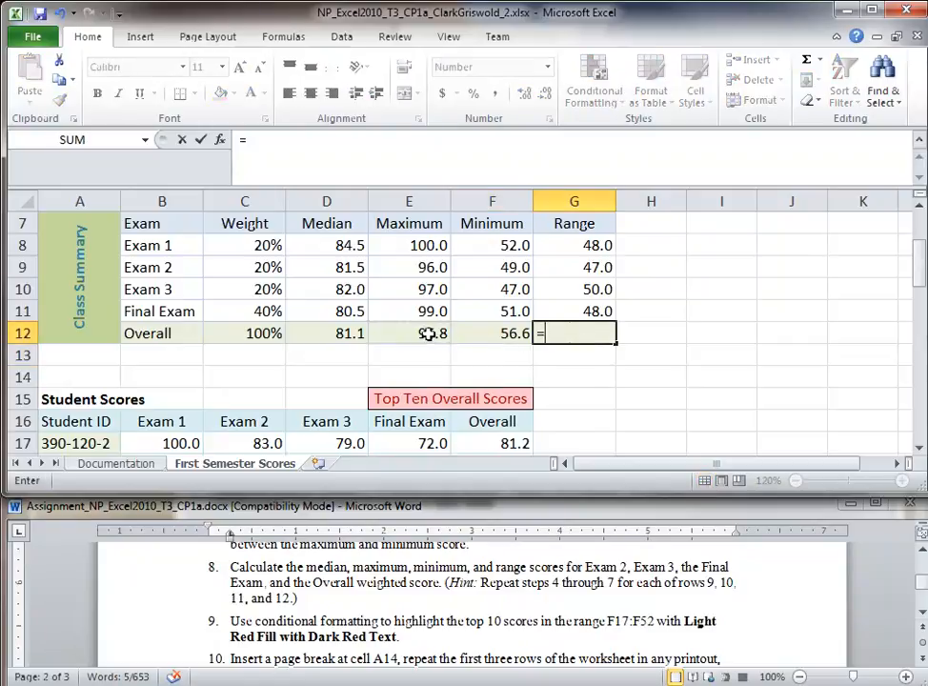
{"action": "left_click", "coordinate": [431, 333]}
{"action": "type", "text": "-"}
{"action": "left_click", "coordinate": [480, 335]}
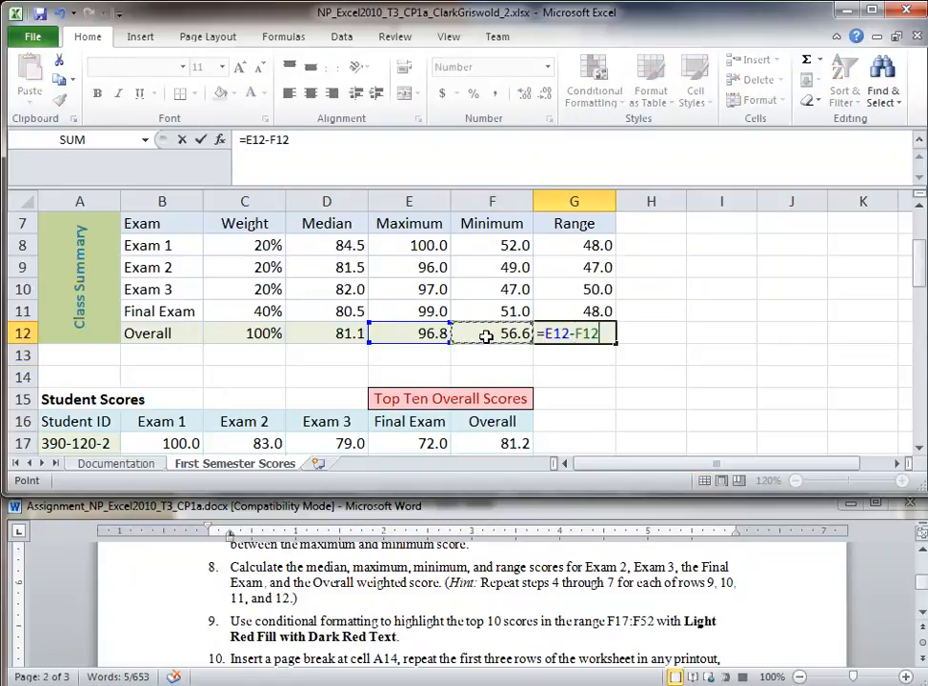
{"action": "key", "text": "Return"}
{"action": "left_click", "coordinate": [318, 597]}
{"action": "left_click_drag", "start_coordinate": [162, 591], "coordinate": [140, 634]}
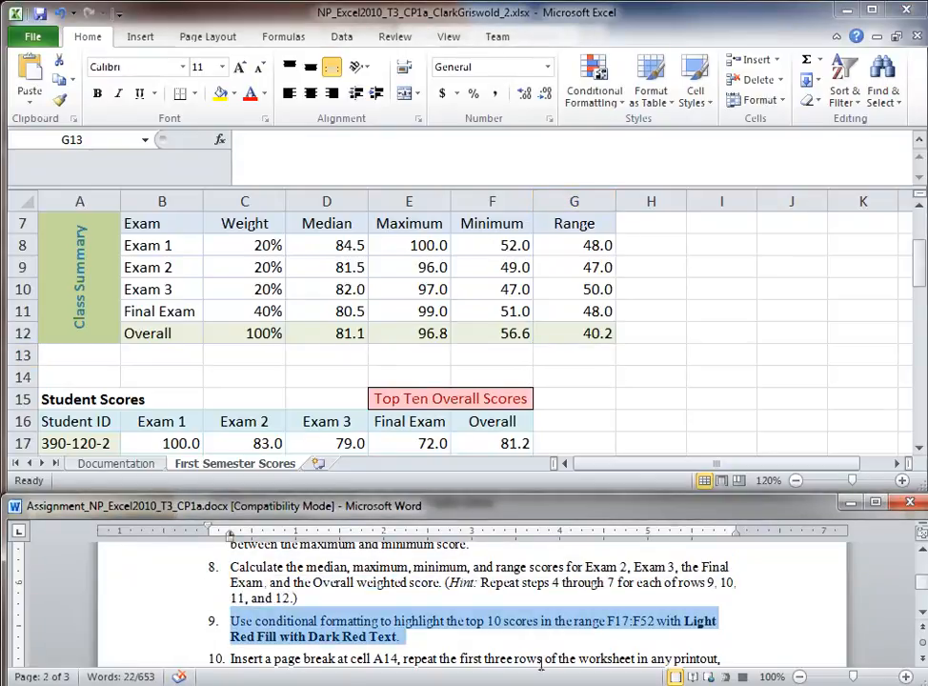
Step: Return to Excel and drag the window's corner down to make it taller
{"action": "scroll", "coordinate": [448, 581], "scroll_direction": "down", "scroll_amount": 1}
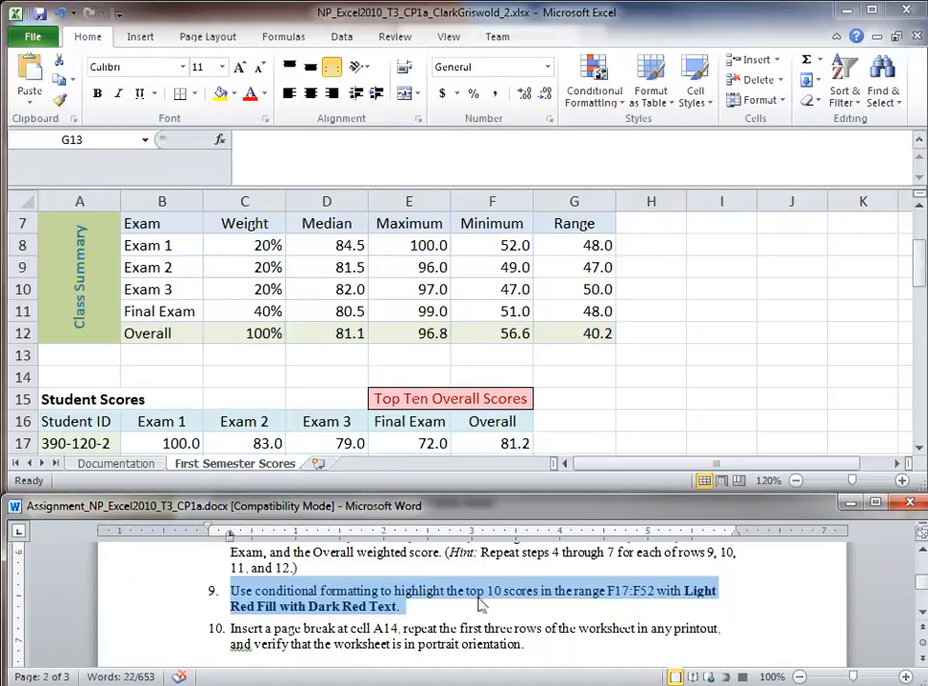
{"action": "left_click", "coordinate": [721, 390]}
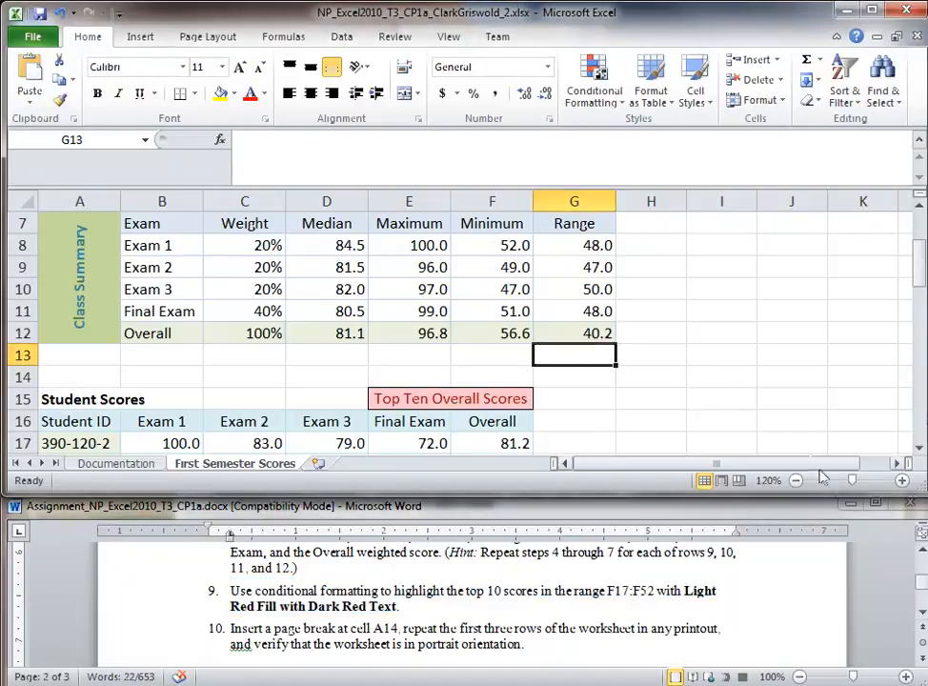
{"action": "left_click_drag", "start_coordinate": [920, 488], "coordinate": [920, 575]}
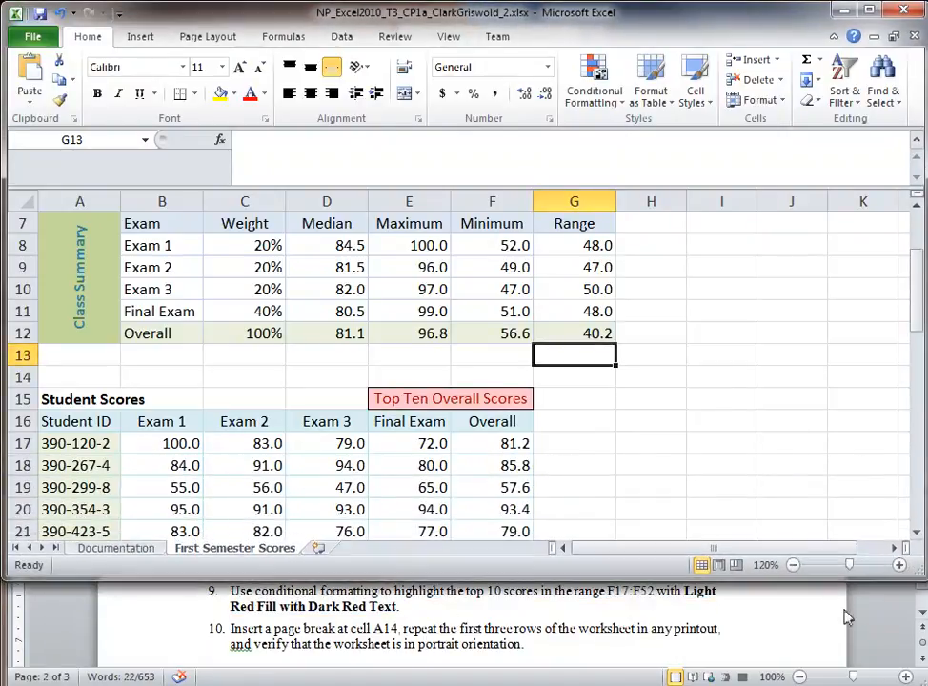
Step: Zoom the sheet out to 70%, then back in to 80%, to show more student rows
{"action": "left_click", "coordinate": [793, 565]}
{"action": "left_click", "coordinate": [793, 565]}
{"action": "left_click", "coordinate": [793, 565]}
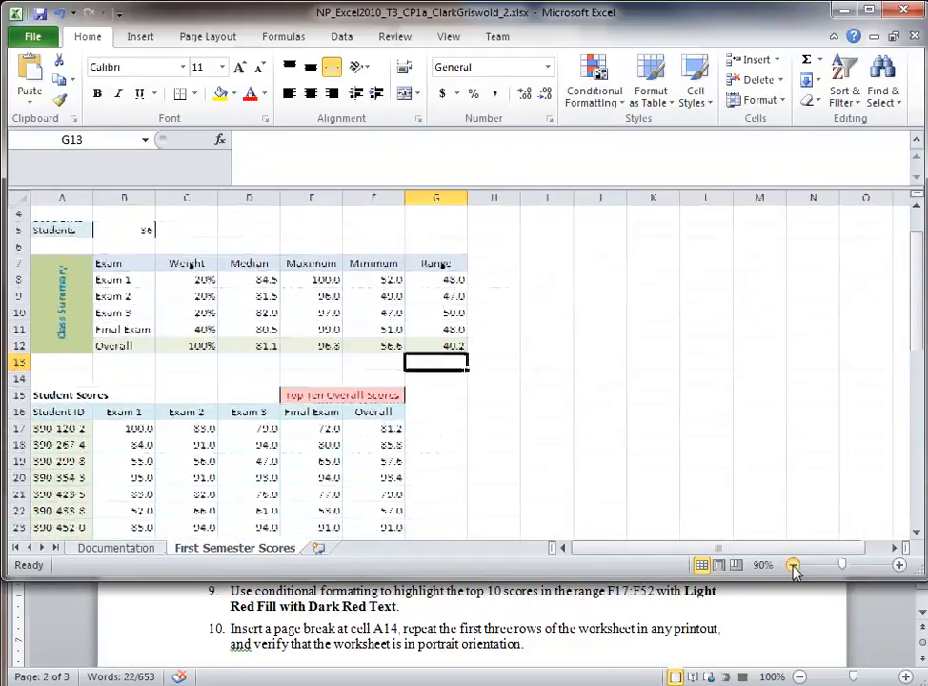
{"action": "left_click", "coordinate": [793, 566]}
{"action": "left_click", "coordinate": [793, 565]}
{"action": "left_click", "coordinate": [626, 437]}
{"action": "scroll", "coordinate": [620, 437], "scroll_direction": "down", "scroll_amount": 5}
{"action": "scroll", "coordinate": [615, 439], "scroll_direction": "down", "scroll_amount": 5}
{"action": "scroll", "coordinate": [614, 438], "scroll_direction": "up", "scroll_amount": 4}
{"action": "scroll", "coordinate": [614, 438], "scroll_direction": "up", "scroll_amount": 4}
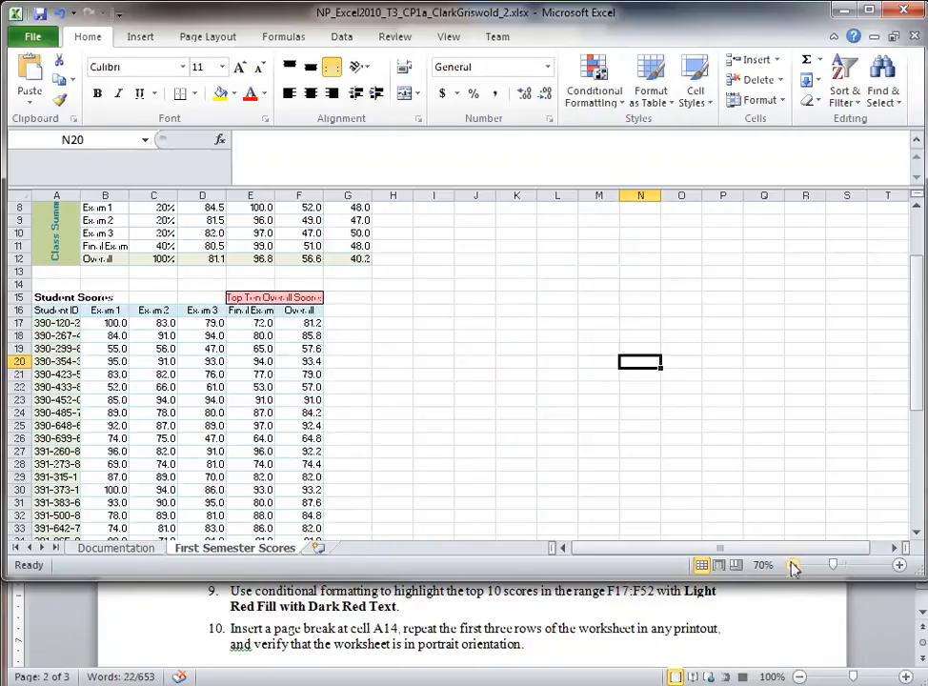
{"action": "left_click", "coordinate": [900, 566]}
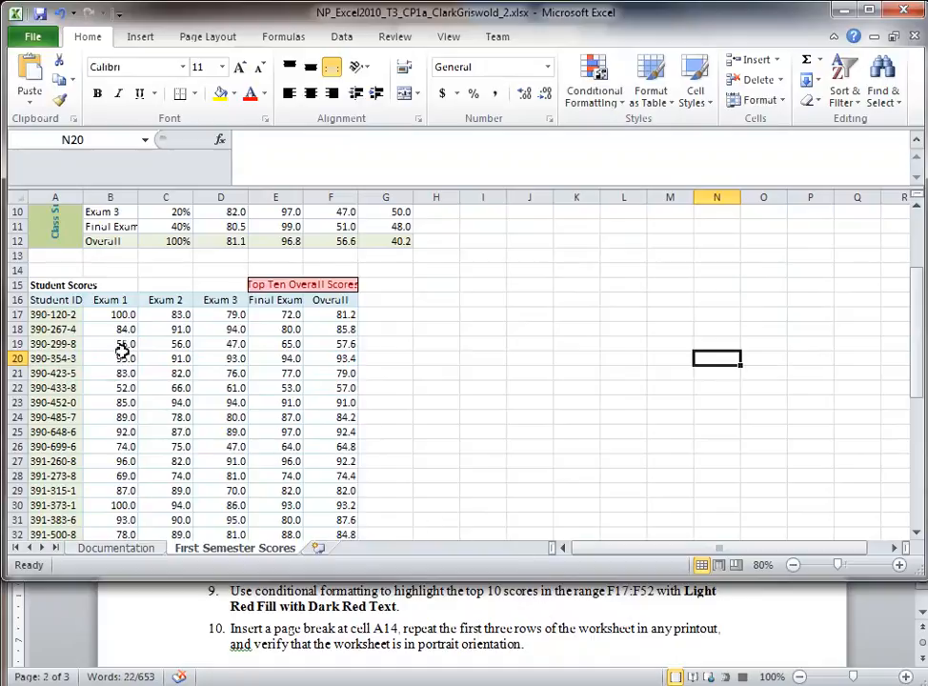
{"action": "left_click", "coordinate": [116, 315]}
Step: Select the Overall scores F17:F52 and bring up Conditional Formatting's Top 10 Items rule
{"action": "left_click", "coordinate": [339, 320]}
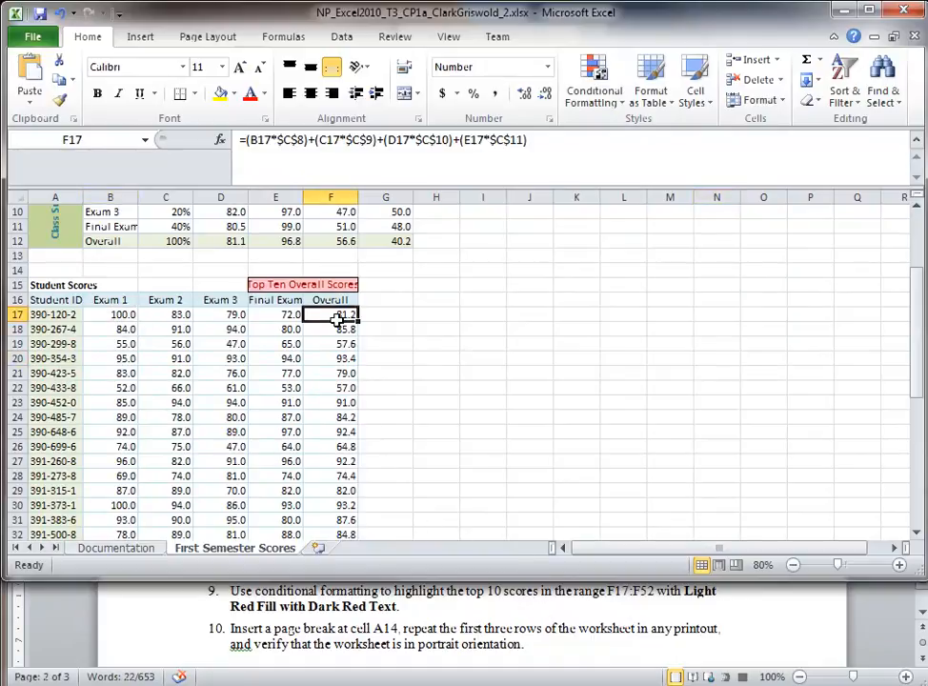
{"action": "left_click_drag", "start_coordinate": [339, 319], "coordinate": [340, 499]}
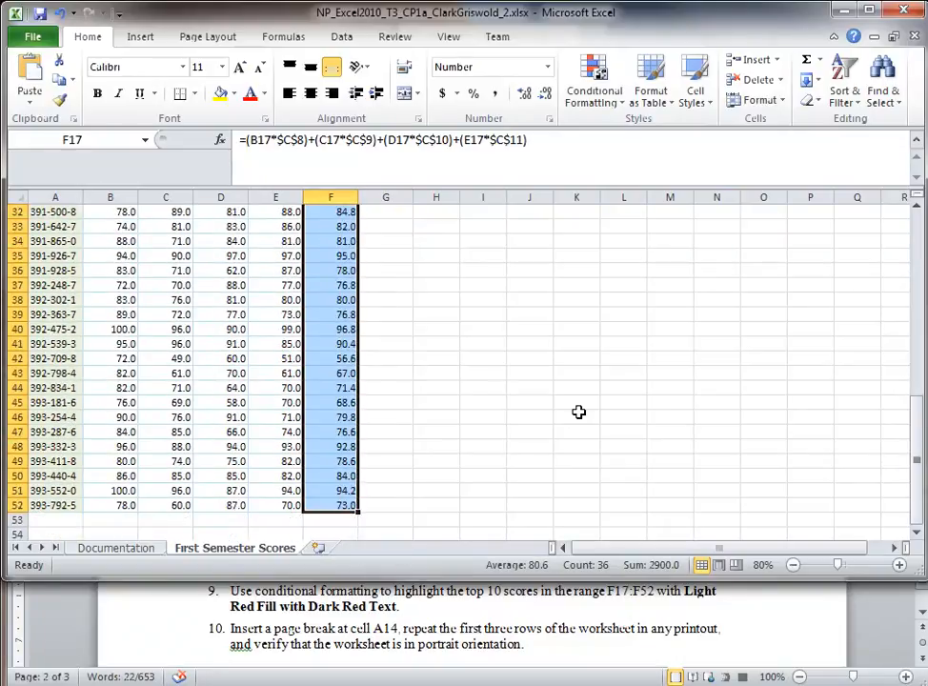
{"action": "scroll", "coordinate": [579, 412], "scroll_direction": "up", "scroll_amount": 4}
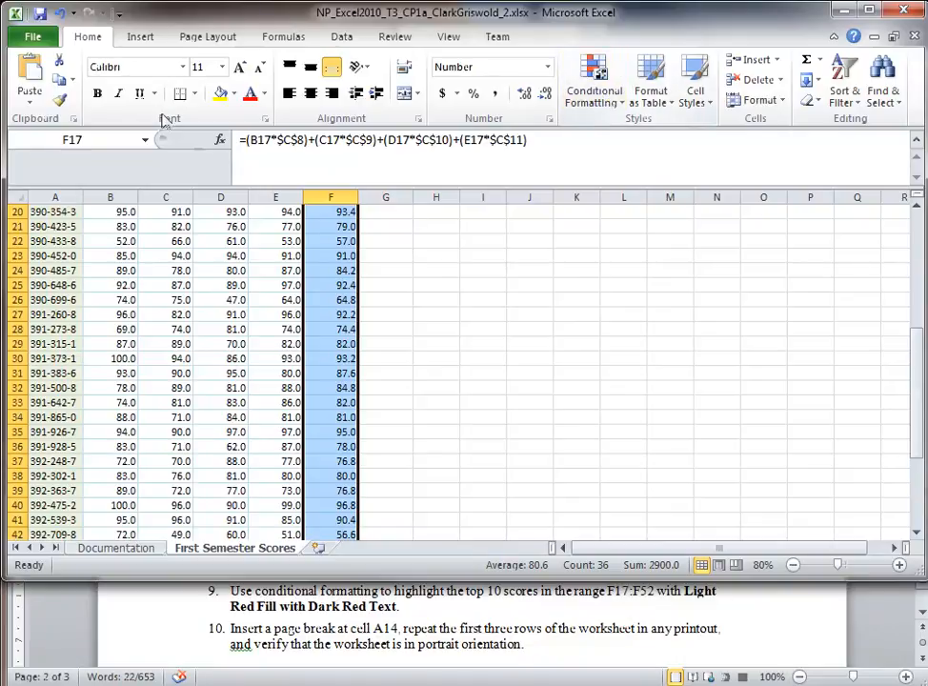
{"action": "left_click", "coordinate": [595, 102]}
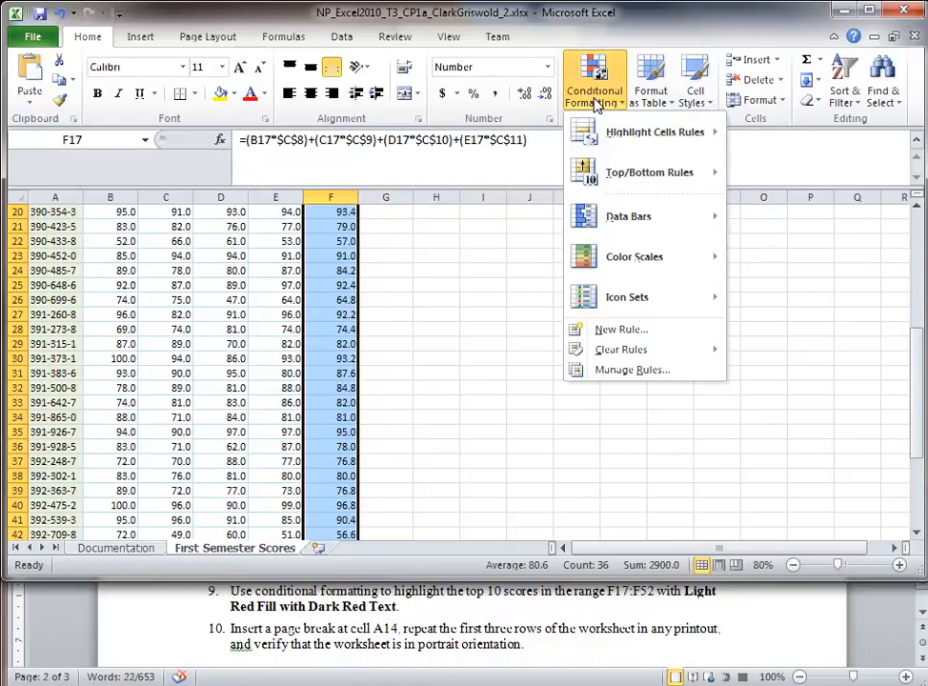
{"action": "mouse_move", "coordinate": [611, 136]}
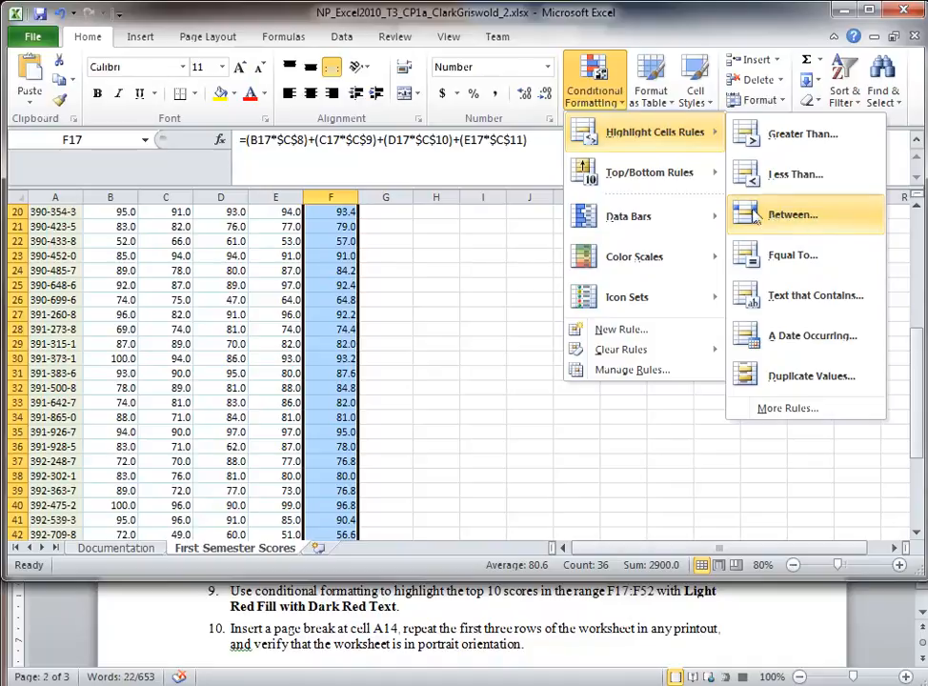
{"action": "mouse_move", "coordinate": [651, 185]}
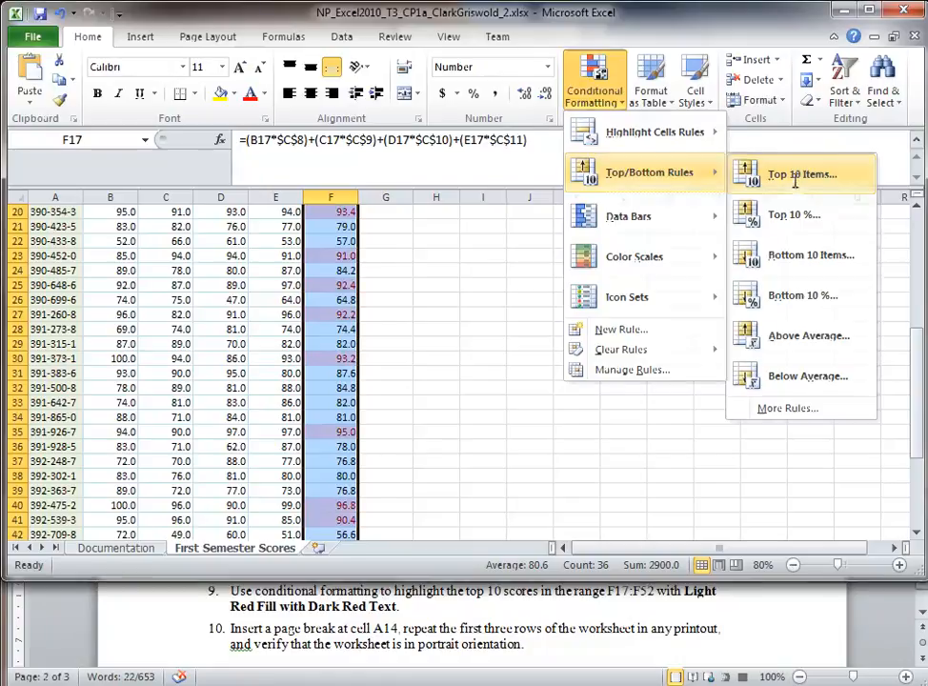
{"action": "left_click", "coordinate": [796, 179]}
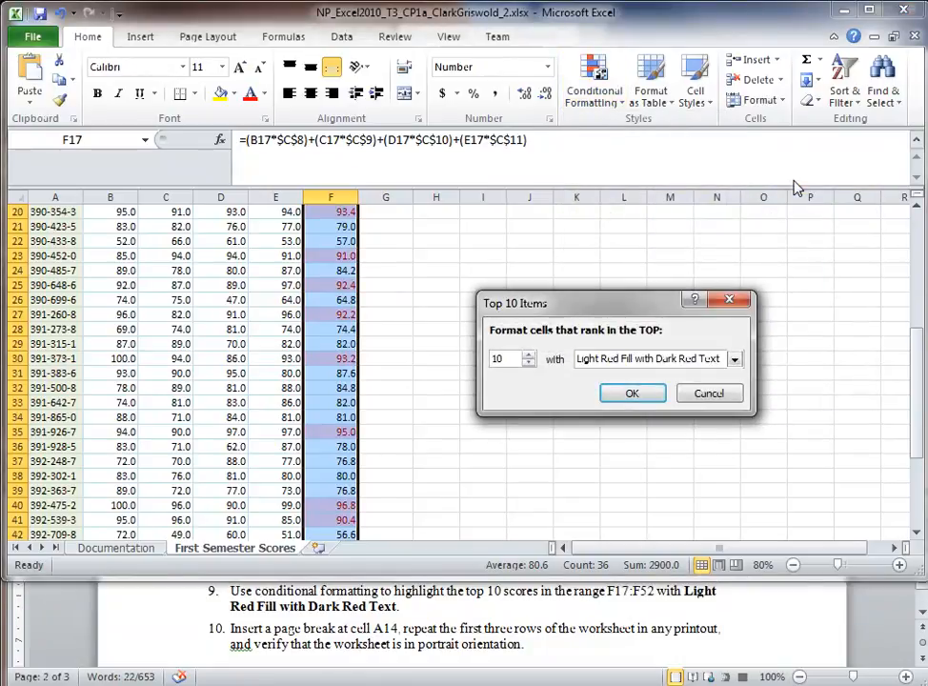
{"action": "left_click", "coordinate": [528, 364]}
{"action": "left_click", "coordinate": [528, 363]}
{"action": "left_click", "coordinate": [528, 363]}
{"action": "left_click", "coordinate": [527, 363]}
{"action": "left_click", "coordinate": [528, 355]}
{"action": "left_click", "coordinate": [528, 355]}
{"action": "left_click", "coordinate": [528, 355]}
{"action": "left_click", "coordinate": [528, 354]}
{"action": "left_click", "coordinate": [528, 354]}
{"action": "left_click", "coordinate": [528, 354]}
{"action": "left_click", "coordinate": [527, 355]}
{"action": "left_click", "coordinate": [528, 354]}
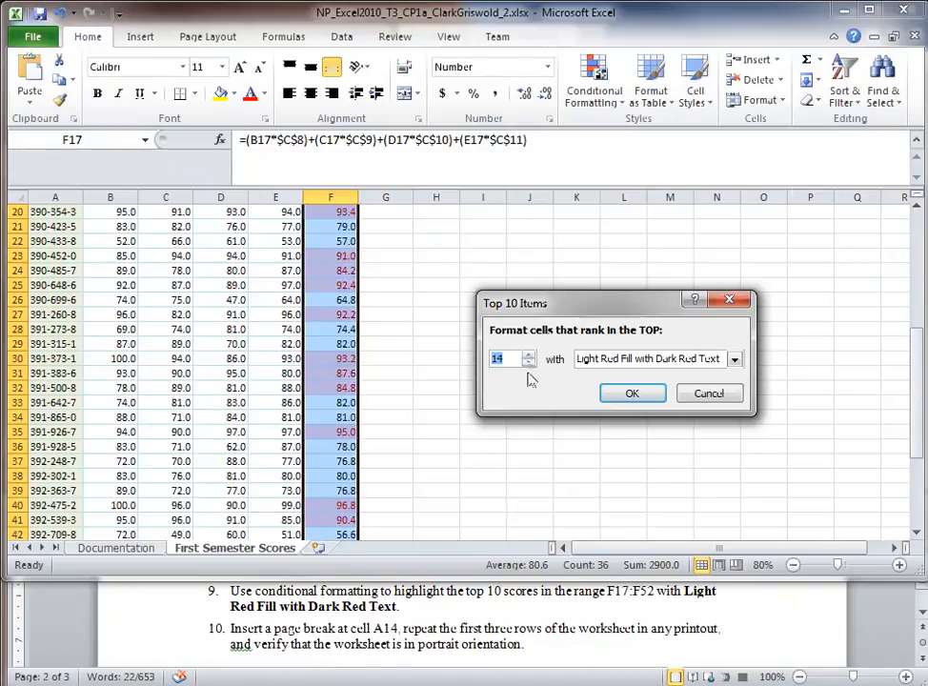
{"action": "left_click", "coordinate": [528, 363]}
{"action": "left_click", "coordinate": [528, 363]}
{"action": "left_click", "coordinate": [527, 363]}
{"action": "left_click", "coordinate": [528, 363]}
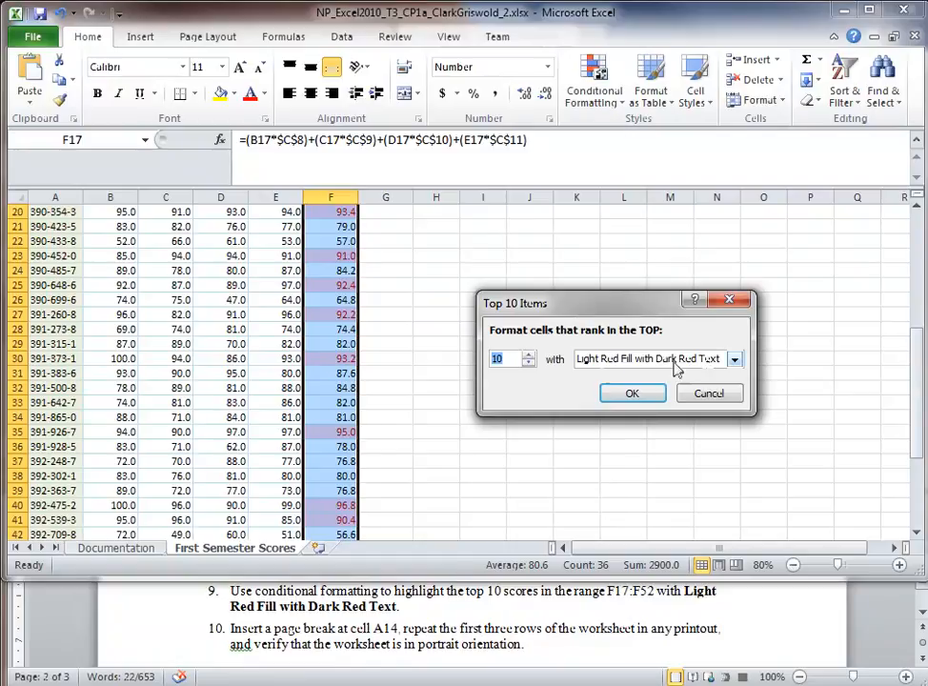
{"action": "left_click", "coordinate": [734, 360]}
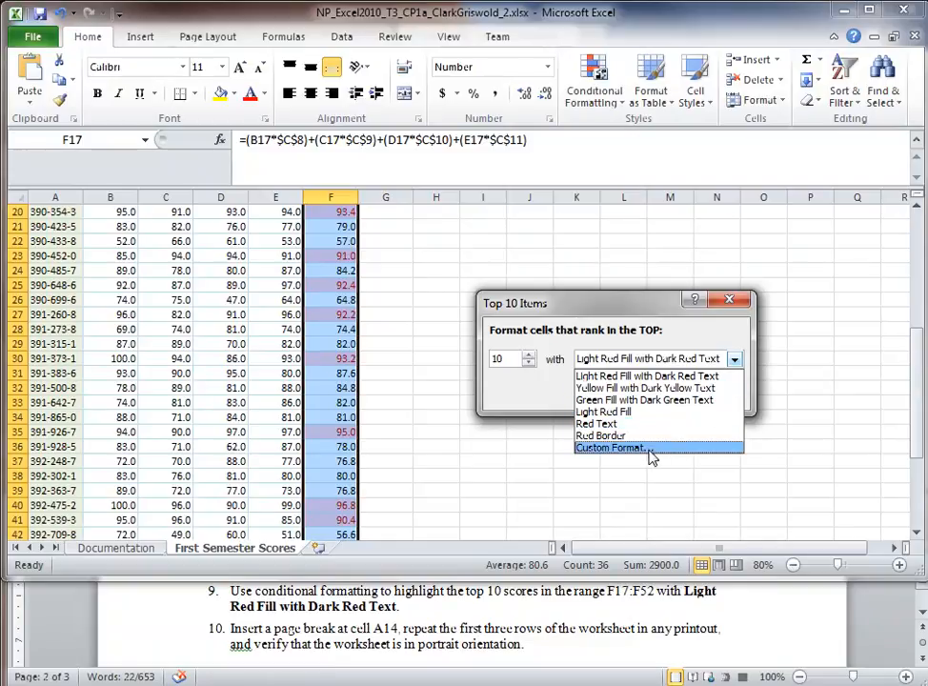
{"action": "left_click", "coordinate": [667, 378]}
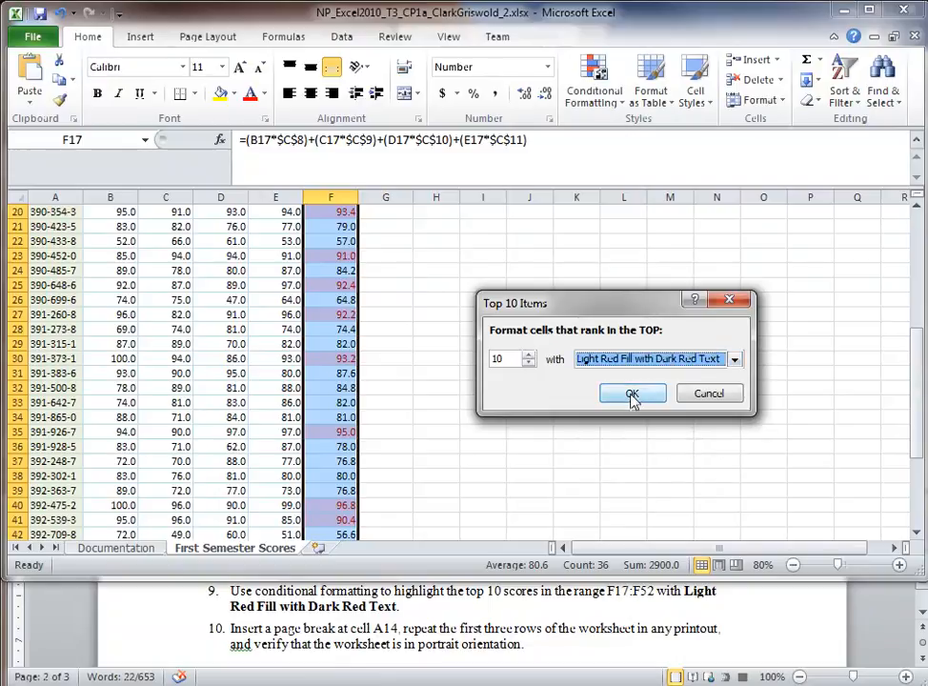
{"action": "left_click", "coordinate": [631, 395]}
{"action": "left_click", "coordinate": [625, 400]}
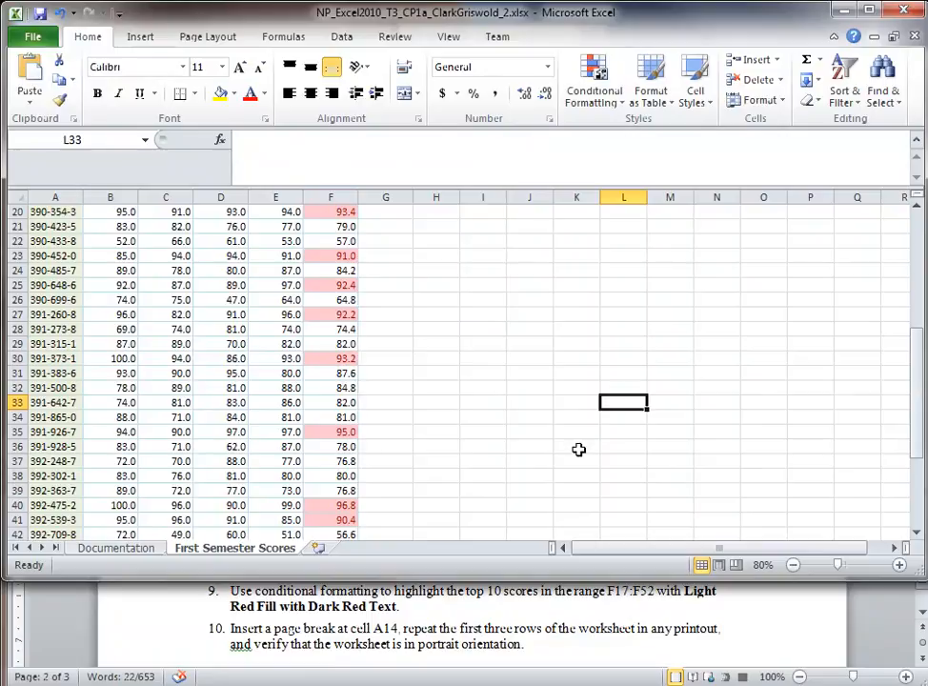
{"action": "scroll", "coordinate": [576, 439], "scroll_direction": "up", "scroll_amount": 2}
{"action": "scroll", "coordinate": [570, 424], "scroll_direction": "down", "scroll_amount": 3}
{"action": "scroll", "coordinate": [570, 421], "scroll_direction": "down", "scroll_amount": 4}
{"action": "scroll", "coordinate": [570, 421], "scroll_direction": "up", "scroll_amount": 2}
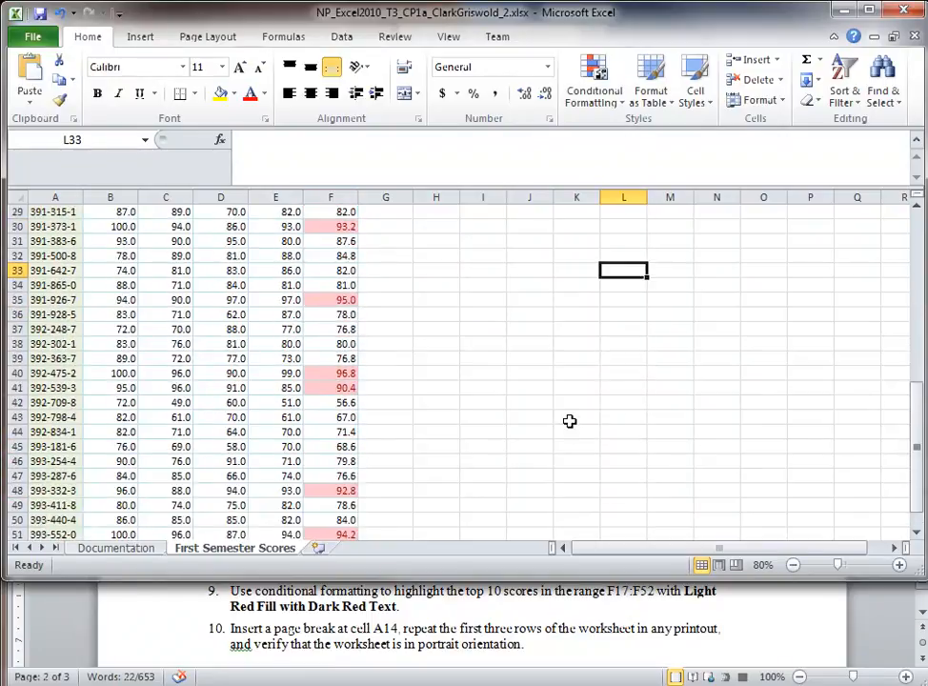
{"action": "scroll", "coordinate": [570, 422], "scroll_direction": "up", "scroll_amount": 5}
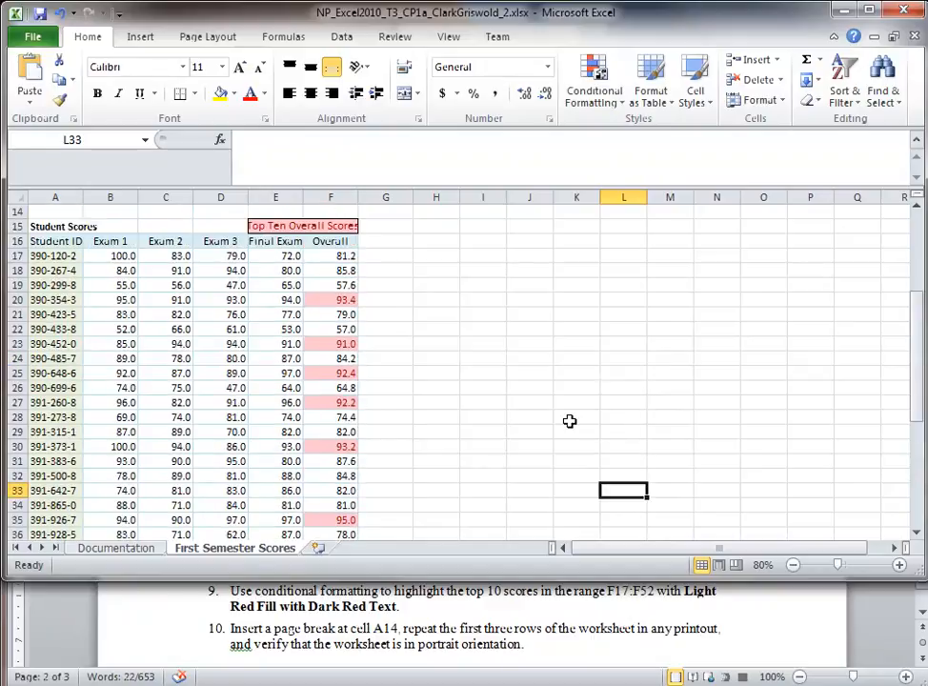
{"action": "left_click", "coordinate": [488, 601]}
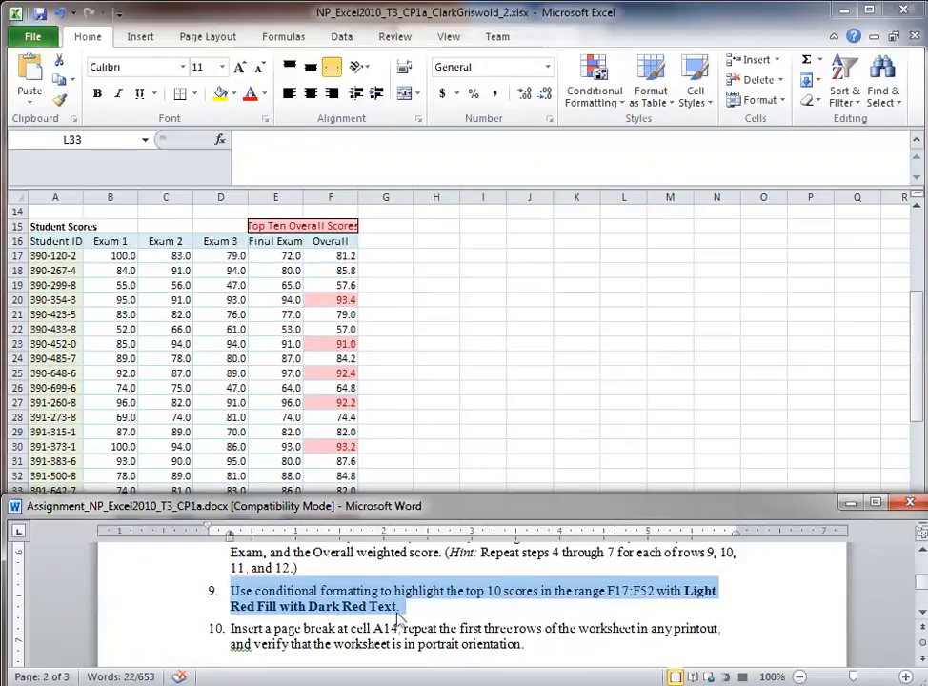
{"action": "double_click", "coordinate": [164, 648]}
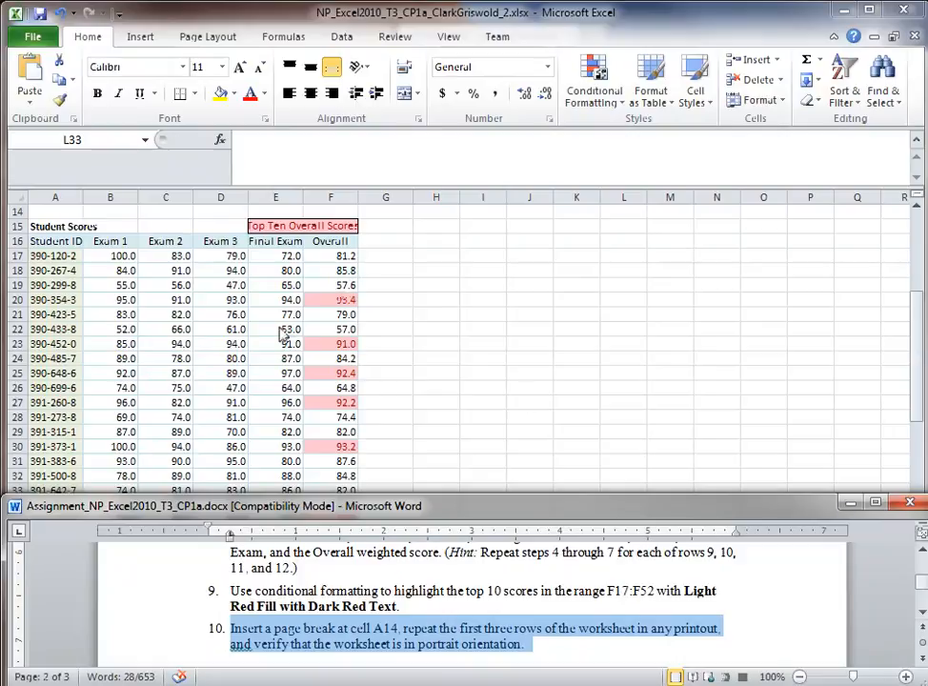
{"action": "left_click", "coordinate": [470, 598]}
{"action": "scroll", "coordinate": [469, 598], "scroll_direction": "down", "scroll_amount": 1}
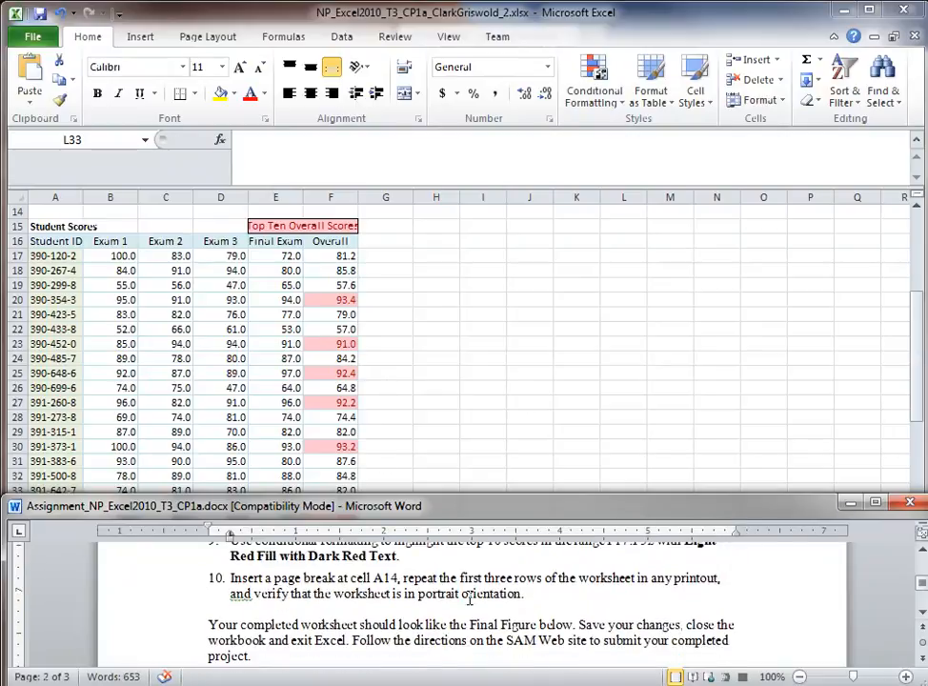
{"action": "double_click", "coordinate": [155, 596]}
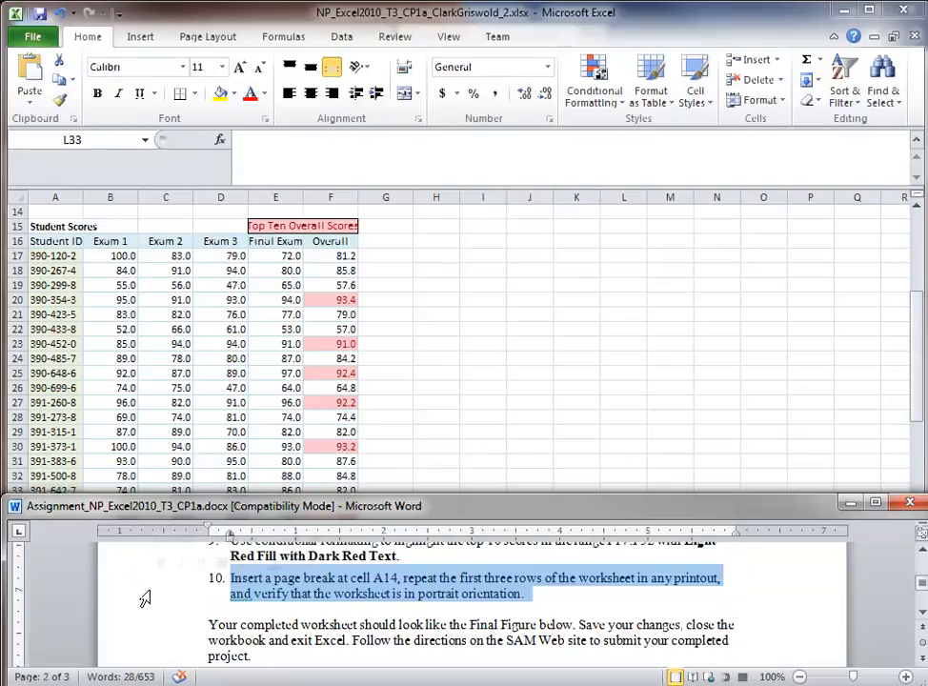
{"action": "left_click", "coordinate": [521, 350]}
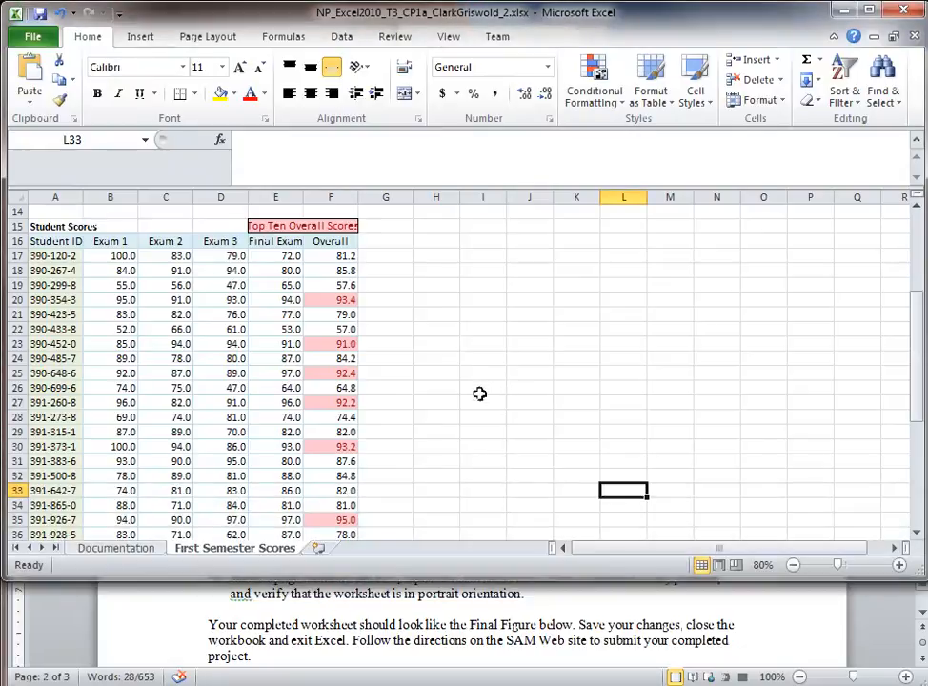
{"action": "scroll", "coordinate": [478, 401], "scroll_direction": "up", "scroll_amount": 1}
{"action": "left_click", "coordinate": [424, 650]}
{"action": "scroll", "coordinate": [428, 645], "scroll_direction": "up", "scroll_amount": 1}
{"action": "left_click", "coordinate": [524, 392]}
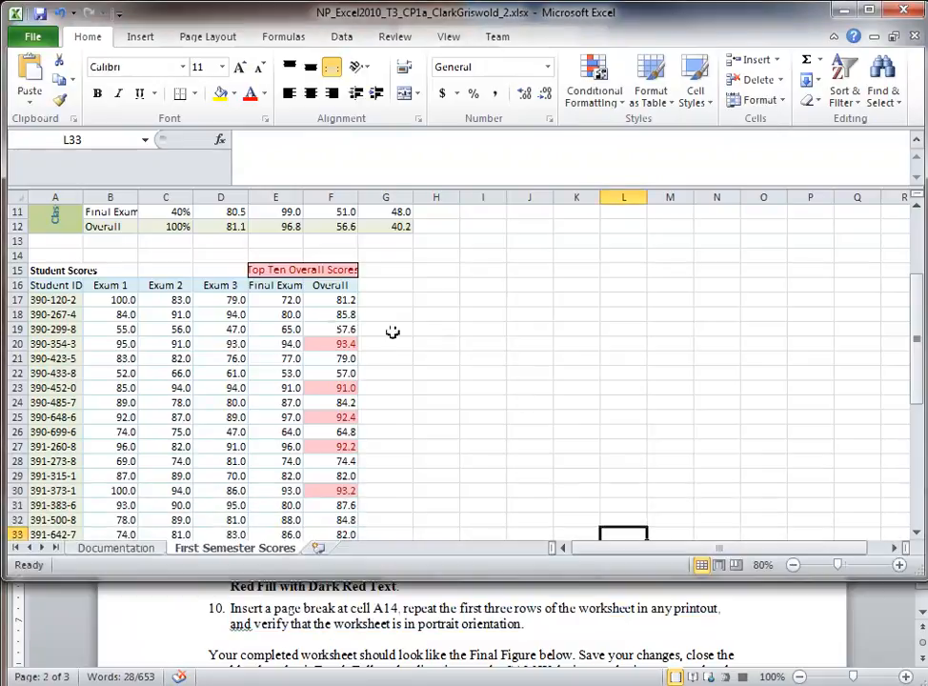
{"action": "left_click", "coordinate": [55, 255]}
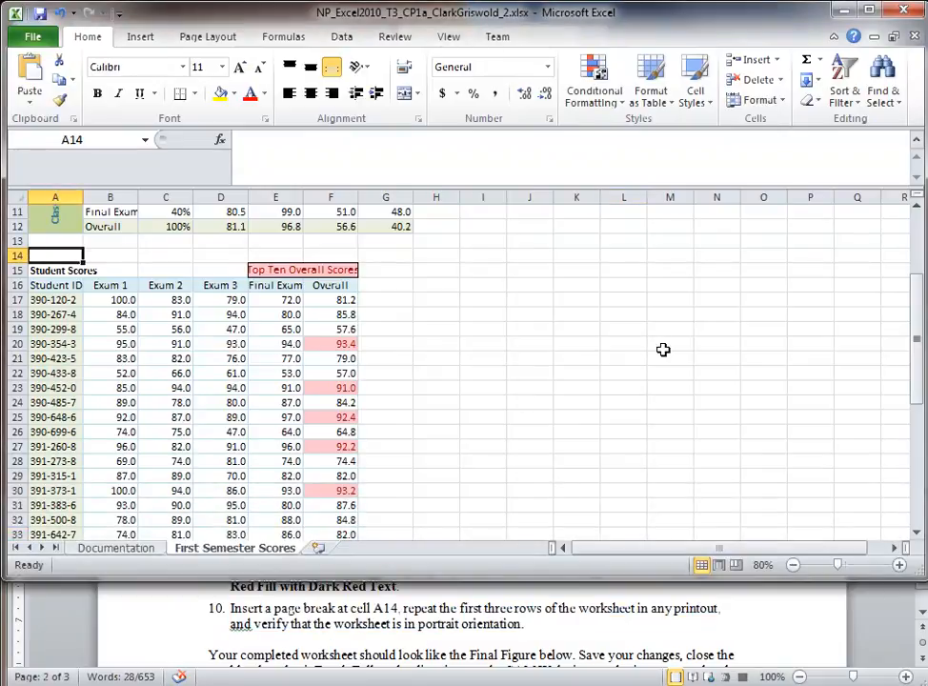
Step: Insert a page break at A14 from Page Layout's Breaks menu
{"action": "left_click", "coordinate": [139, 38]}
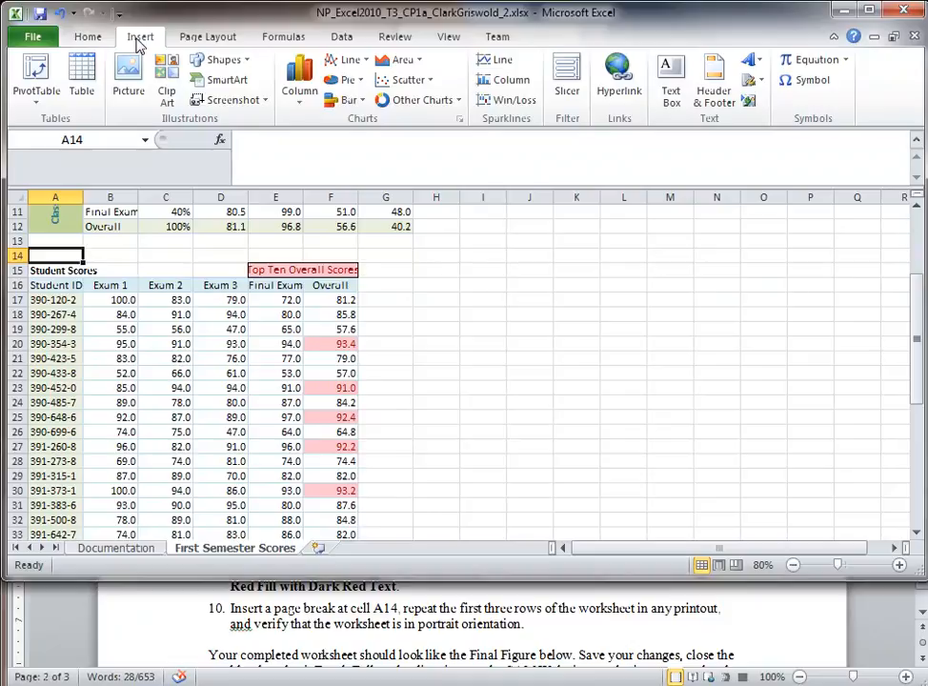
{"action": "left_click", "coordinate": [205, 38]}
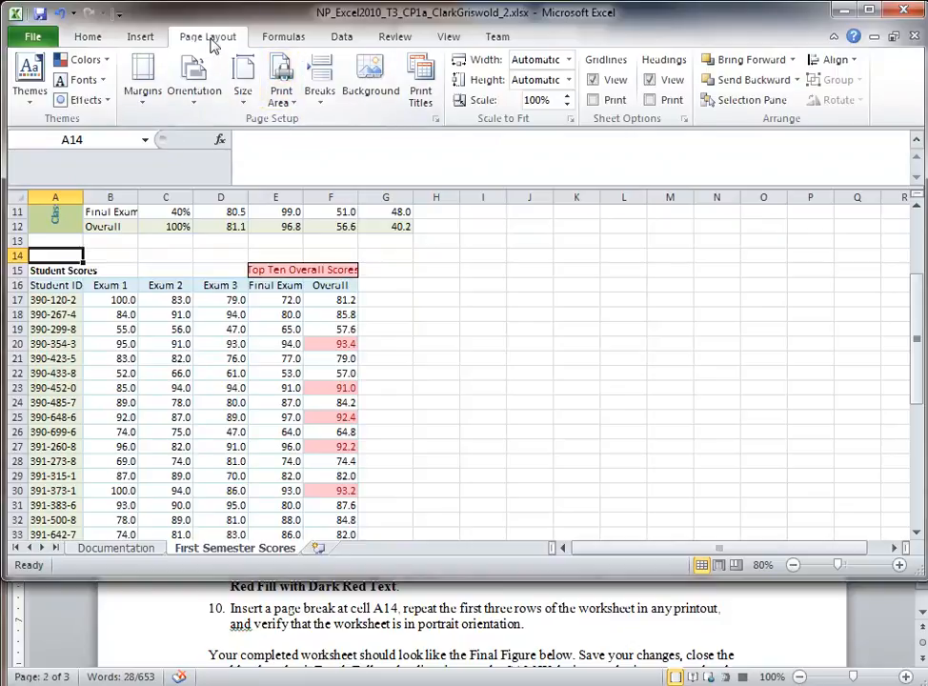
{"action": "left_click", "coordinate": [323, 109]}
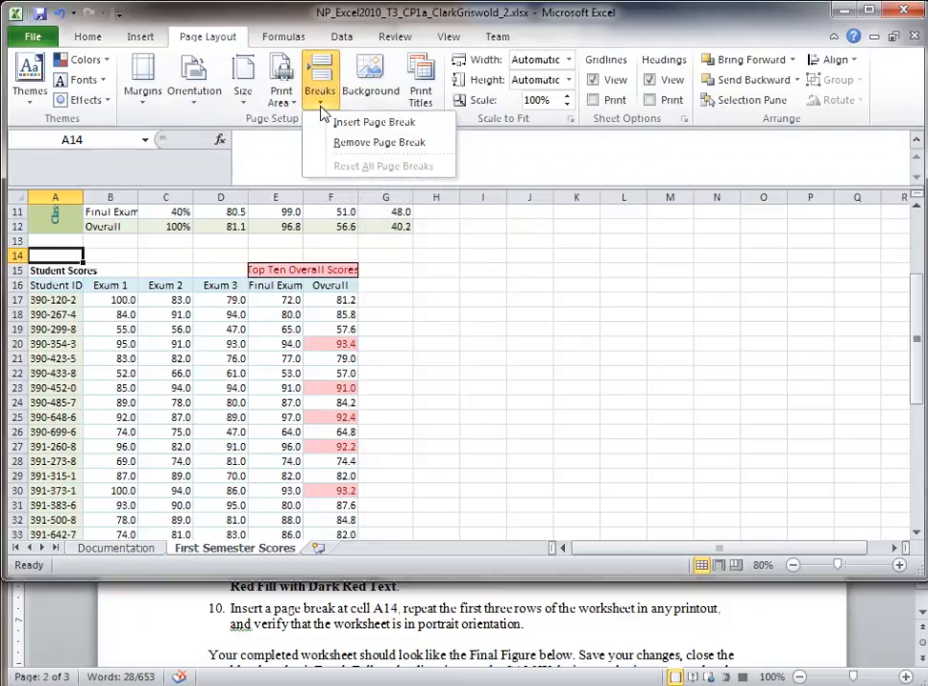
{"action": "left_click", "coordinate": [379, 126]}
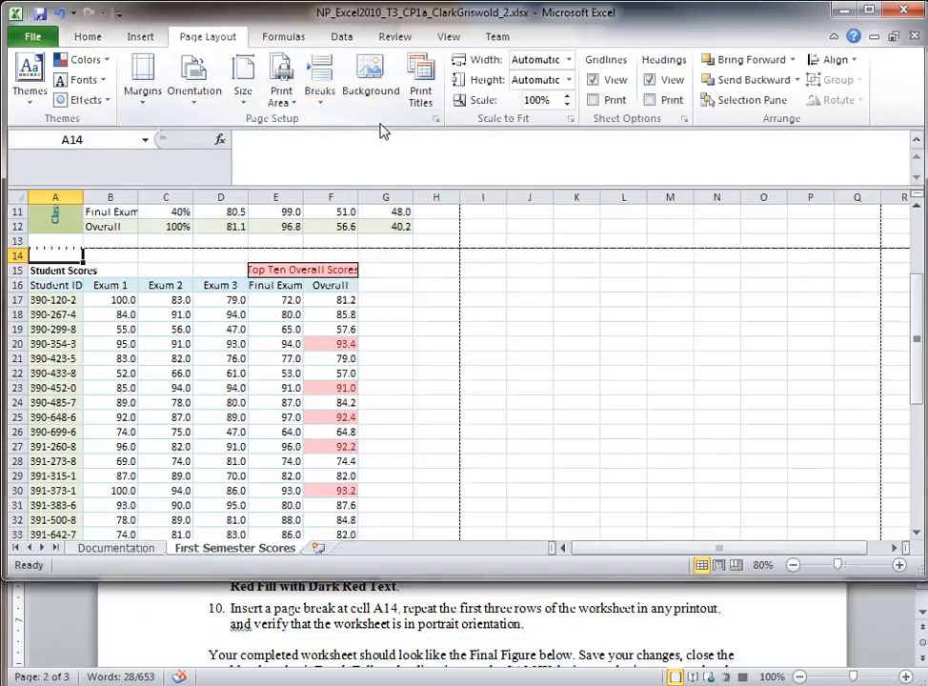
Step: Reread step 10 in the Word instructions, marking the phrase about the first three rows
{"action": "scroll", "coordinate": [401, 286], "scroll_direction": "up", "scroll_amount": 3}
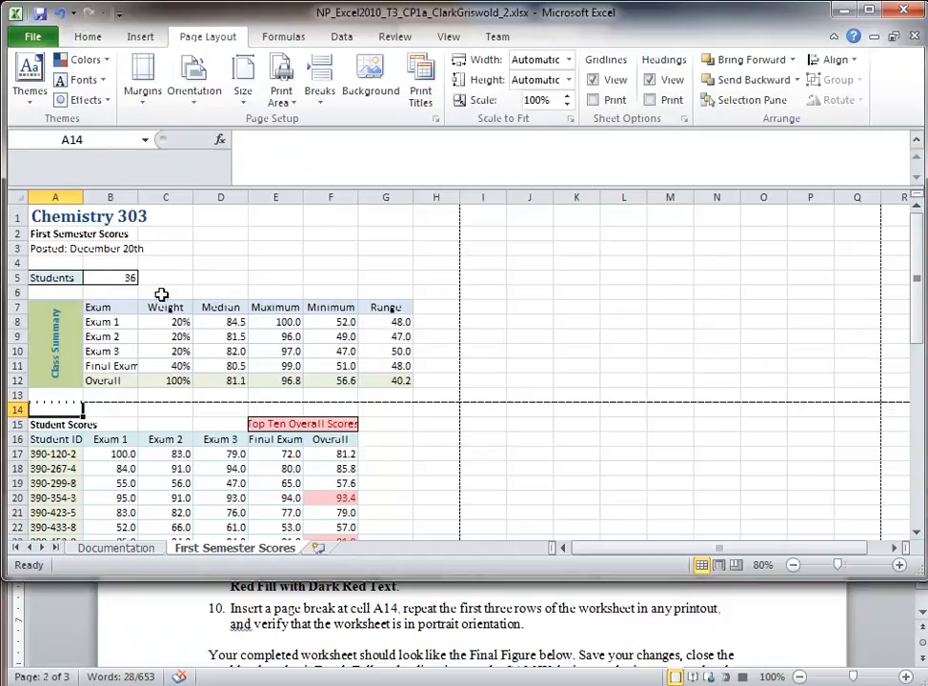
{"action": "scroll", "coordinate": [253, 330], "scroll_direction": "down", "scroll_amount": 1}
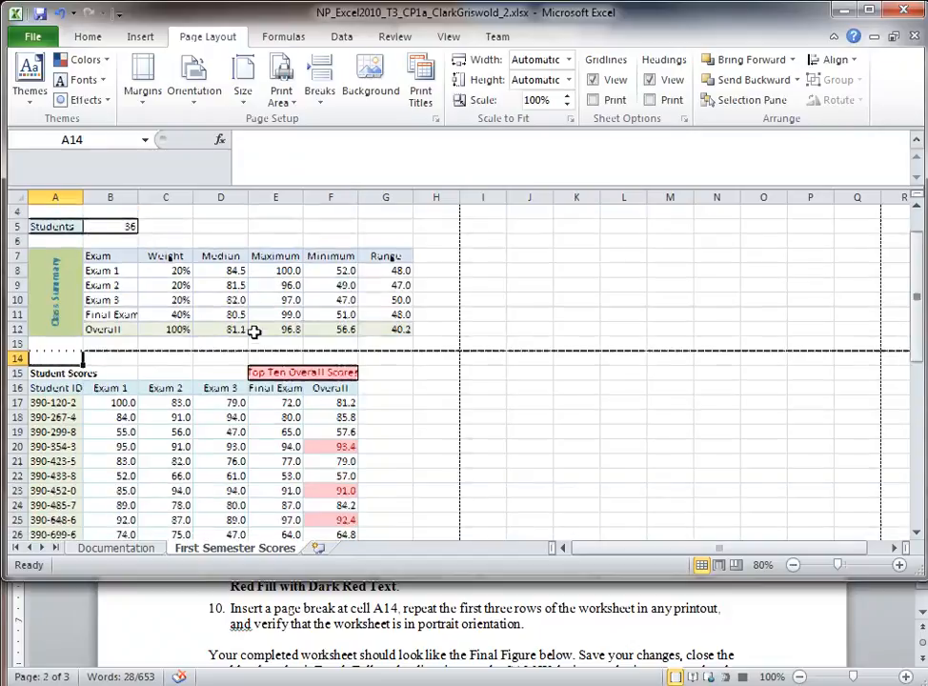
{"action": "scroll", "coordinate": [253, 330], "scroll_direction": "down", "scroll_amount": 1}
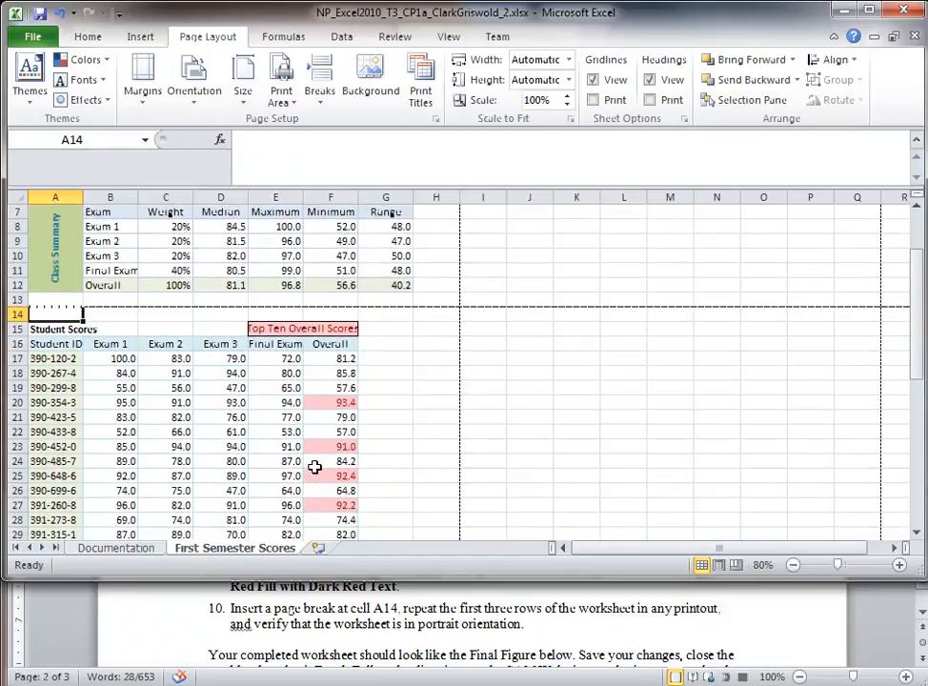
{"action": "scroll", "coordinate": [314, 467], "scroll_direction": "down", "scroll_amount": 4}
{"action": "scroll", "coordinate": [315, 466], "scroll_direction": "up", "scroll_amount": 6}
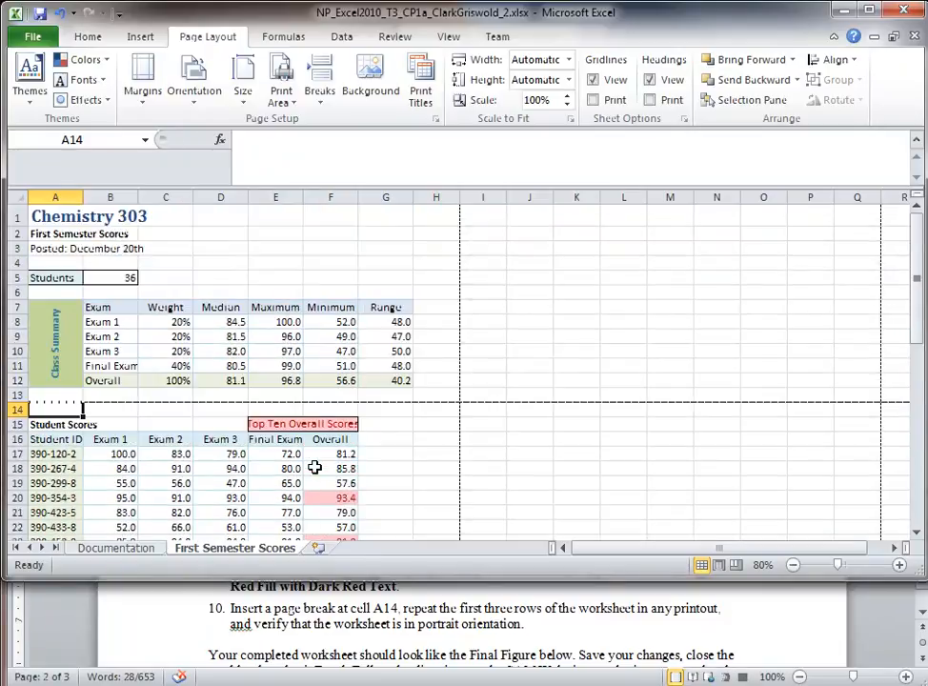
{"action": "triple_click", "coordinate": [446, 621]}
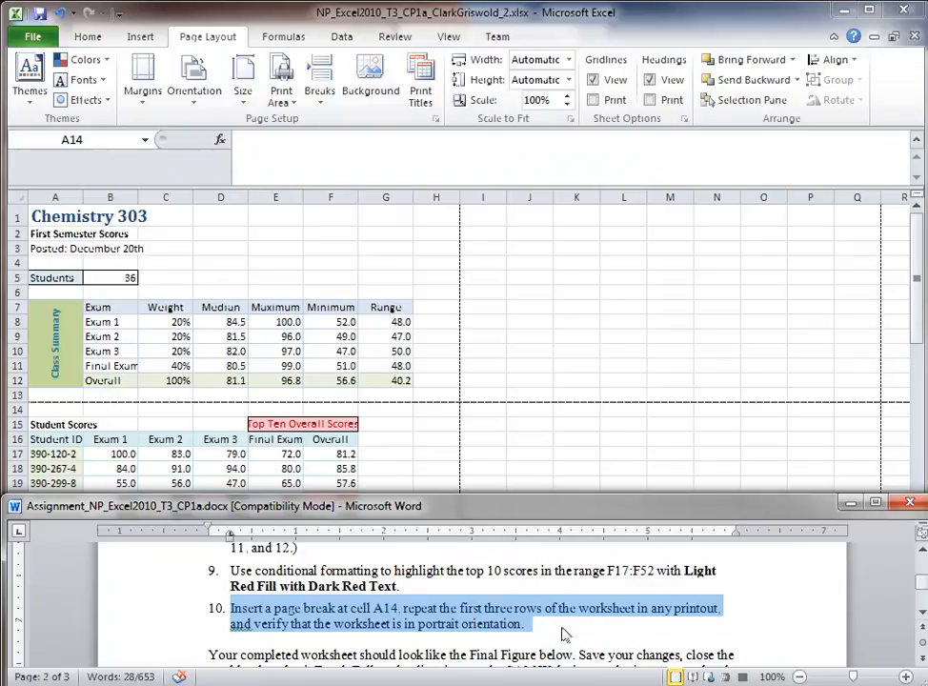
{"action": "left_click", "coordinate": [478, 623]}
{"action": "left_click_drag", "start_coordinate": [439, 610], "coordinate": [619, 616]}
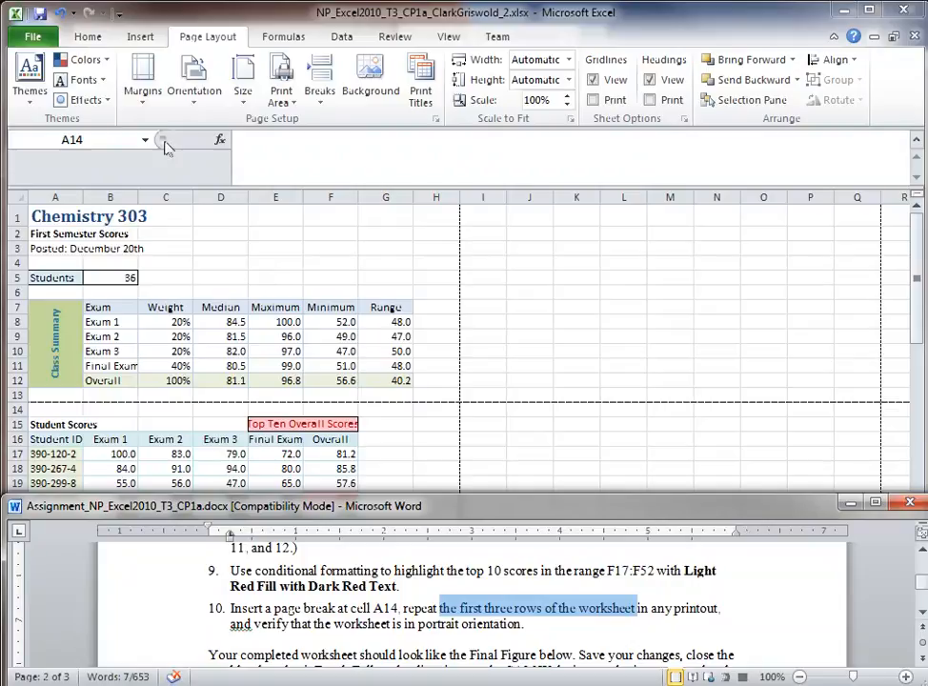
Step: Set the worksheet's page orientation to Portrait
{"action": "left_click", "coordinate": [191, 100]}
{"action": "left_click", "coordinate": [194, 101]}
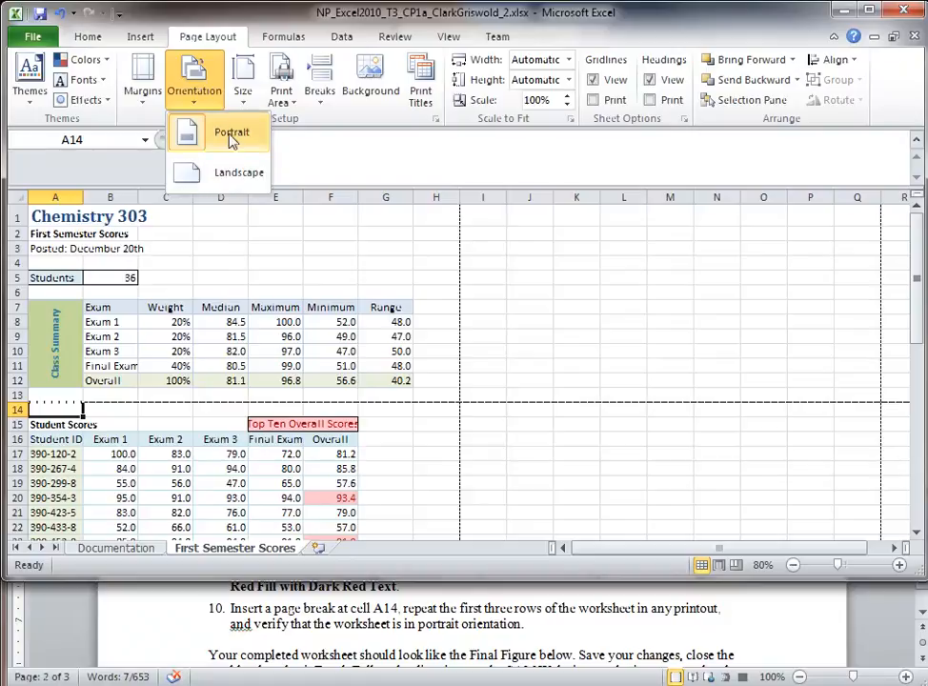
{"action": "left_click", "coordinate": [232, 138]}
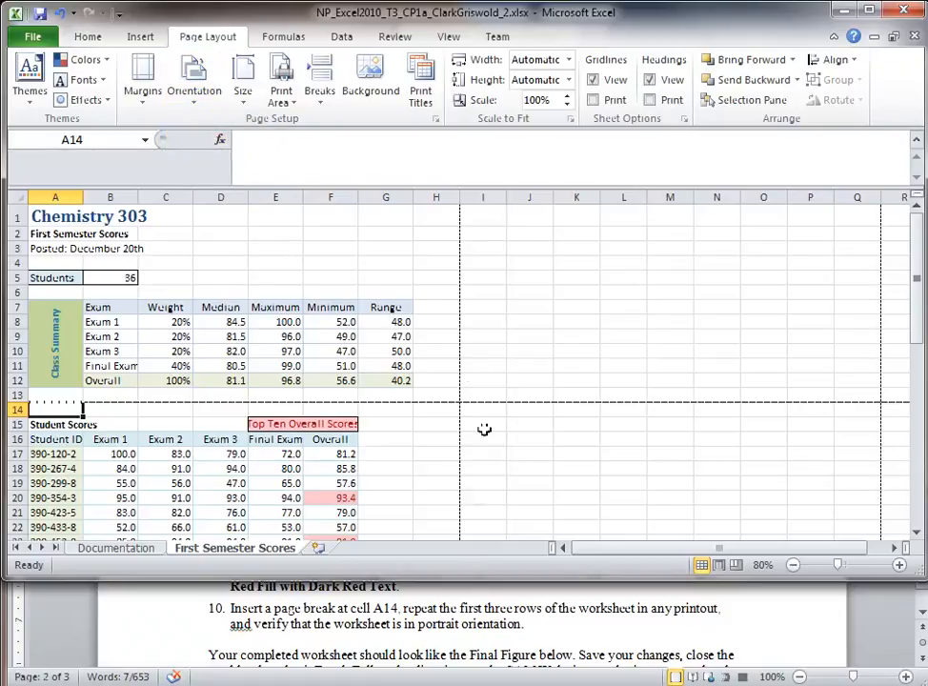
Step: Glance back at the Word instructions, then return to the workbook
{"action": "left_click", "coordinate": [398, 624]}
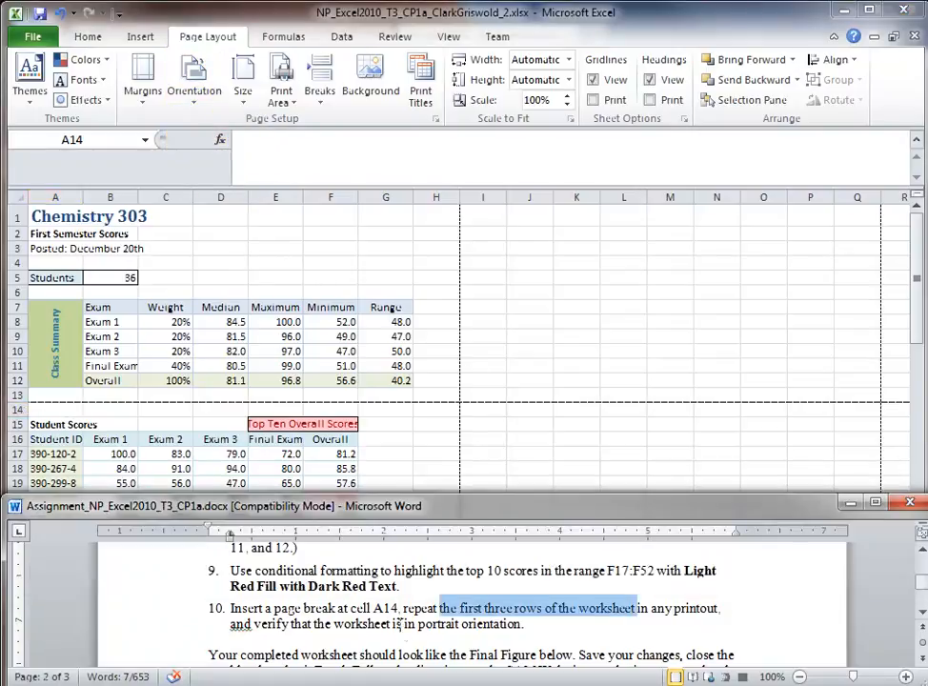
{"action": "left_click", "coordinate": [497, 607]}
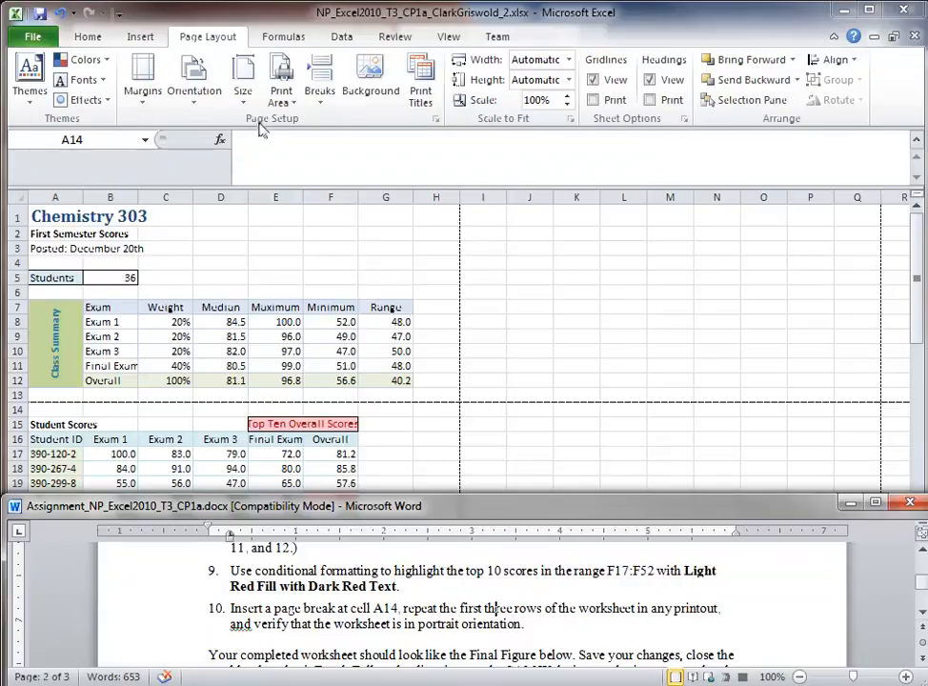
{"action": "left_click", "coordinate": [436, 122]}
Step: In Page Setup's Sheet tab, set rows $1:$3 to repeat at top and confirm with OK
{"action": "left_click", "coordinate": [437, 122]}
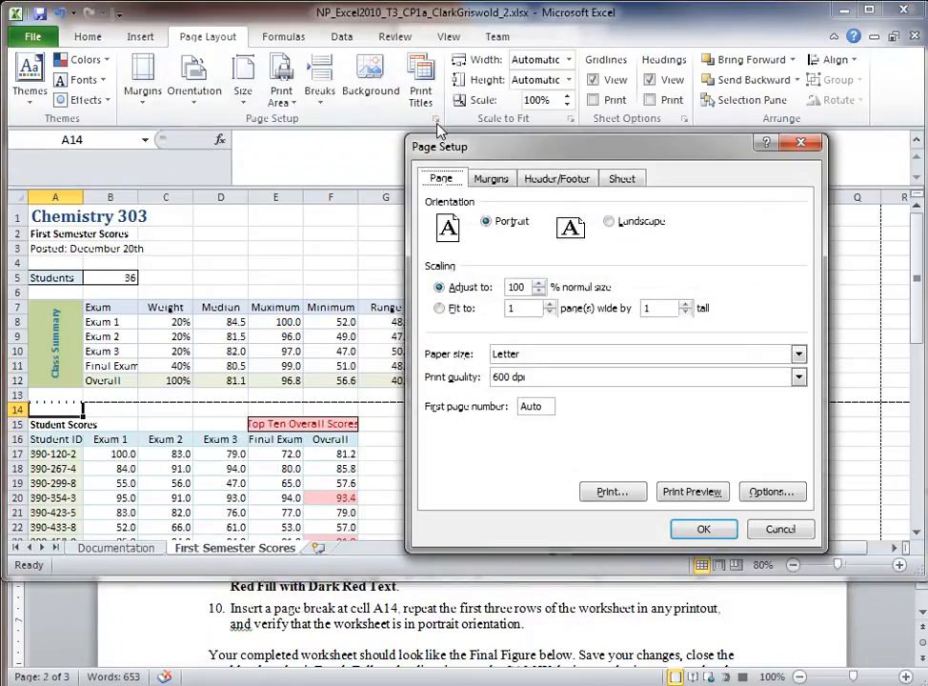
{"action": "left_click", "coordinate": [622, 181]}
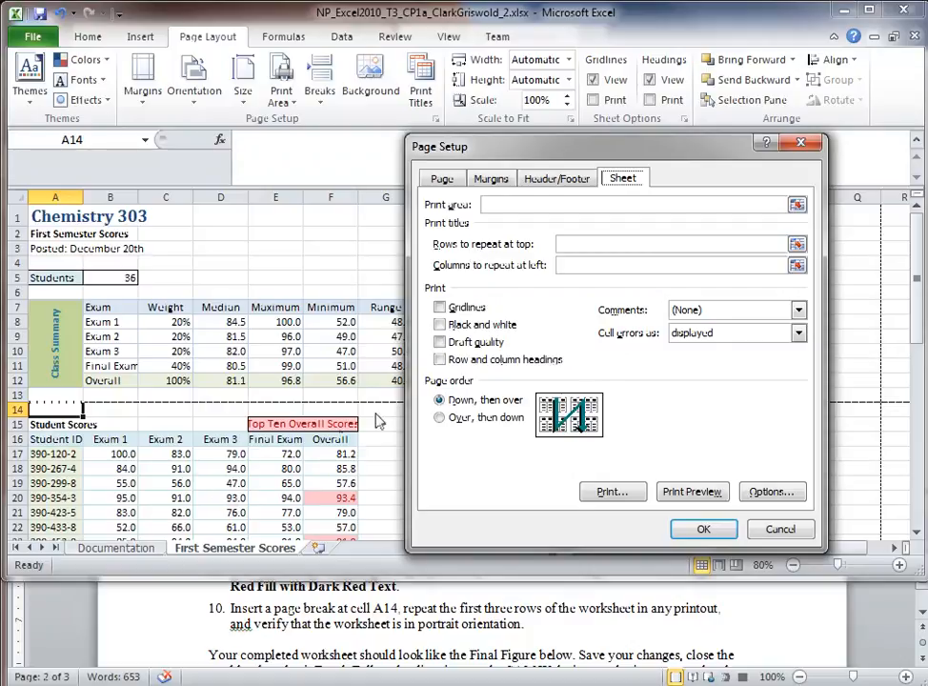
{"action": "left_click", "coordinate": [581, 244]}
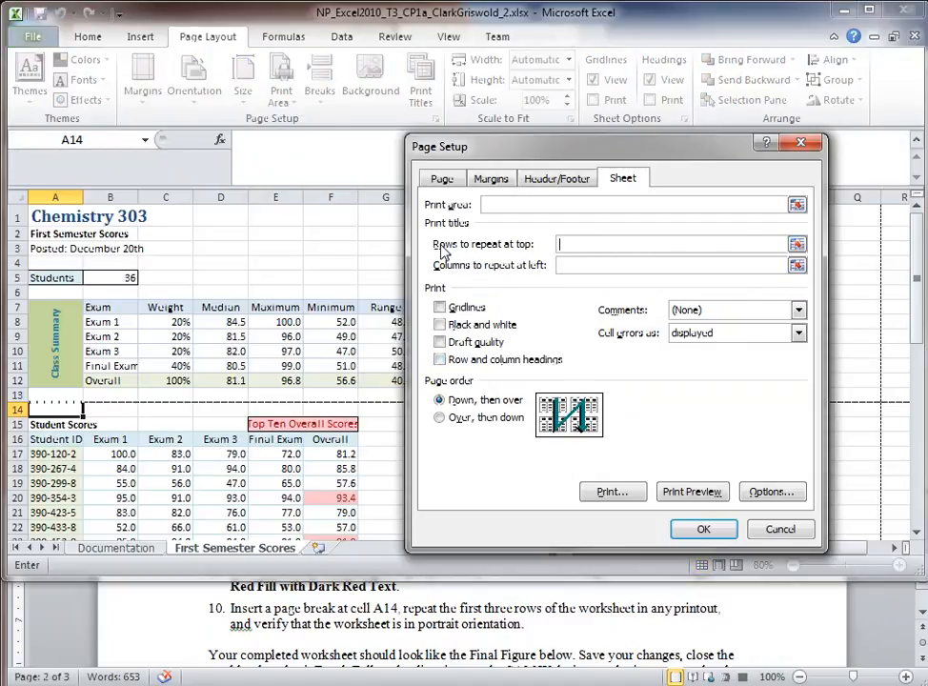
{"action": "left_click", "coordinate": [796, 245]}
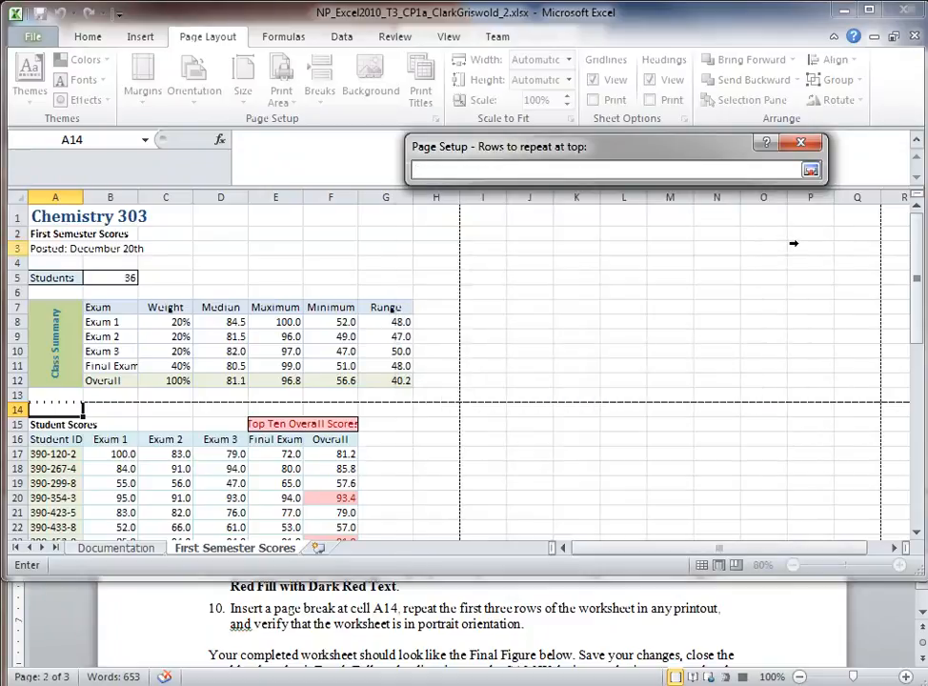
{"action": "left_click_drag", "start_coordinate": [20, 217], "coordinate": [13, 248]}
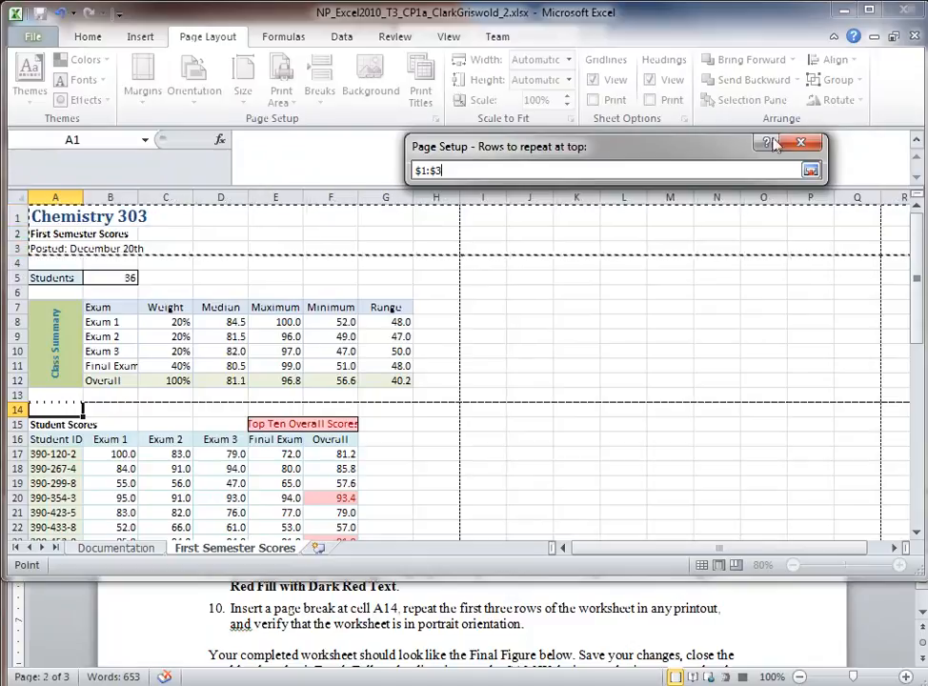
{"action": "left_click", "coordinate": [811, 172]}
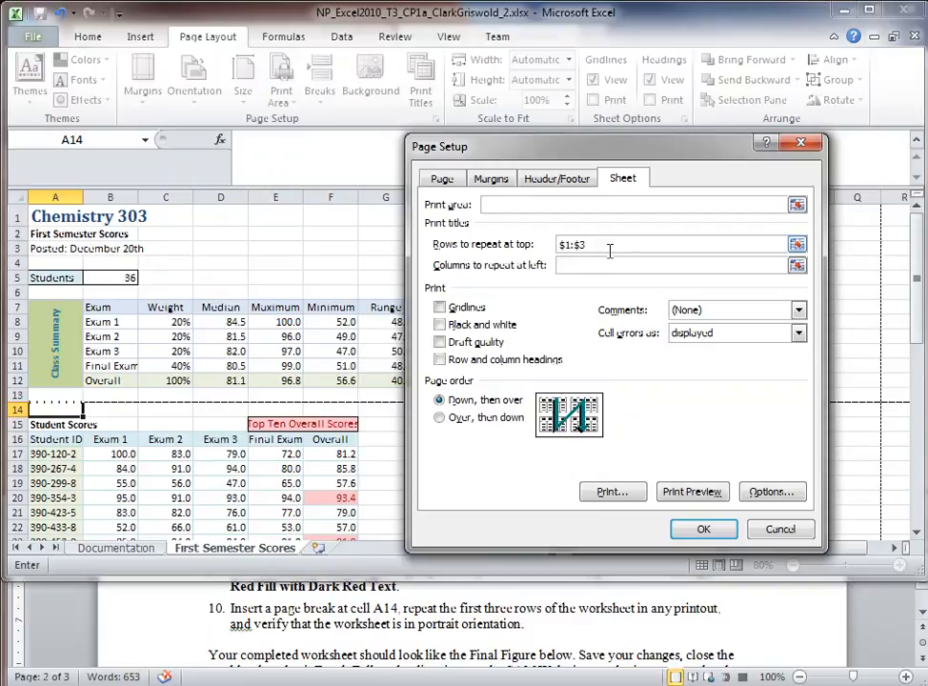
{"action": "left_click", "coordinate": [705, 529]}
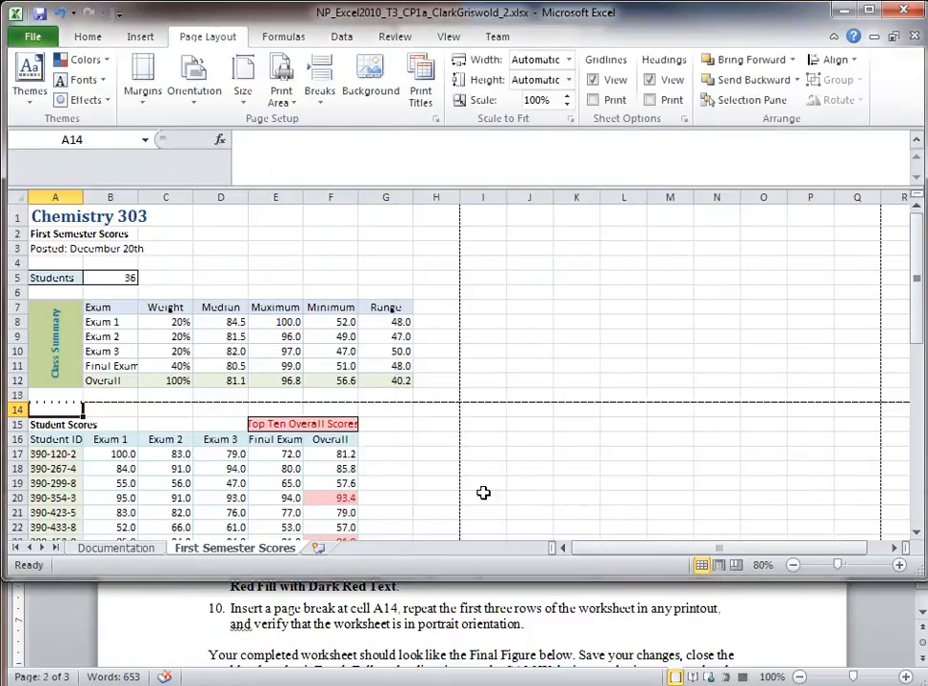
Step: Preview the printout, check page 2 of 2 with the repeated title rows, and return to the sheet
{"action": "left_click", "coordinate": [33, 37]}
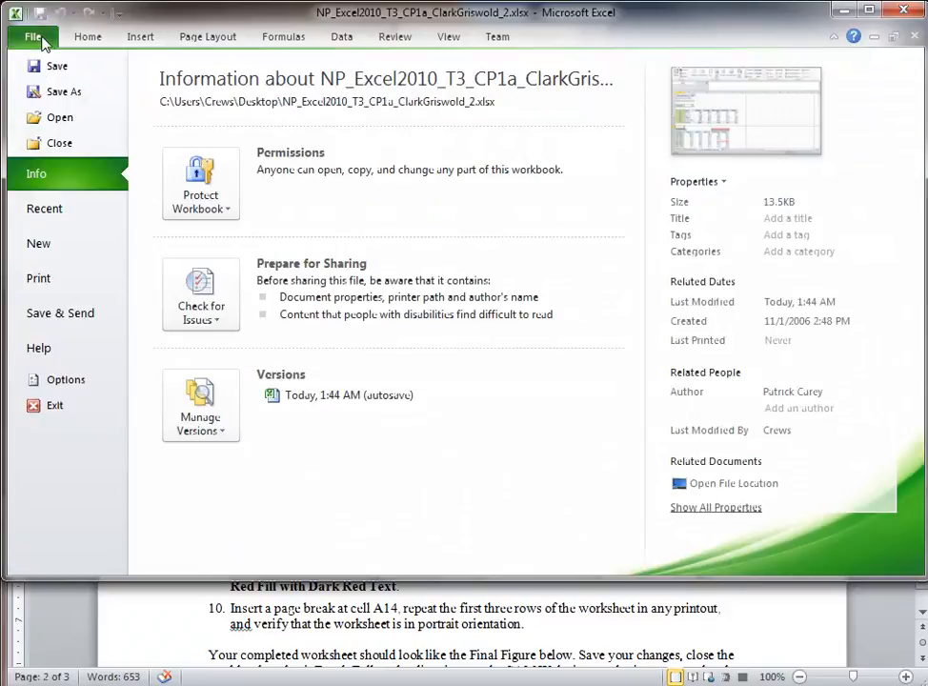
{"action": "left_click", "coordinate": [38, 280]}
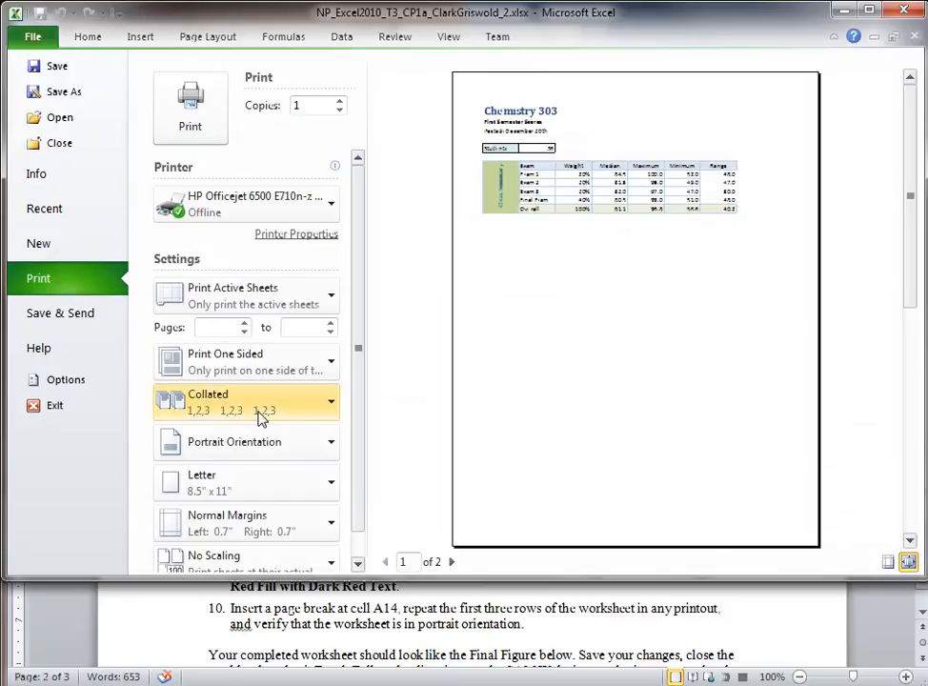
{"action": "scroll", "coordinate": [247, 486], "scroll_direction": "down", "scroll_amount": 1}
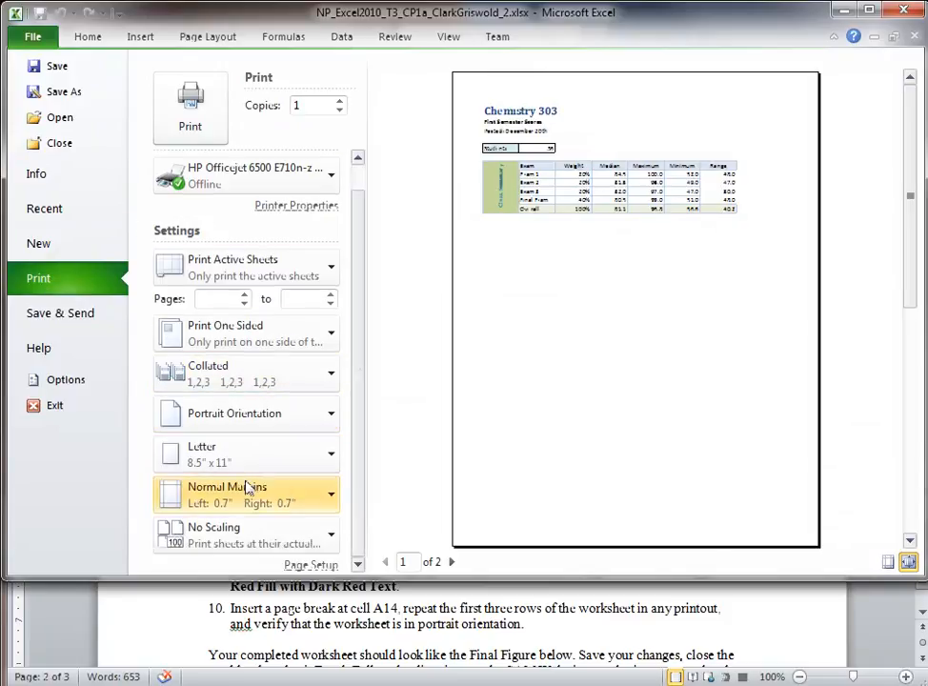
{"action": "scroll", "coordinate": [247, 488], "scroll_direction": "up", "scroll_amount": 1}
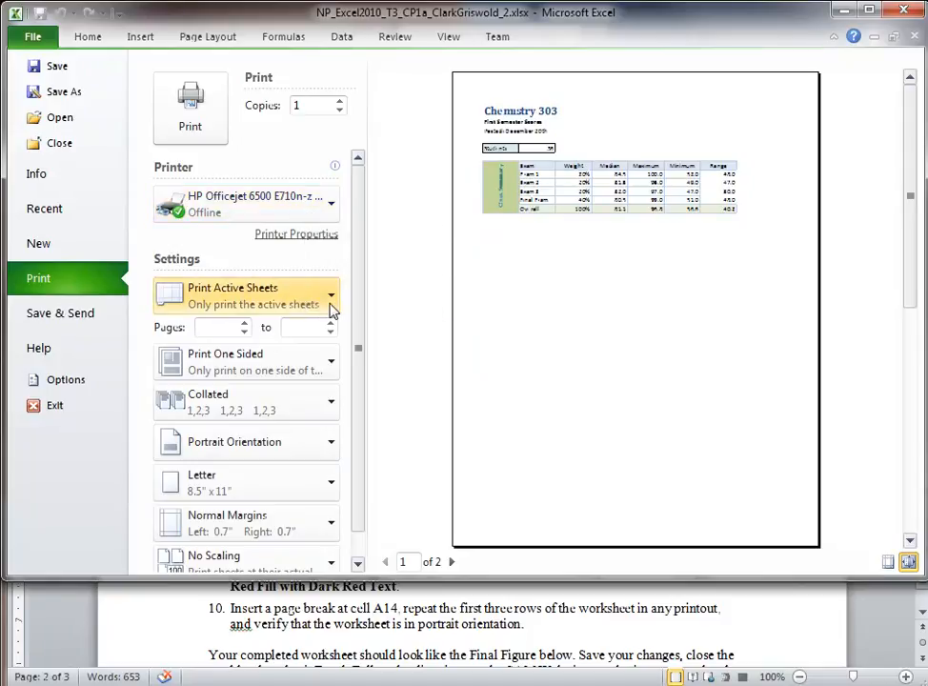
{"action": "scroll", "coordinate": [288, 448], "scroll_direction": "down", "scroll_amount": 1}
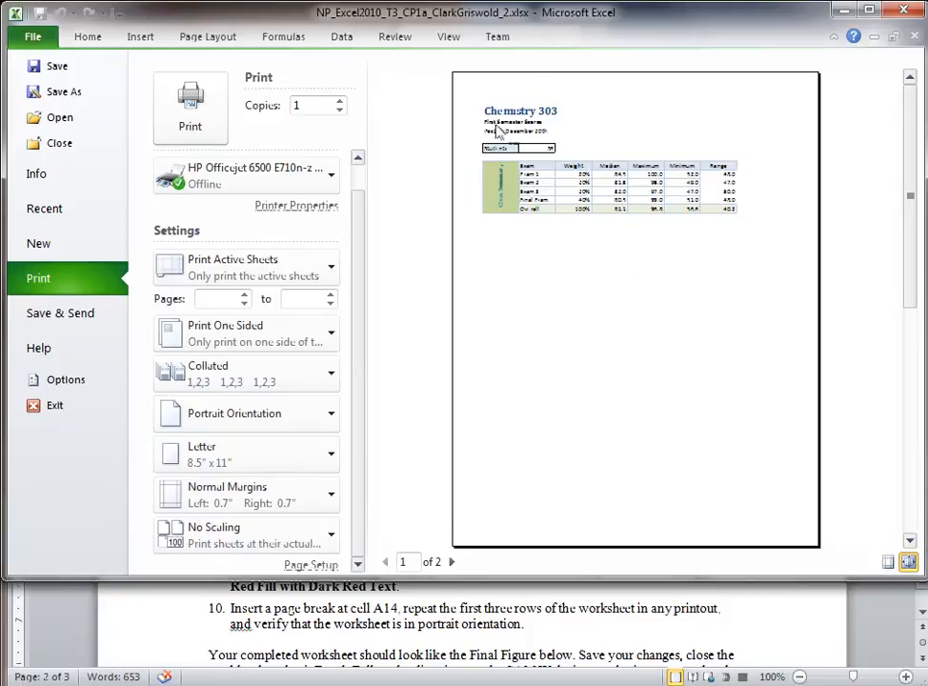
{"action": "left_click", "coordinate": [451, 561]}
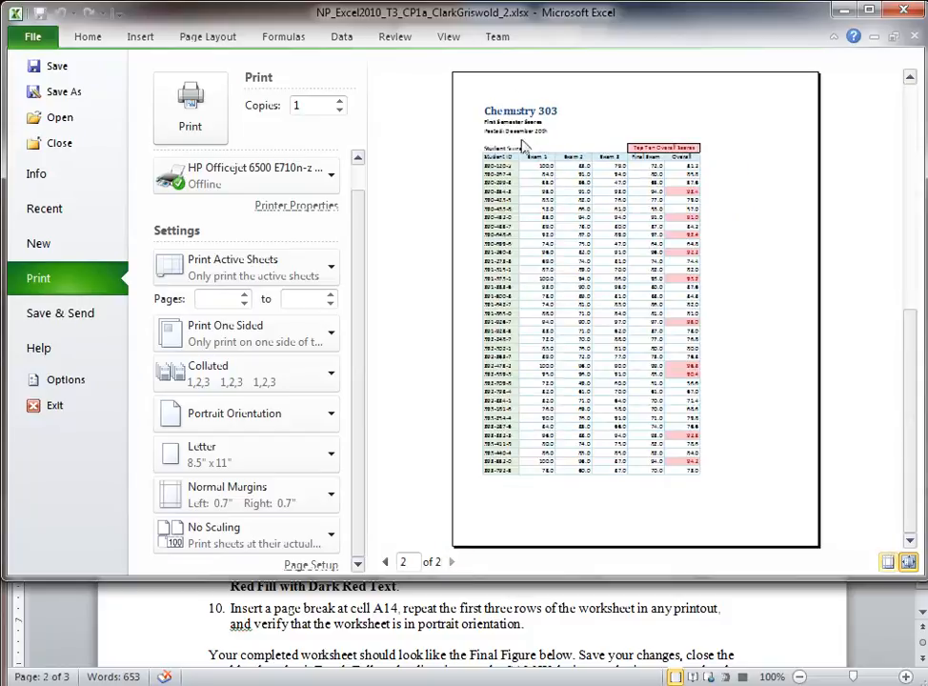
{"action": "left_click", "coordinate": [84, 36]}
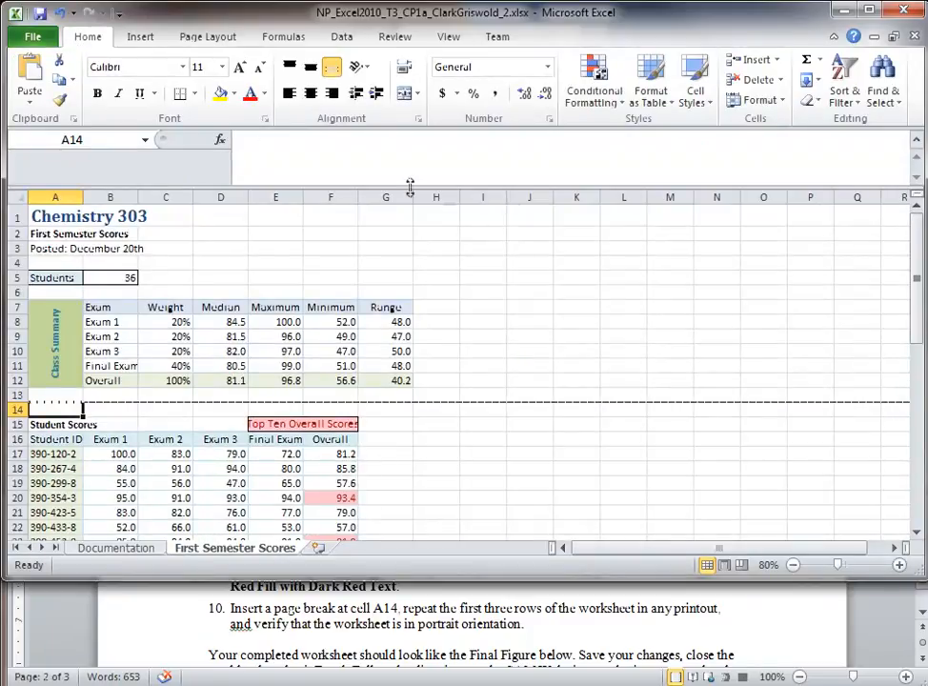
Step: Reopen Page Setup's Sheet tab to confirm rows $1:$3 repeat, then cancel
{"action": "left_click", "coordinate": [191, 36]}
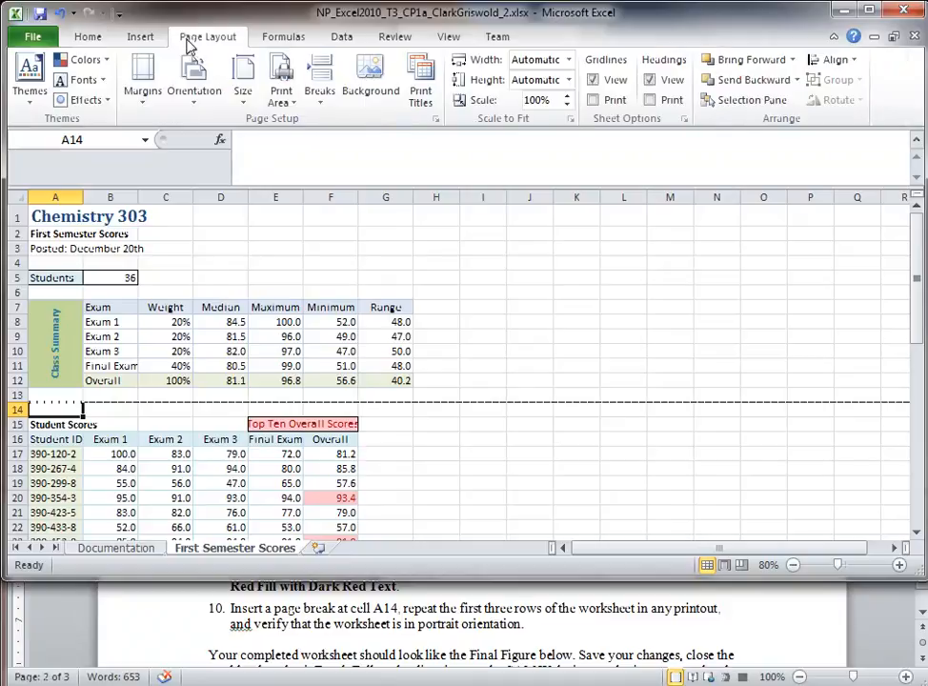
{"action": "left_click", "coordinate": [435, 119]}
{"action": "left_click", "coordinate": [622, 178]}
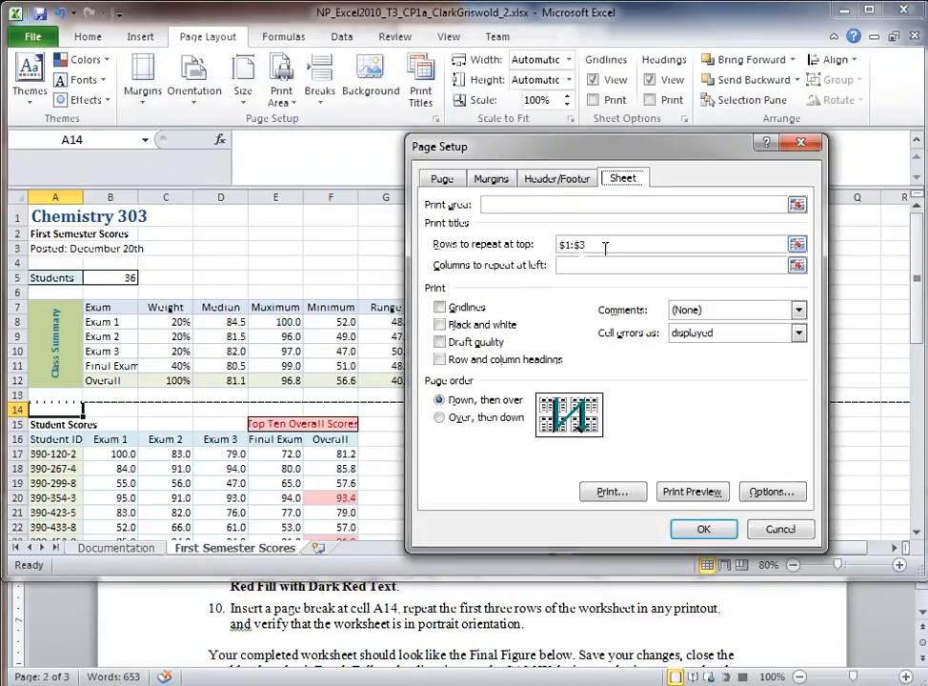
{"action": "left_click", "coordinate": [780, 530]}
{"action": "left_click", "coordinate": [679, 484]}
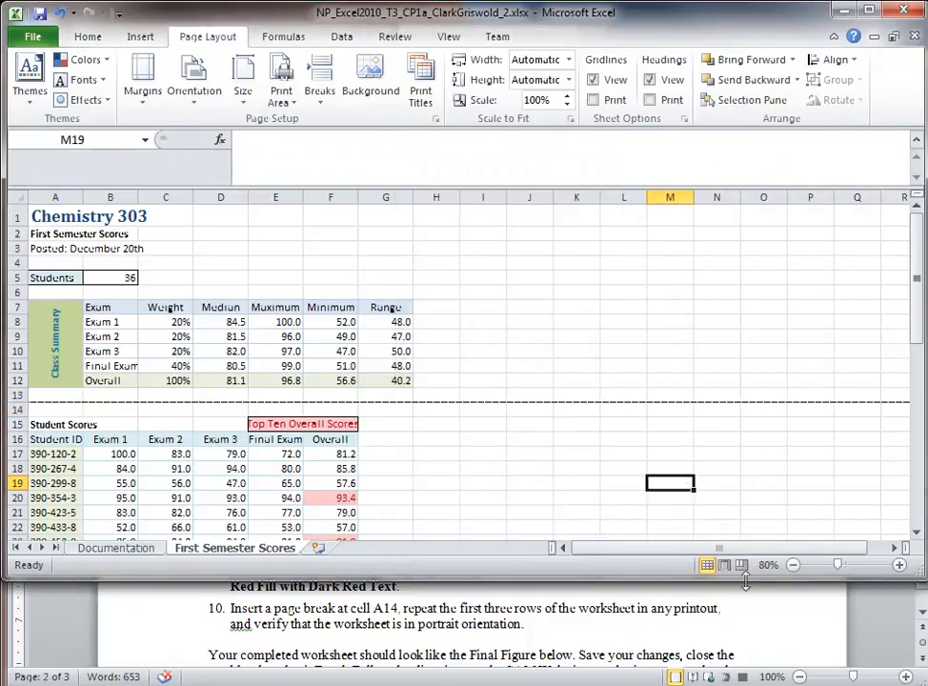
Step: Compare the workbook against step 10 in the Word instructions
{"action": "left_click", "coordinate": [286, 641]}
{"action": "left_click", "coordinate": [139, 618]}
{"action": "left_click_drag", "start_coordinate": [139, 617], "coordinate": [134, 643]}
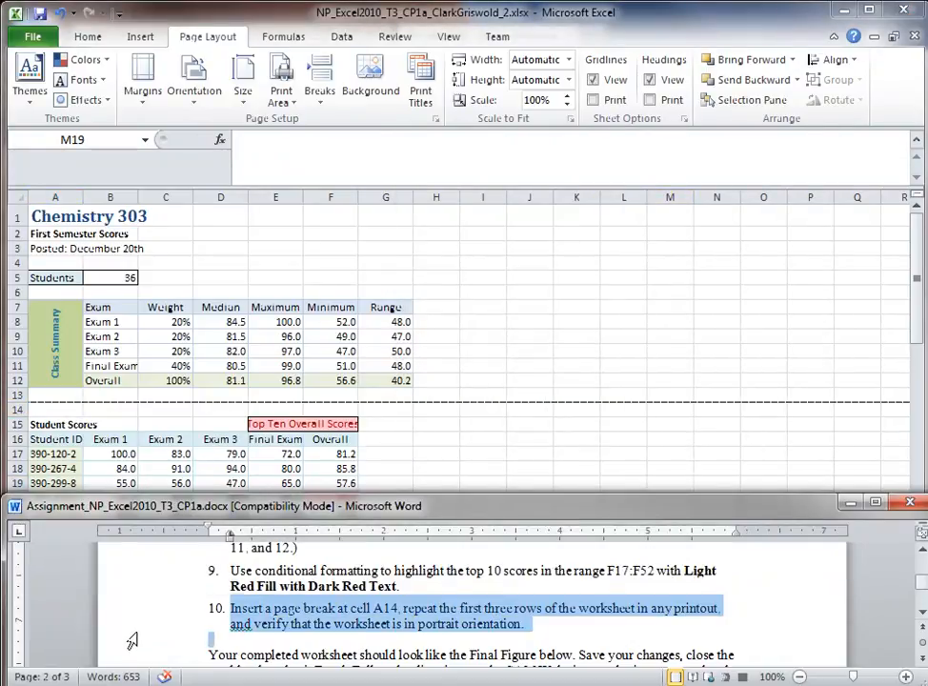
{"action": "left_click", "coordinate": [538, 629]}
{"action": "scroll", "coordinate": [537, 629], "scroll_direction": "down", "scroll_amount": 5}
{"action": "scroll", "coordinate": [538, 629], "scroll_direction": "down", "scroll_amount": 15}
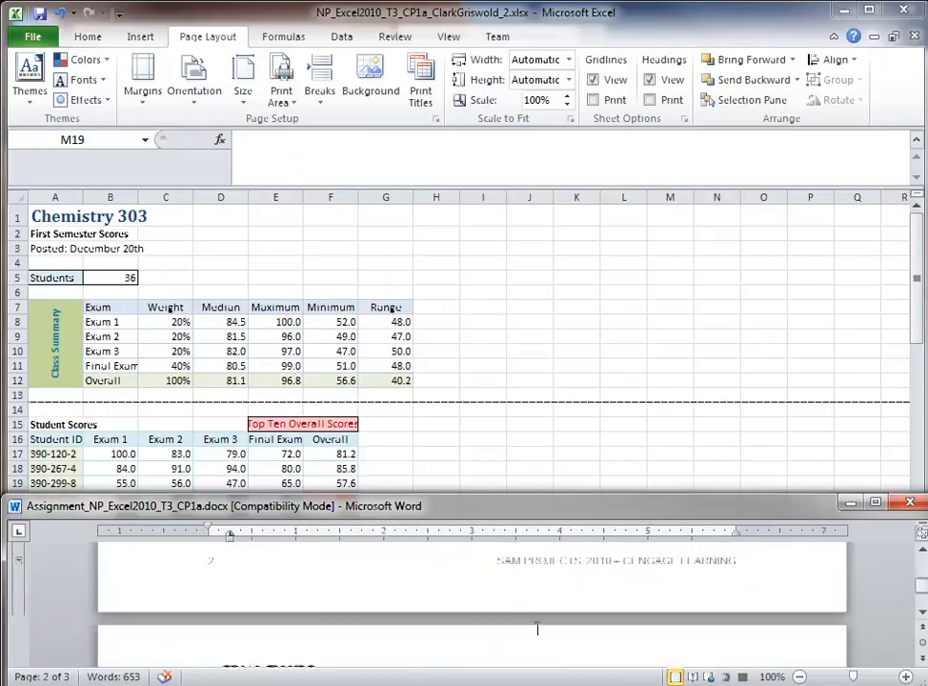
{"action": "scroll", "coordinate": [537, 631], "scroll_direction": "down", "scroll_amount": 8}
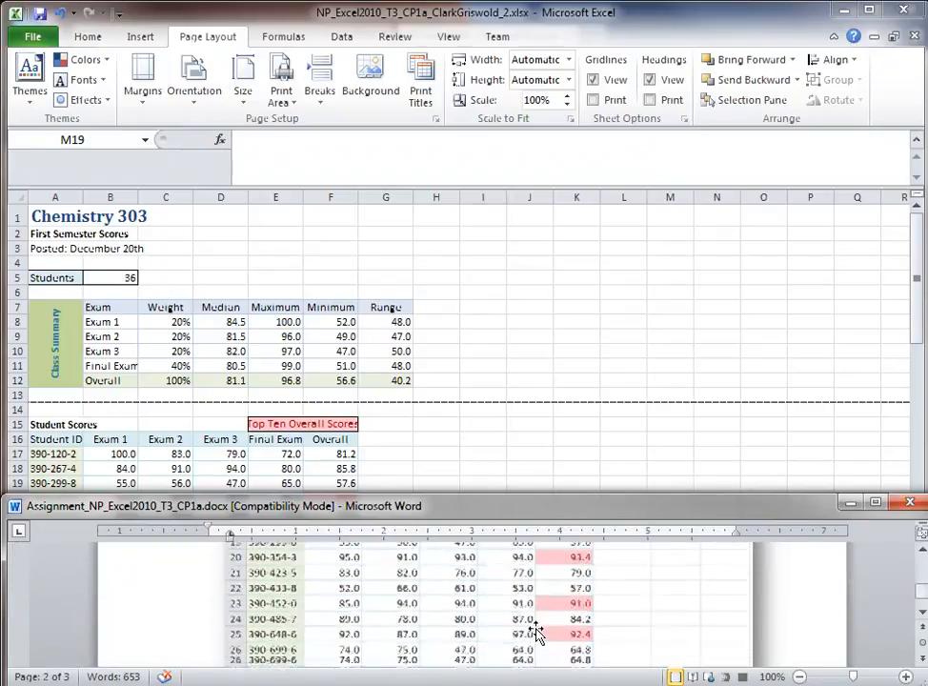
{"action": "left_click", "coordinate": [519, 404]}
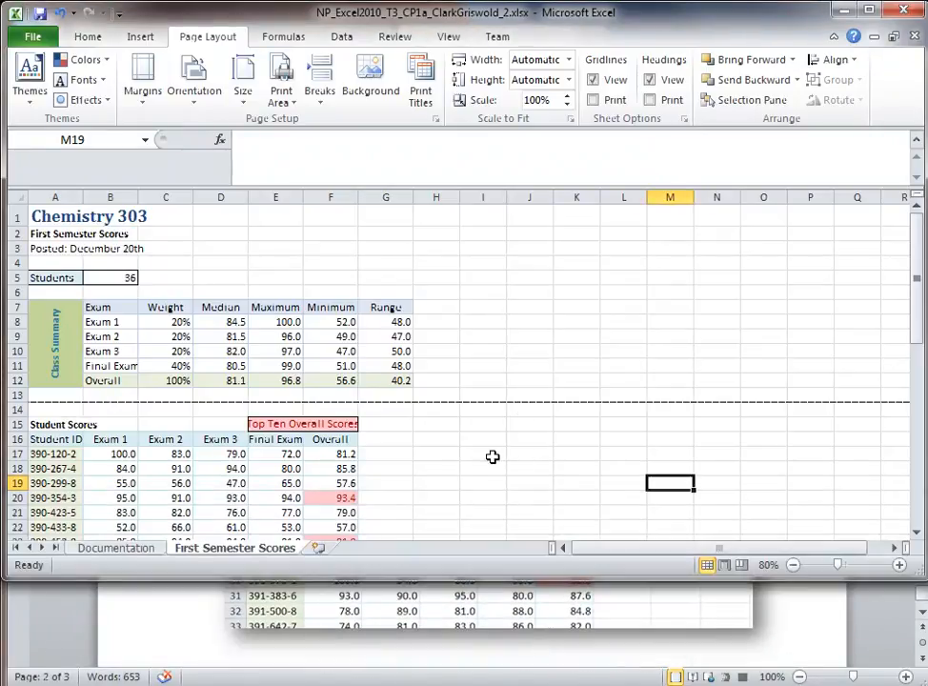
{"action": "left_click", "coordinate": [512, 368]}
{"action": "left_click", "coordinate": [557, 626]}
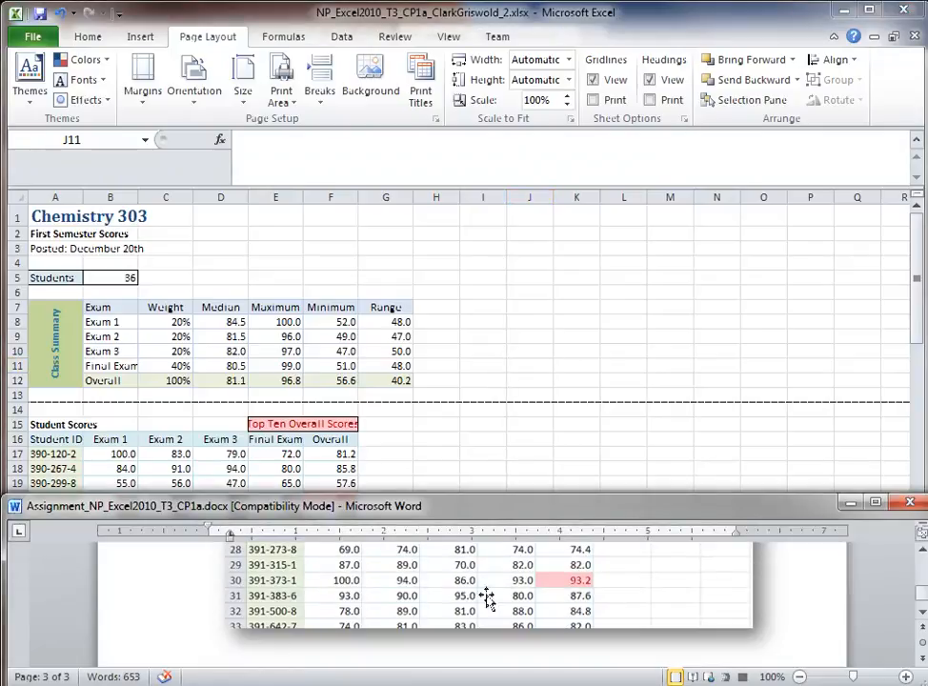
{"action": "scroll", "coordinate": [410, 486], "scroll_direction": "up", "scroll_amount": 10}
{"action": "scroll", "coordinate": [487, 606], "scroll_direction": "up", "scroll_amount": 1}
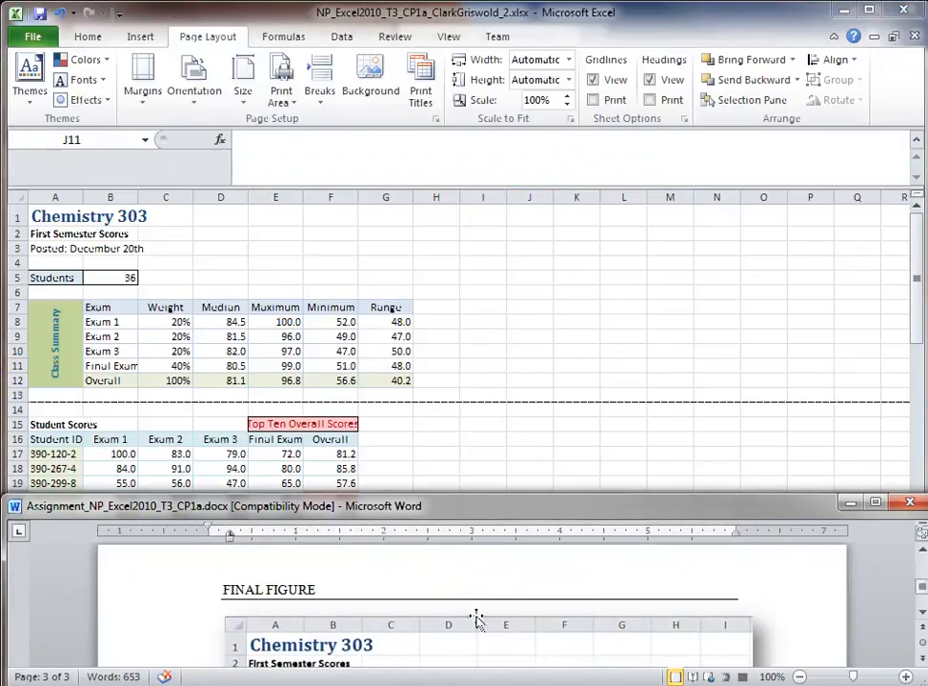
{"action": "left_click", "coordinate": [618, 372]}
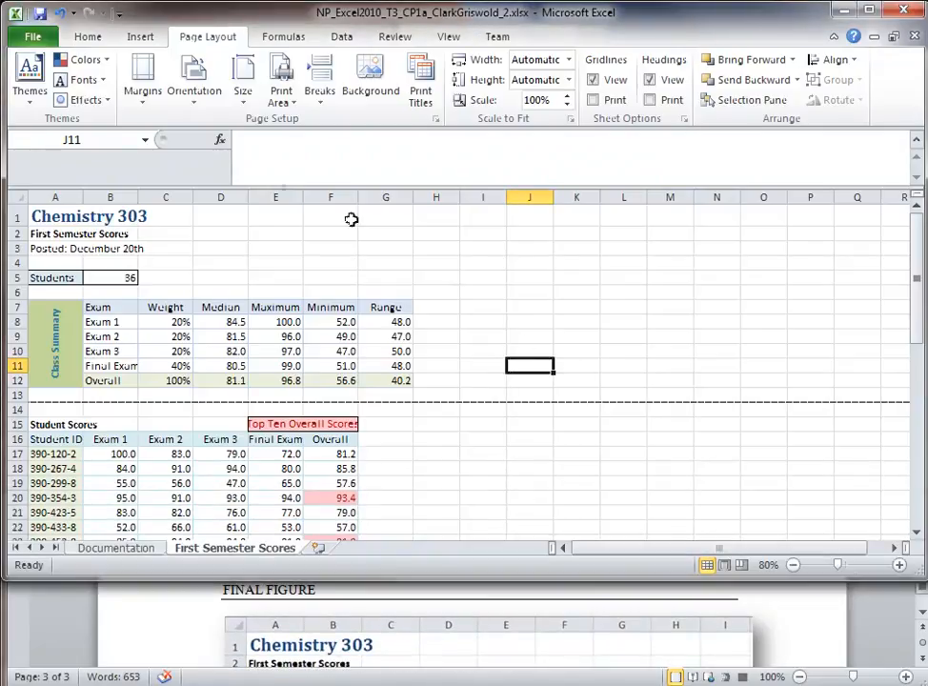
Step: Save the workbook, exit Excel, and bring the SAM assignment page forward
{"action": "left_click", "coordinate": [40, 16]}
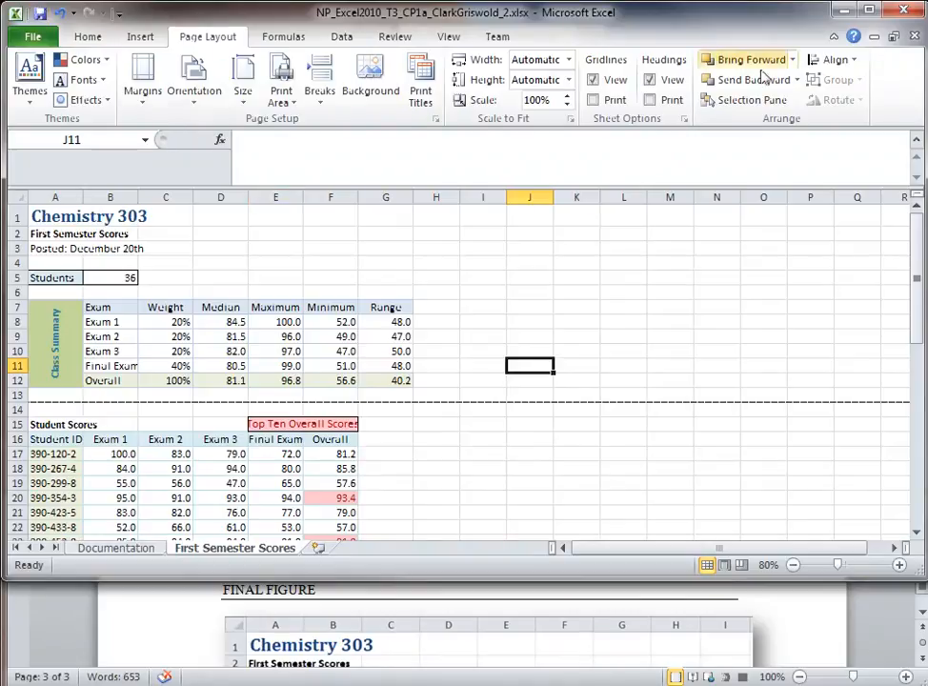
{"action": "left_click", "coordinate": [903, 10]}
{"action": "left_click", "coordinate": [783, 411]}
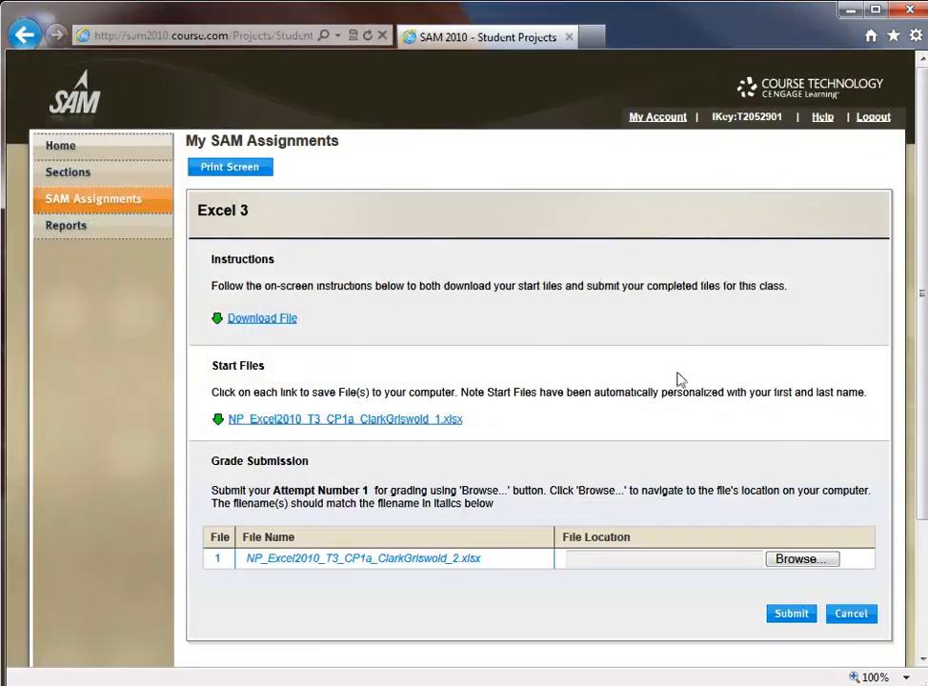
Step: Upload the completed Chemistry workbook in SAM and submit it for grading
{"action": "left_click", "coordinate": [789, 562]}
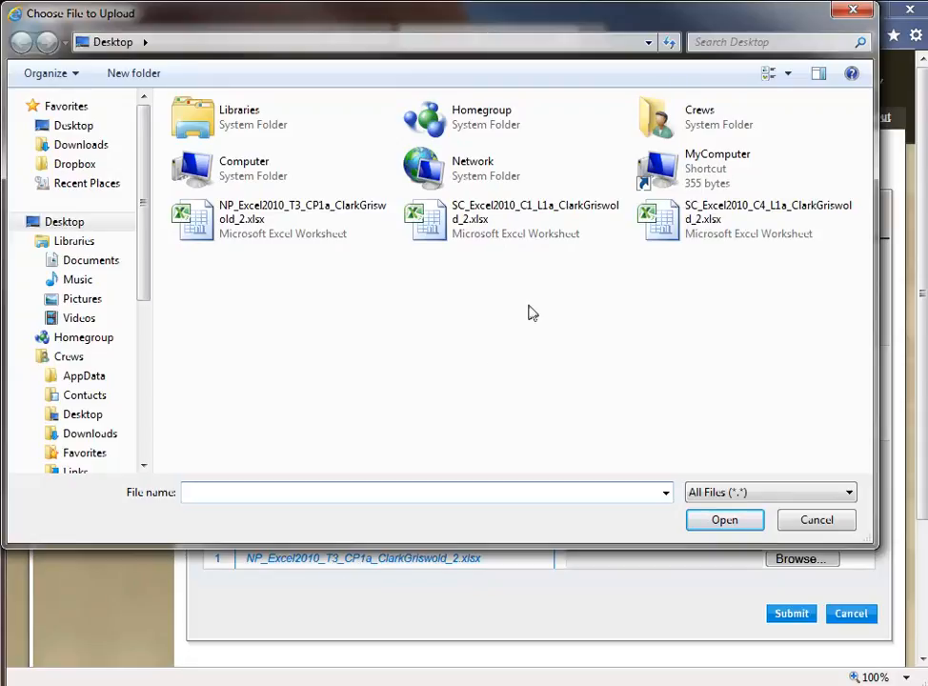
{"action": "left_click", "coordinate": [256, 220]}
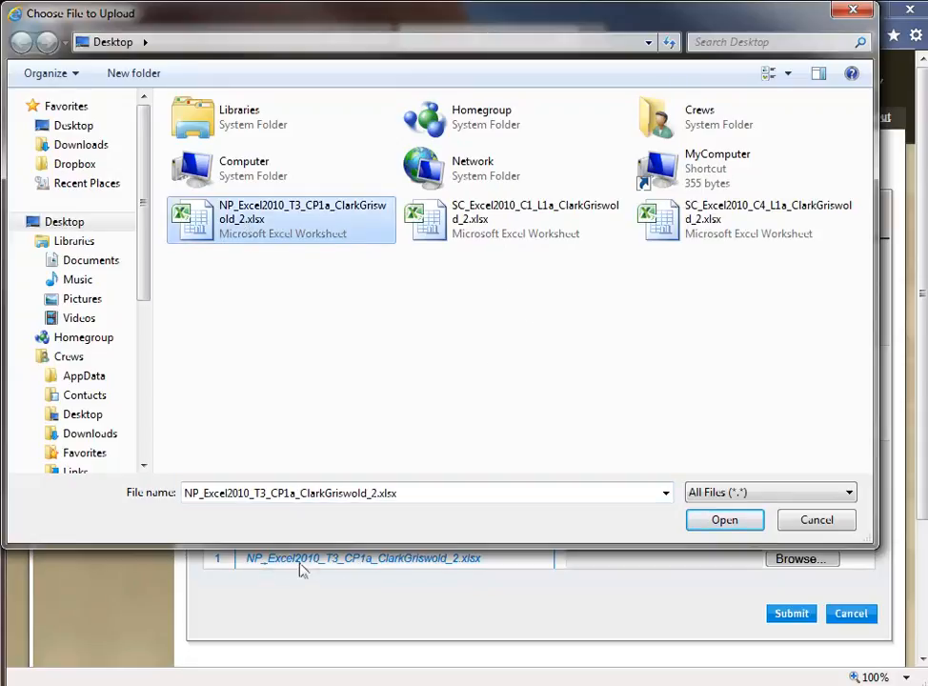
{"action": "double_click", "coordinate": [222, 224]}
{"action": "left_click", "coordinate": [791, 613]}
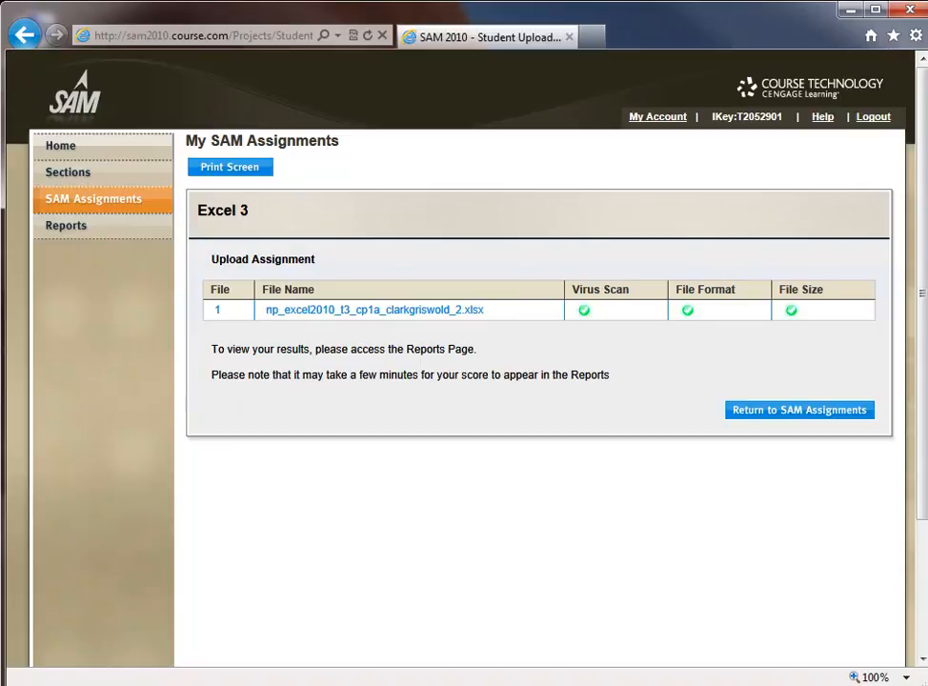
Step: Download the graded Excel 3 submission from Reports and open it, showing 100/100
{"action": "left_click", "coordinate": [69, 229]}
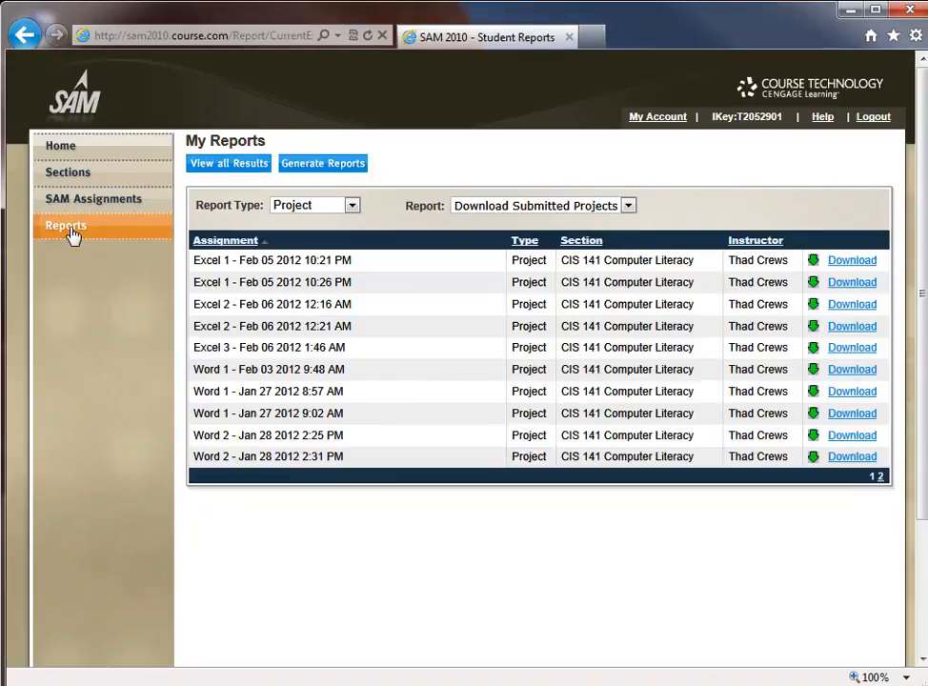
{"action": "left_click_drag", "start_coordinate": [193, 347], "coordinate": [753, 359]}
{"action": "left_click", "coordinate": [771, 347]}
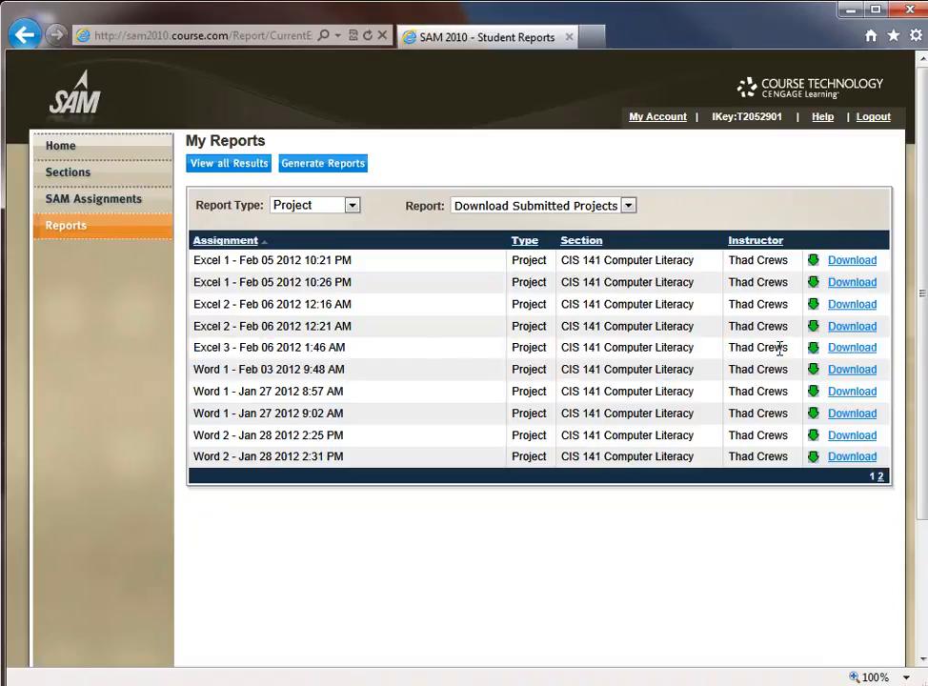
{"action": "left_click", "coordinate": [838, 351]}
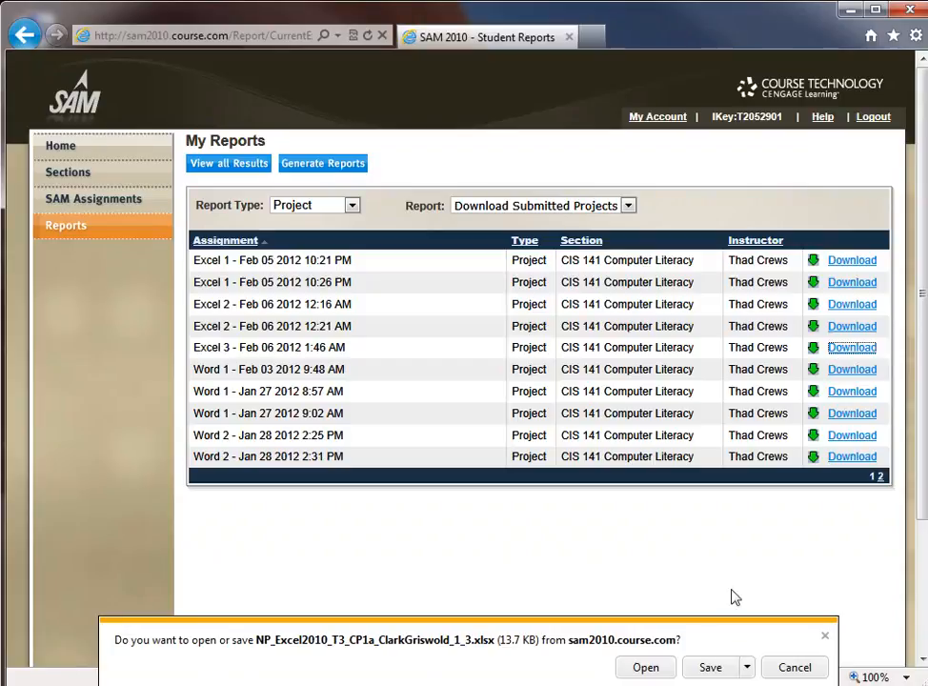
{"action": "left_click", "coordinate": [667, 668]}
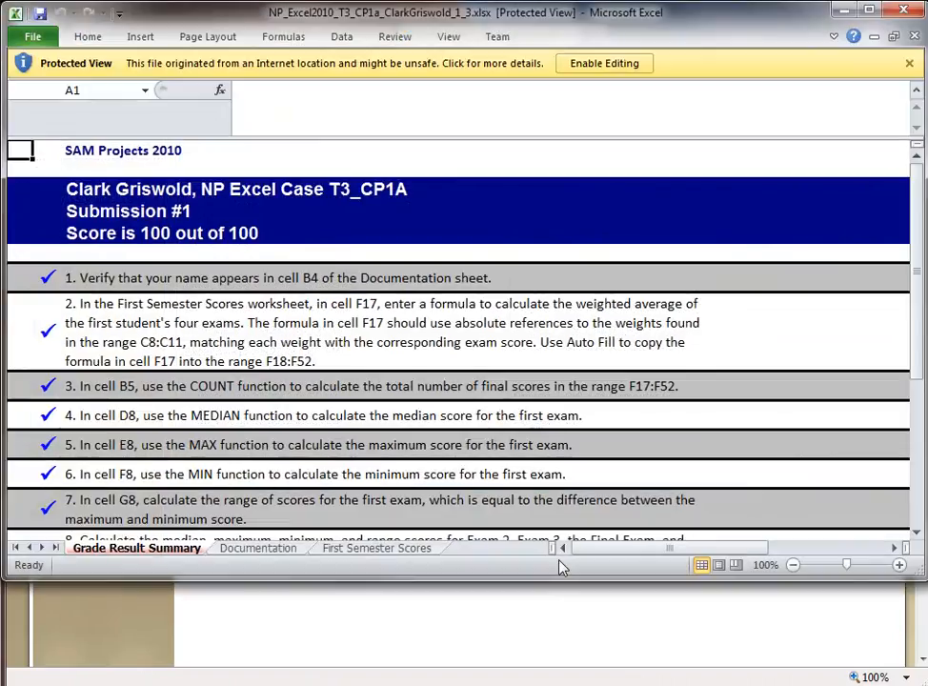
Step: Enlarge the Excel window and scroll through the Grade Result Summary past step 7
{"action": "left_click_drag", "start_coordinate": [553, 580], "coordinate": [562, 681]}
{"action": "left_click", "coordinate": [408, 510]}
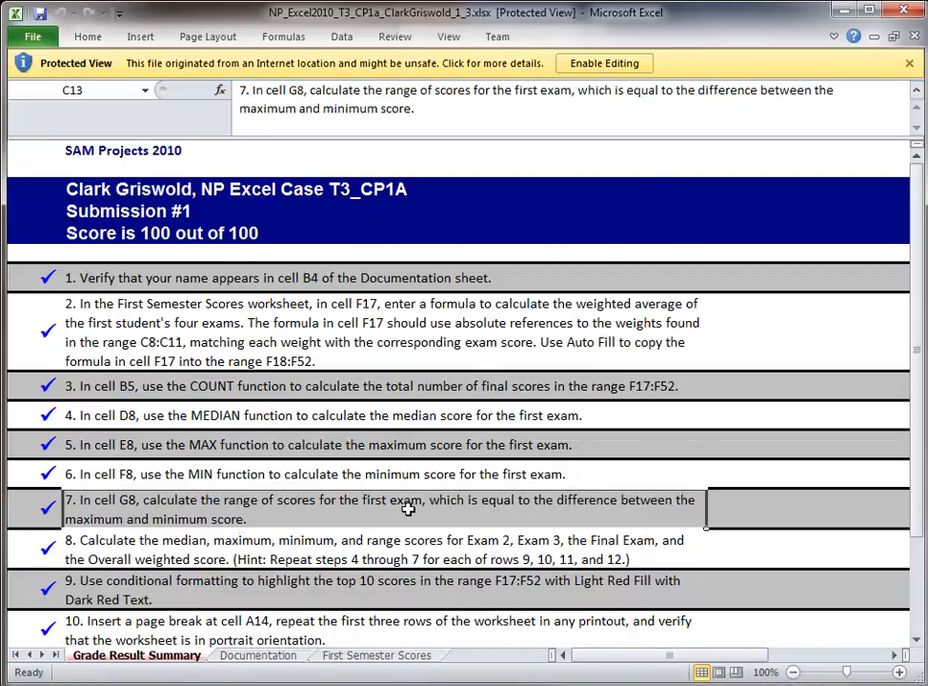
{"action": "scroll", "coordinate": [408, 509], "scroll_direction": "down", "scroll_amount": 2}
Step: View the Documentation sheet, then the First Semester Scores sheet with its 36 students
{"action": "left_click", "coordinate": [263, 655]}
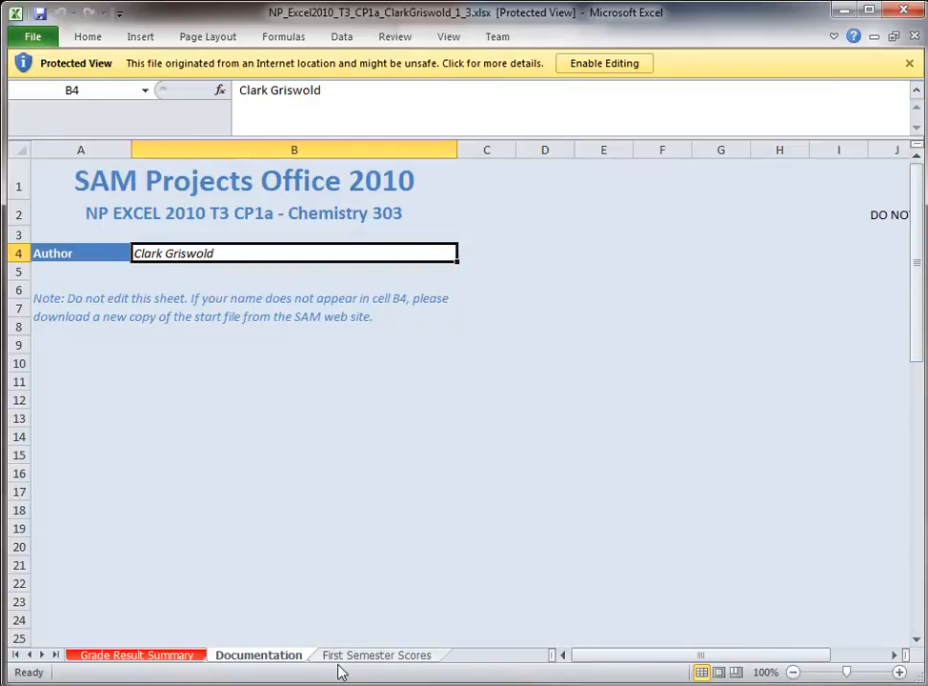
{"action": "left_click", "coordinate": [374, 656]}
{"action": "left_click", "coordinate": [496, 476]}
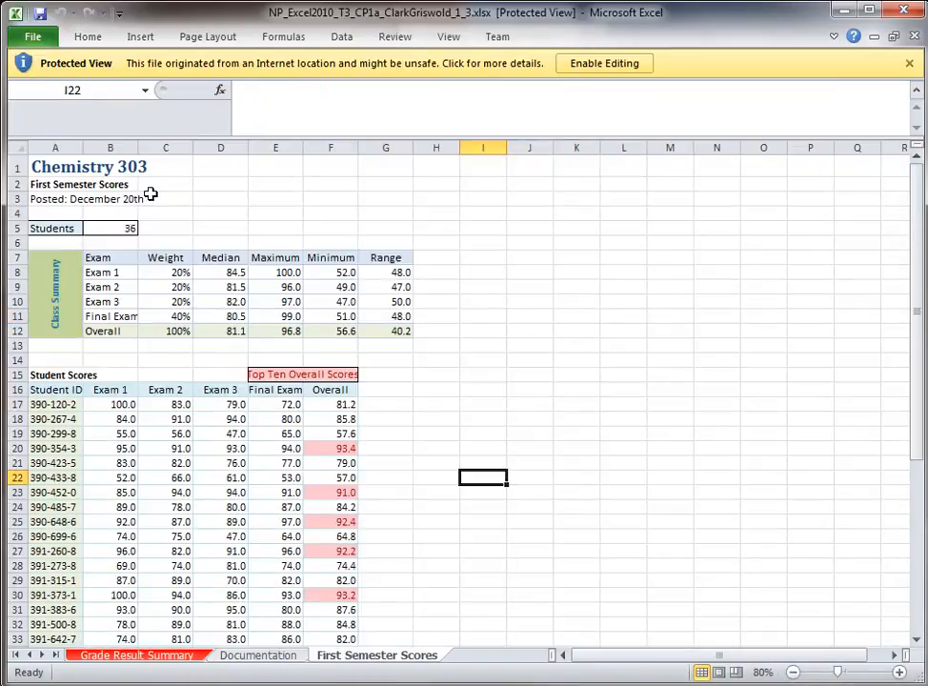